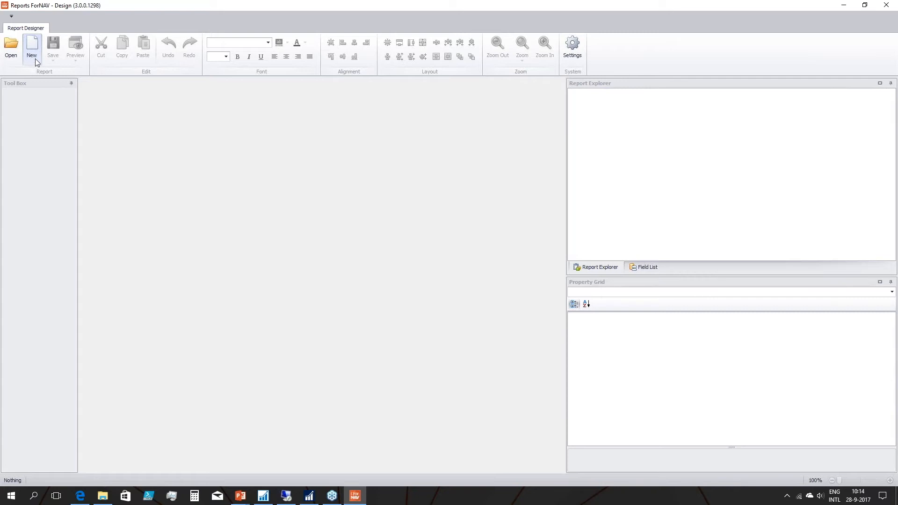
Open the ForNAV Report Pack page in the online report gallery and enlarge the window to show all its options.
click(33, 52)
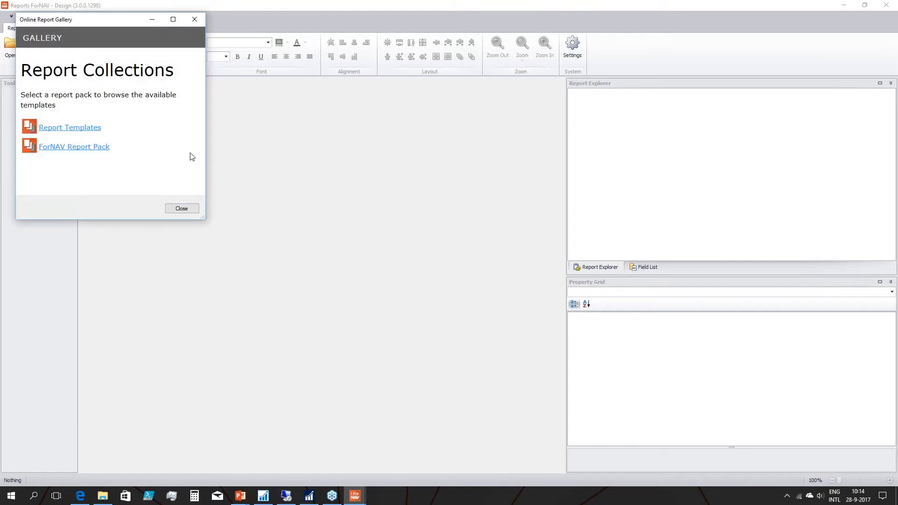
drag(204, 218, 428, 315)
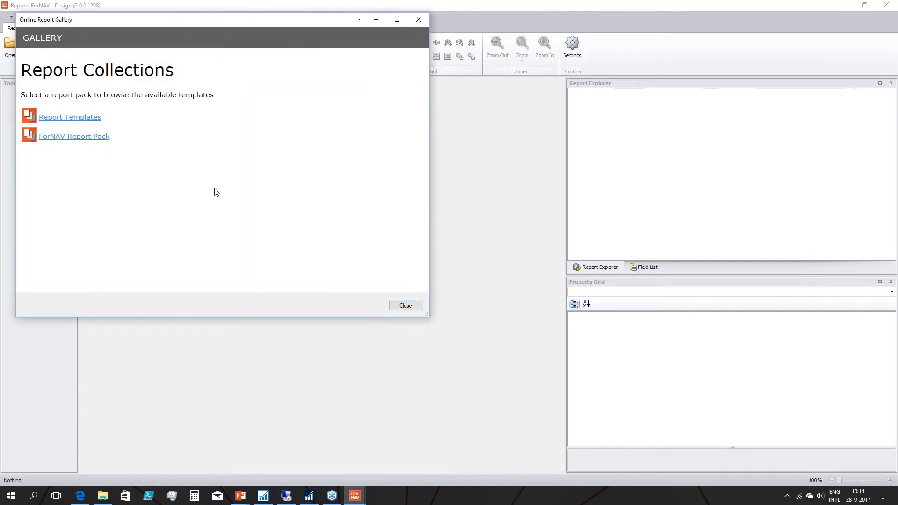
click(82, 139)
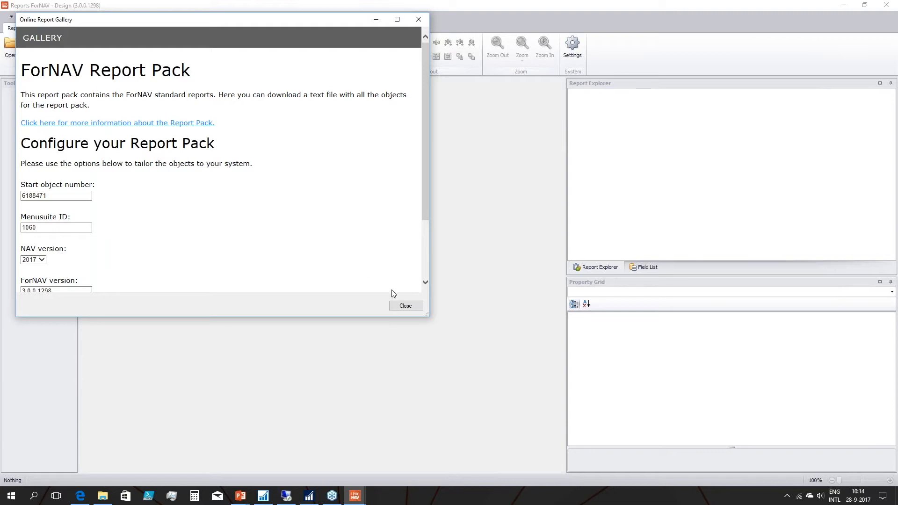
drag(428, 317, 476, 434)
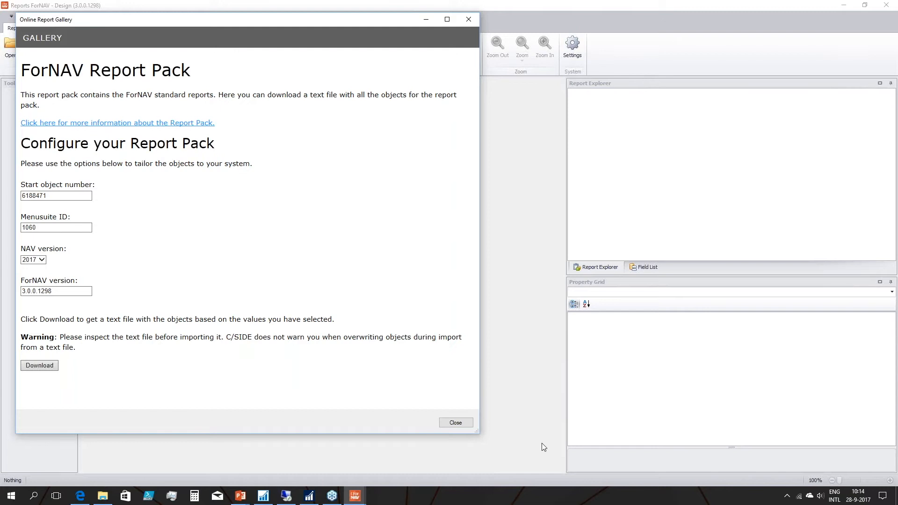
Set the report pack's start object number to 70000.
click(74, 196)
double_click(54, 195)
text(70000)
key(Delete)
key(BackSpace)
Choose NAV version 2017 for the report pack and request the download of its object text file.
click(69, 228)
click(42, 259)
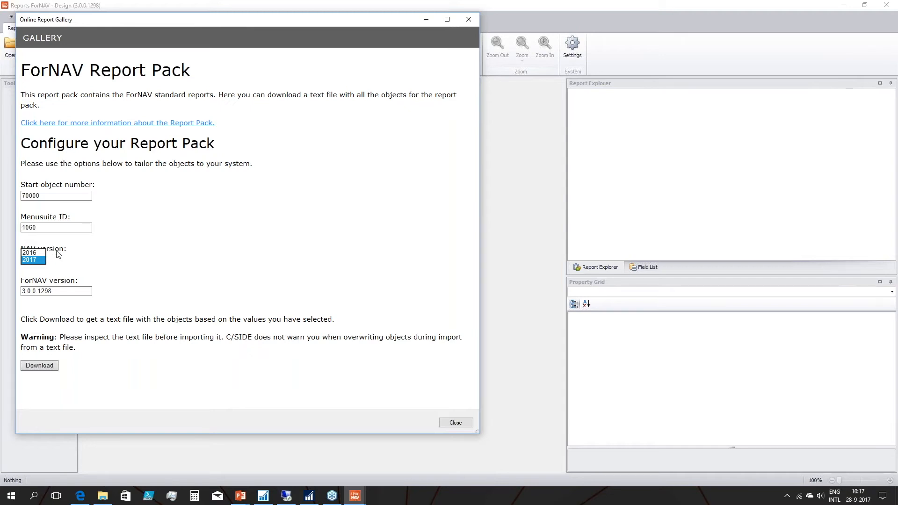
click(34, 260)
drag(68, 291, 5, 292)
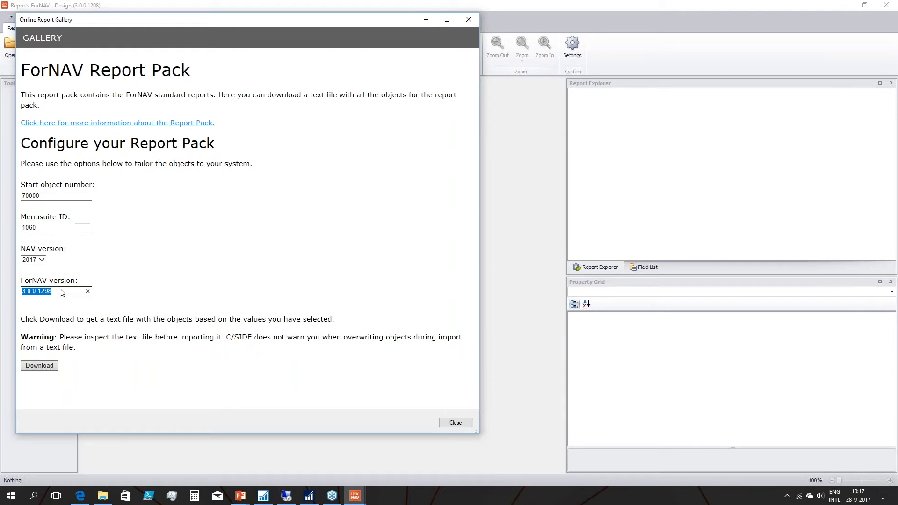
click(34, 369)
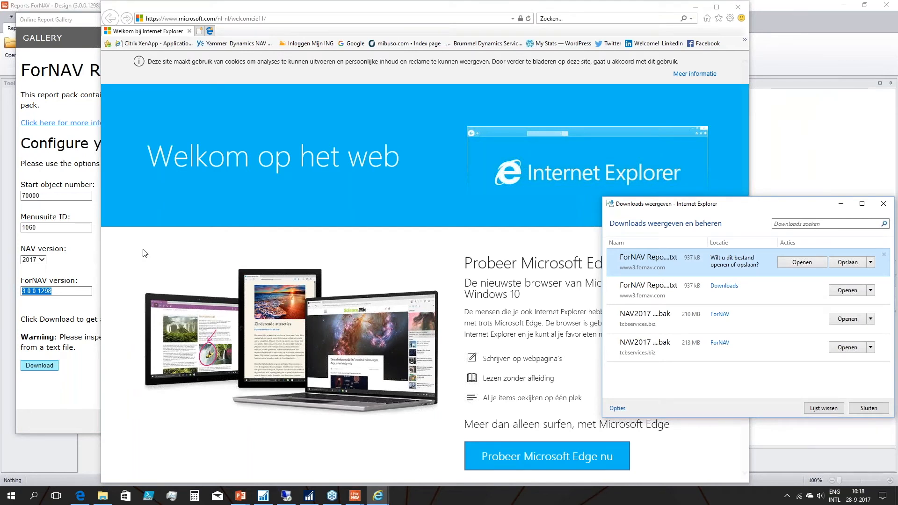
Close the download list, the browser window and the online report gallery.
drag(727, 209, 436, 169)
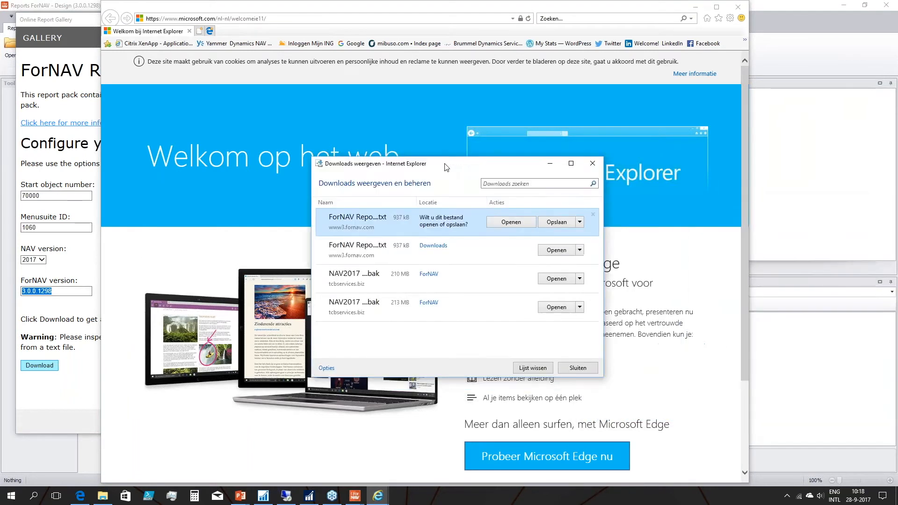
click(576, 369)
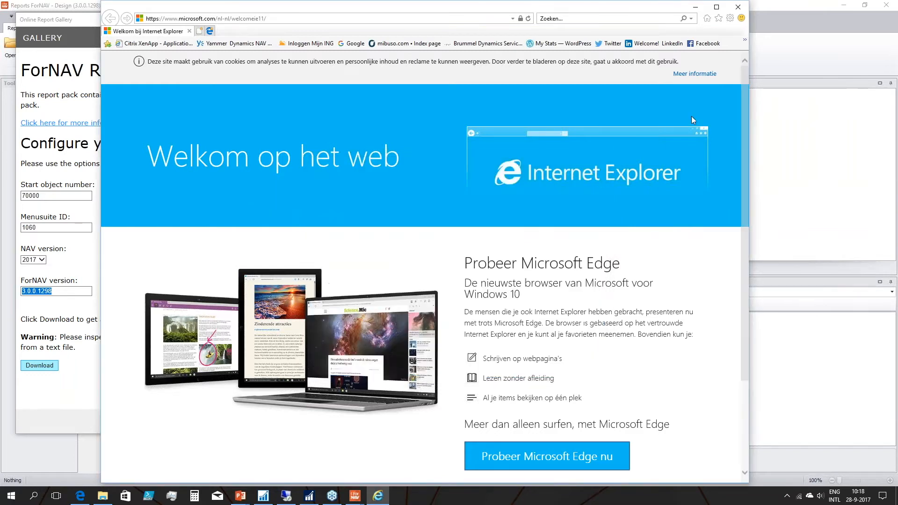
click(738, 7)
click(461, 423)
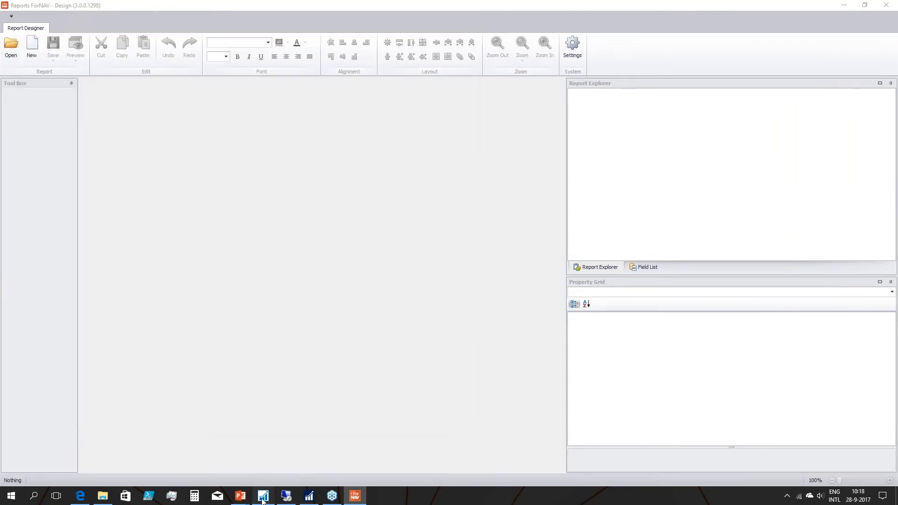
Switch to the Microsoft Dynamics NAV Development Environment and list objects of all types in the Object Designer.
click(263, 497)
key(Down)
key(Down)
key(Down)
key(Down)
key(Down)
key(Down)
key(Down)
key(Down)
key(Down)
key(Down)
key(Down)
key(Down)
key(Down)
key(Down)
key(Down)
key(Down)
key(Down)
key(Down)
key(Down)
key(Down)
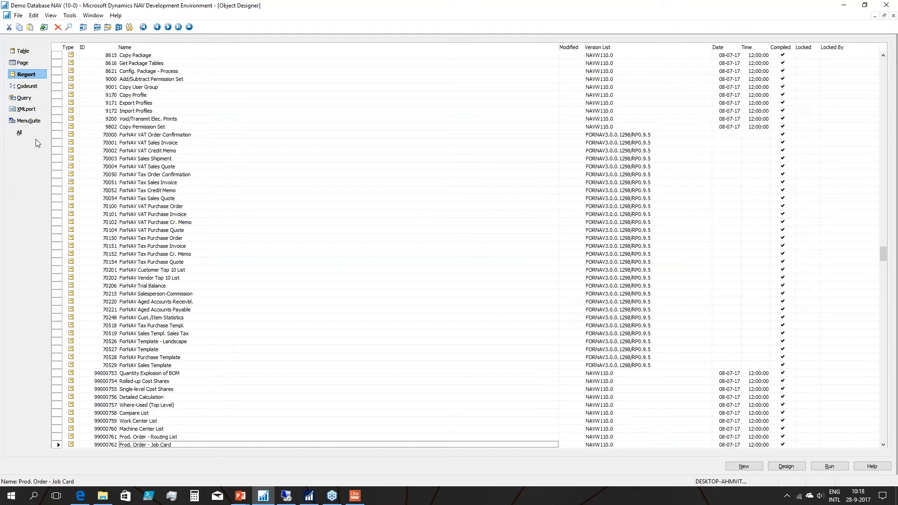
click(20, 133)
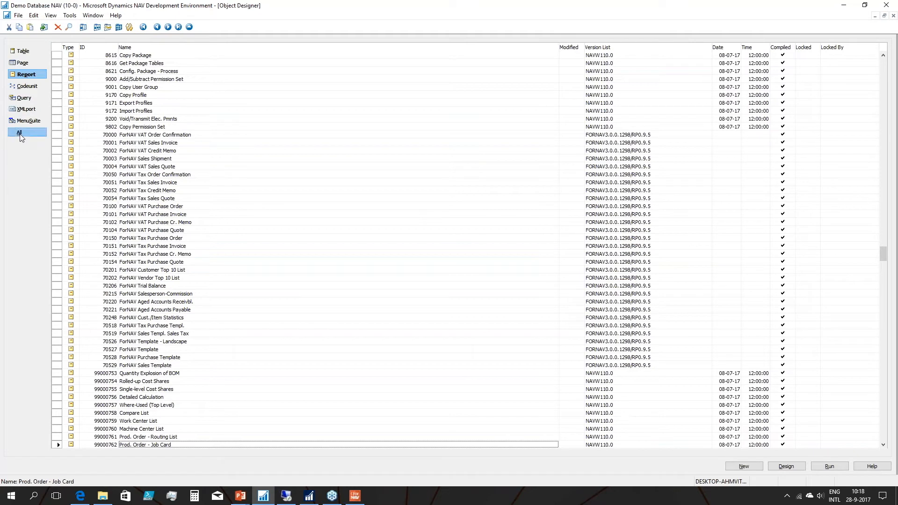
Filter the full object list by version list so that only the ForNAV objects are shown.
click(592, 159)
key(F7)
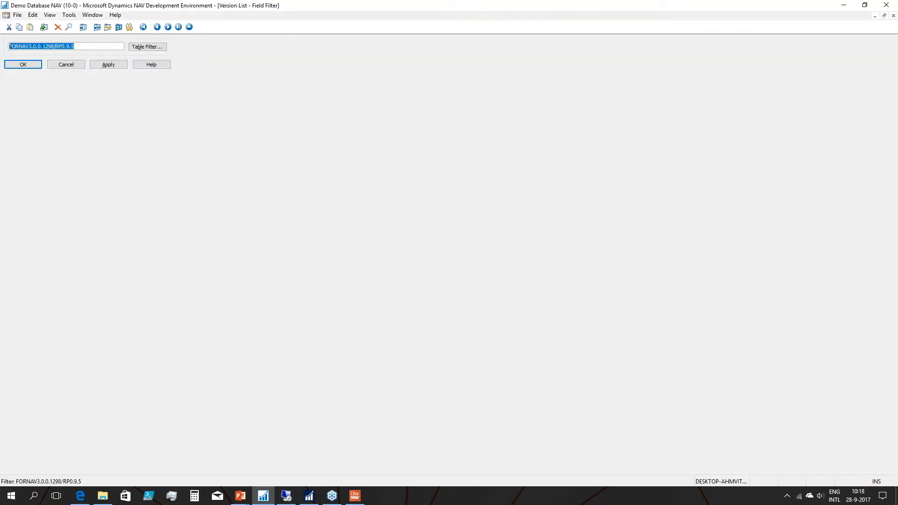
key(Home)
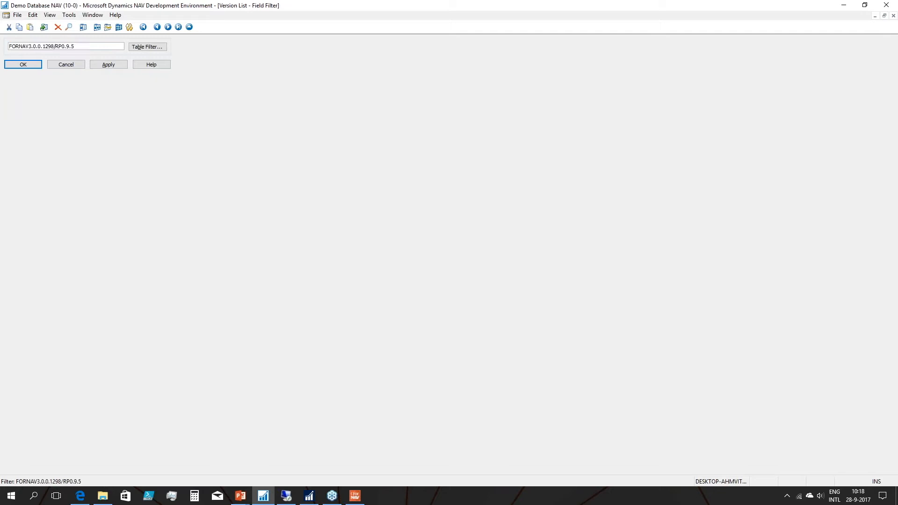
text(*)
key(BackSpace)
key(BackSpace)
key(BackSpace)
key(BackSpace)
key(BackSpace)
key(BackSpace)
key(BackSpace)
key(BackSpace)
key(BackSpace)
key(BackSpace)
key(BackSpace)
key(BackSpace)
key(BackSpace)
key(BackSpace)
key(BackSpace)
key(BackSpace)
key(BackSpace)
key(BackSpace)
key(Return)
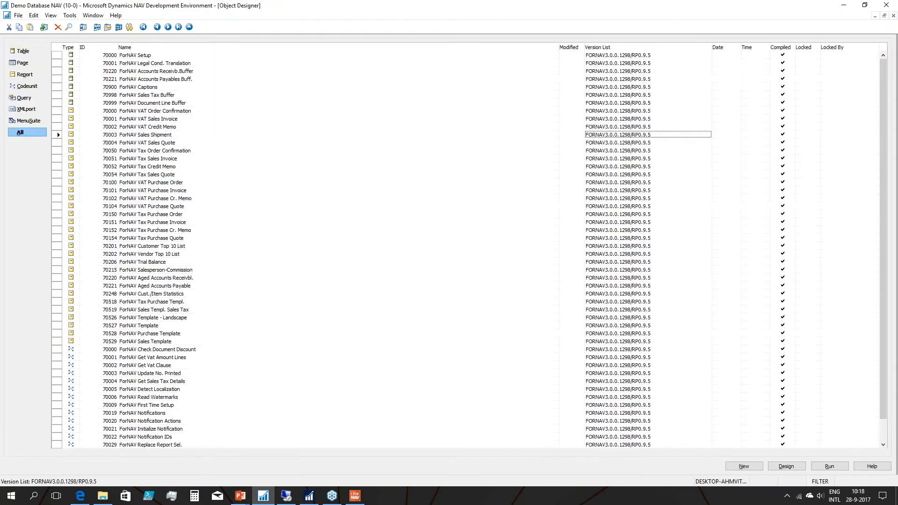
Delete all the filtered ForNAV objects with schema synchronization set to Force.
key(ctrl+a)
key(Delete)
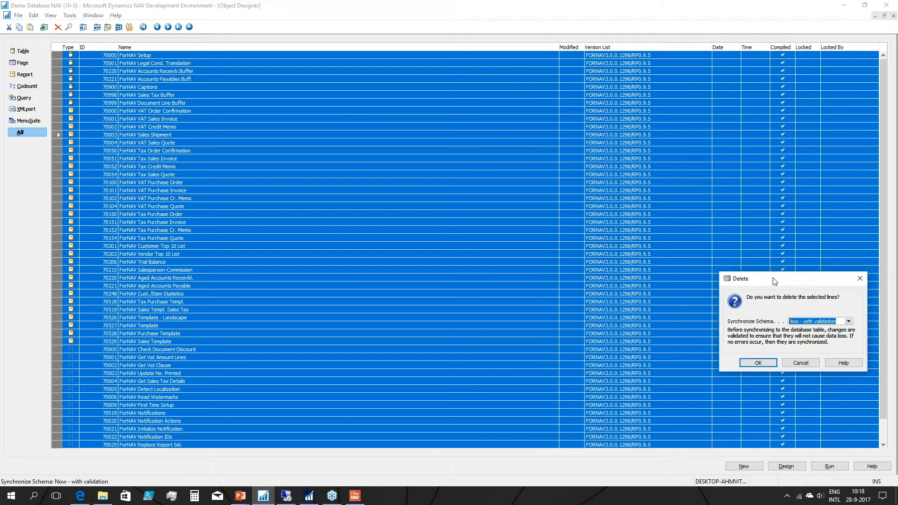
drag(806, 279, 340, 208)
click(354, 249)
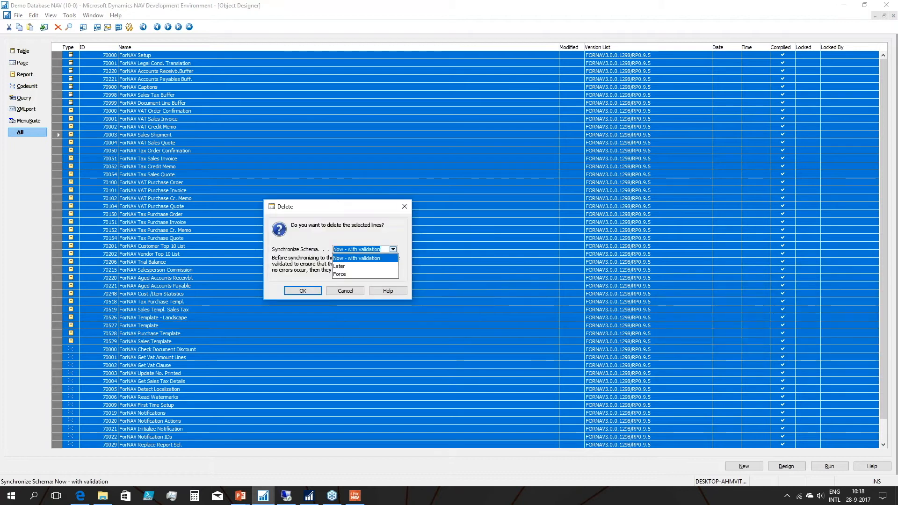
click(355, 275)
click(304, 290)
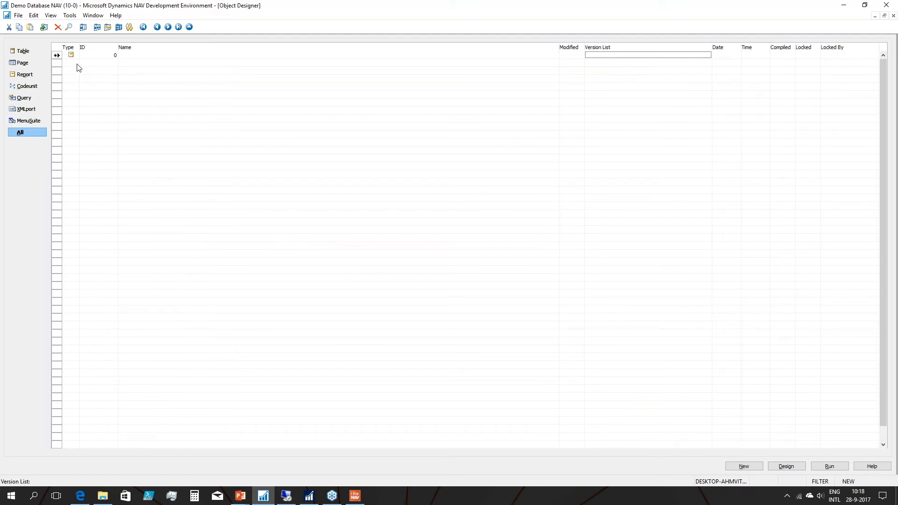
Clear the object filter and import the file ForNAV Report Pack for NAV 2017.txt from Downloads.
click(119, 27)
click(98, 111)
click(18, 15)
click(42, 106)
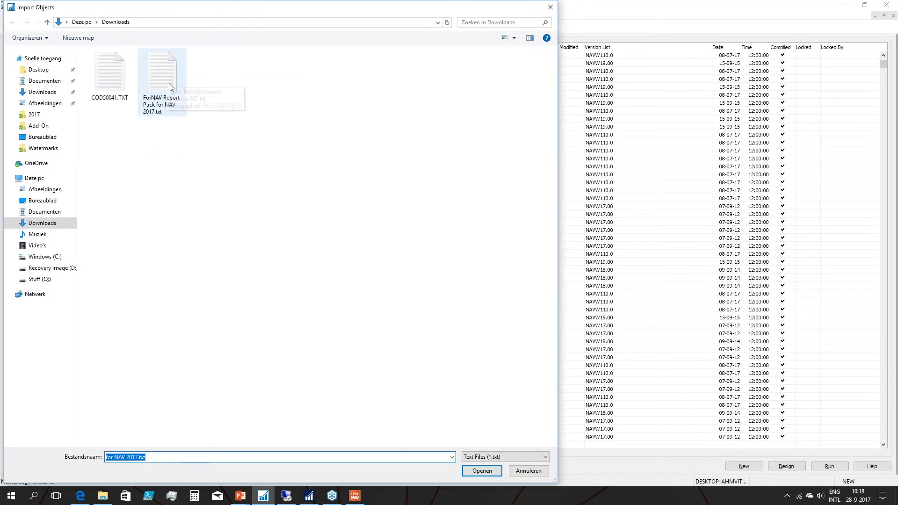
double_click(166, 83)
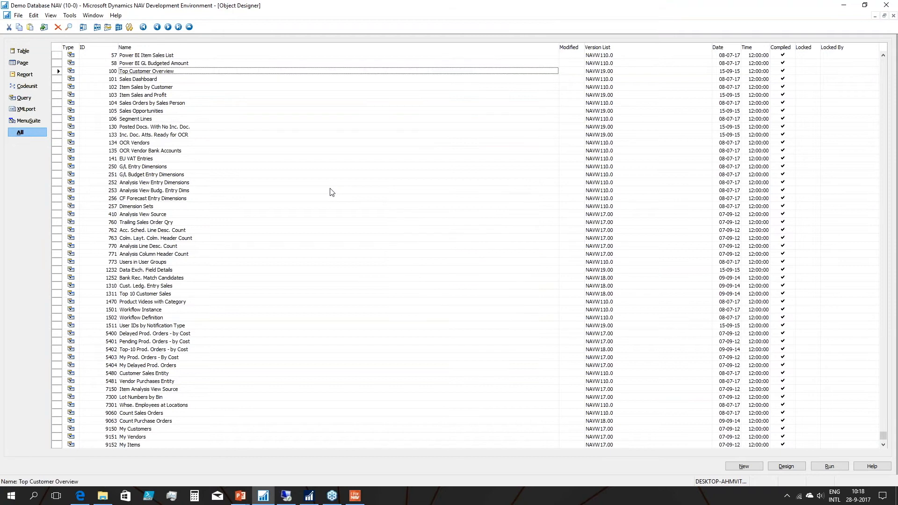
Inspect the imported ForNAV tables, then filter the list of all objects on Compiled set to No.
click(28, 50)
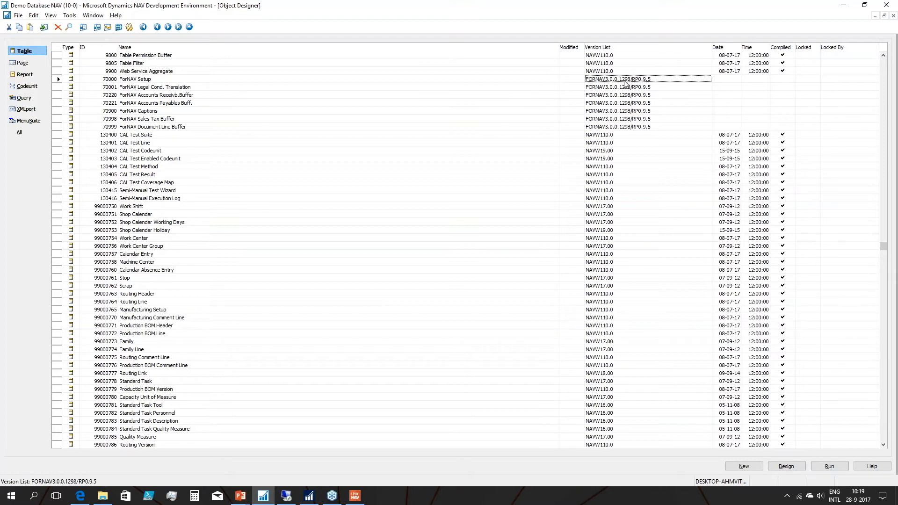
mouse_move(355, 497)
key(Tab)
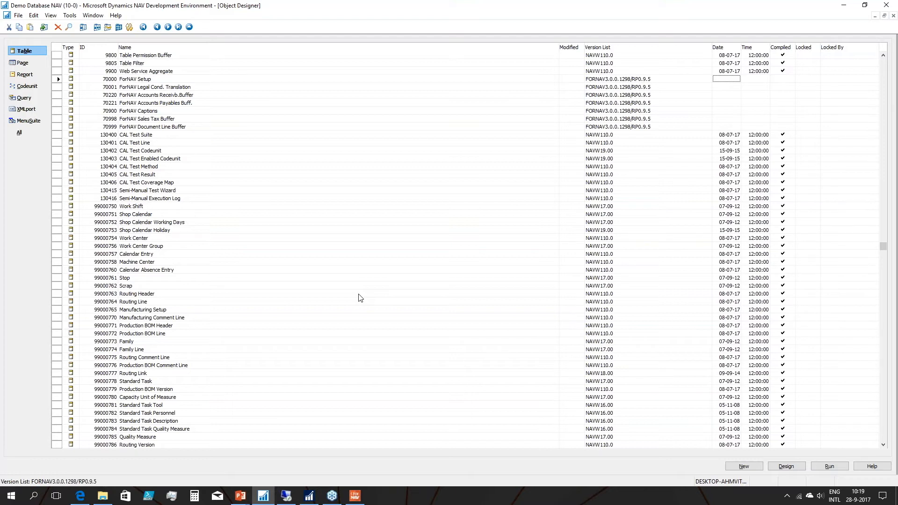
key(Tab)
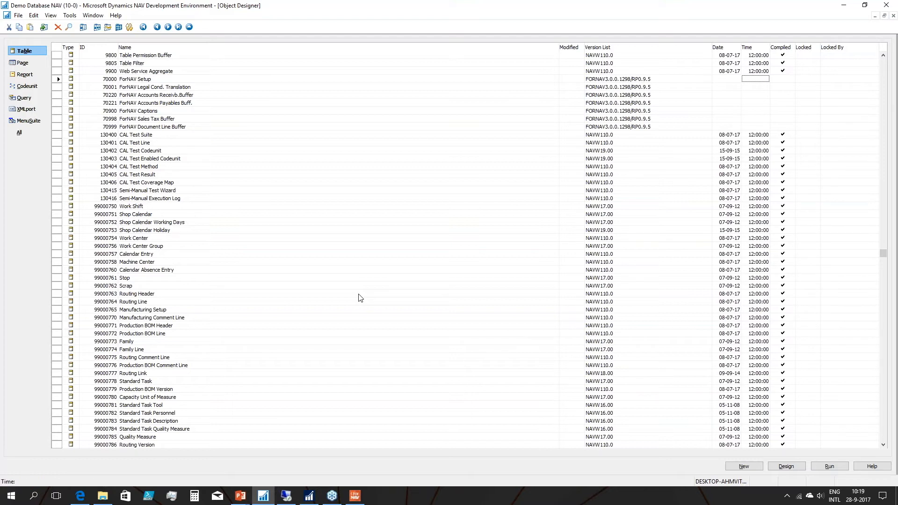
key(Tab)
click(21, 133)
key(F7)
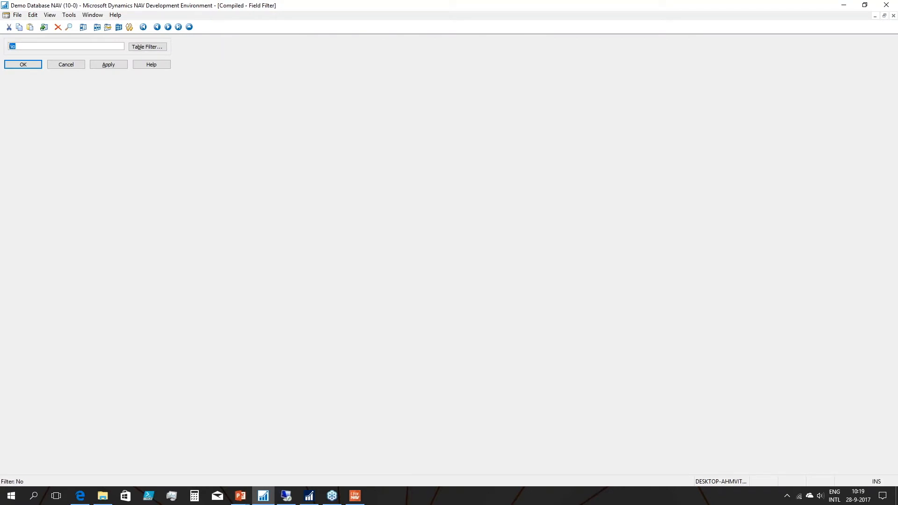
key(Return)
Compile all the uncompiled objects with schema synchronization Now - with validation, and remove the filter.
key(ctrl+a)
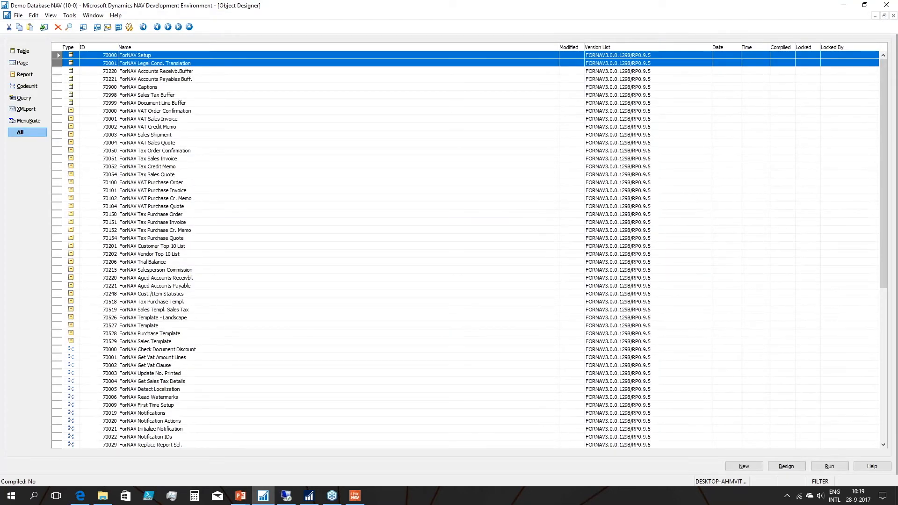
key(F11)
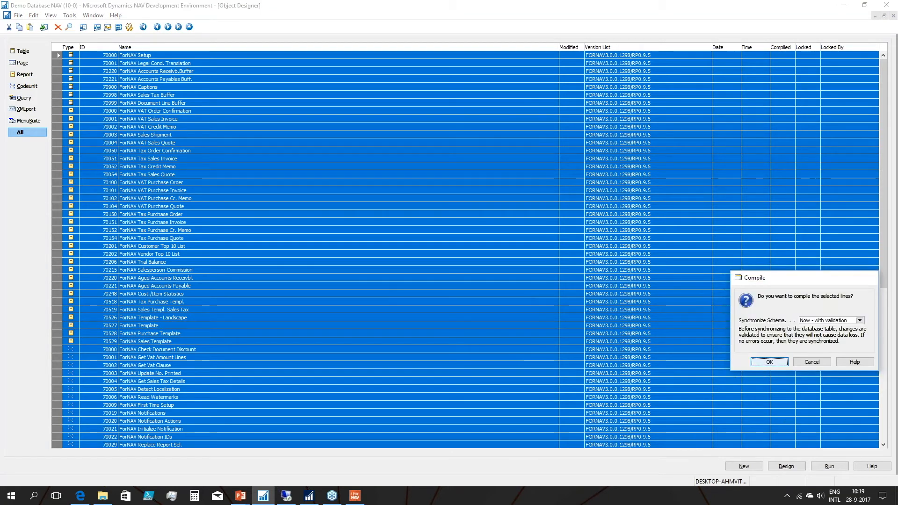
key(Return)
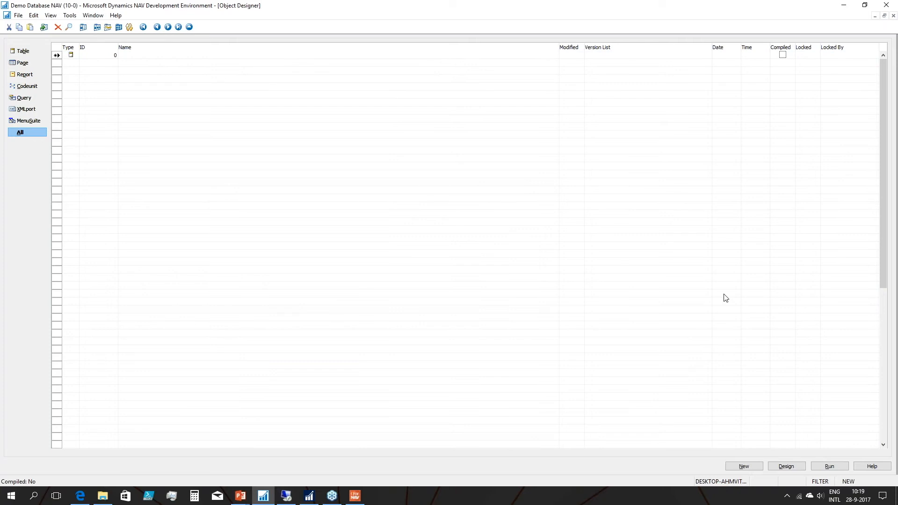
click(118, 28)
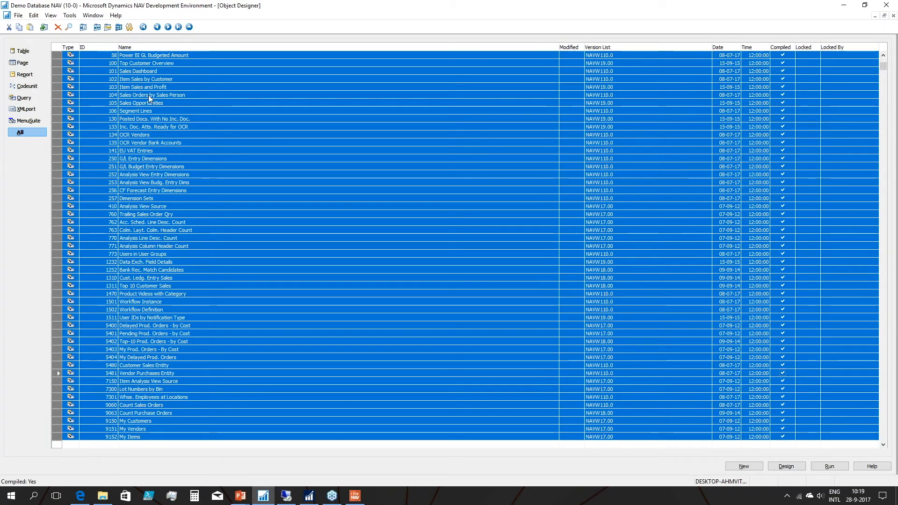
Switch to the ForNAV designer, review the Report Pack's start object number setting in the online gallery, and close the gallery.
click(355, 496)
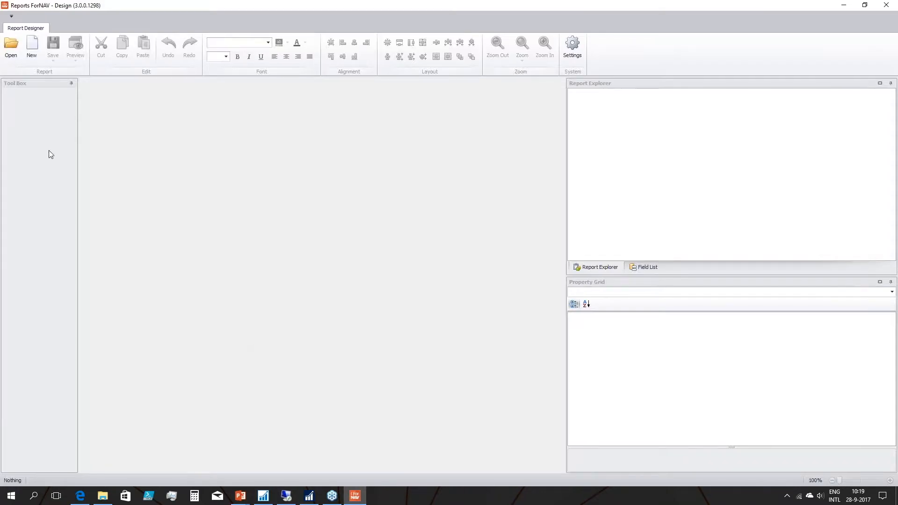
click(33, 57)
click(100, 157)
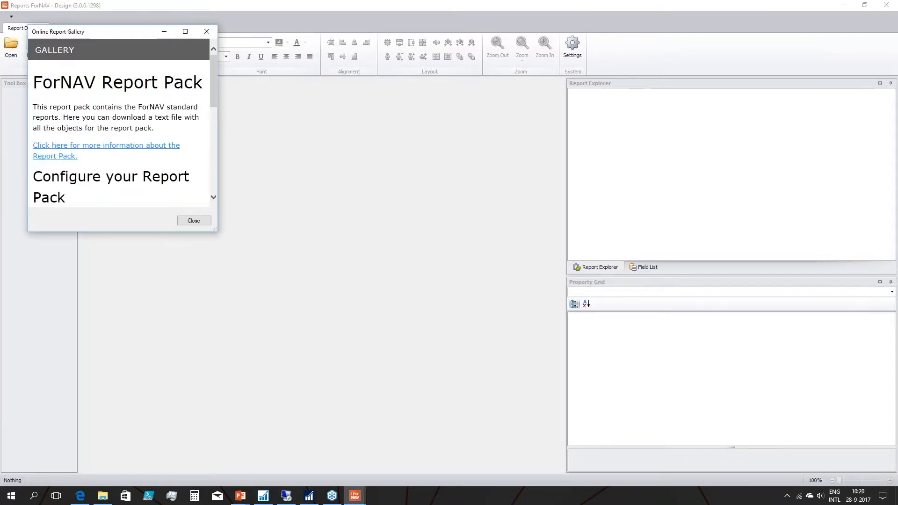
drag(222, 235, 372, 453)
drag(70, 208, 17, 206)
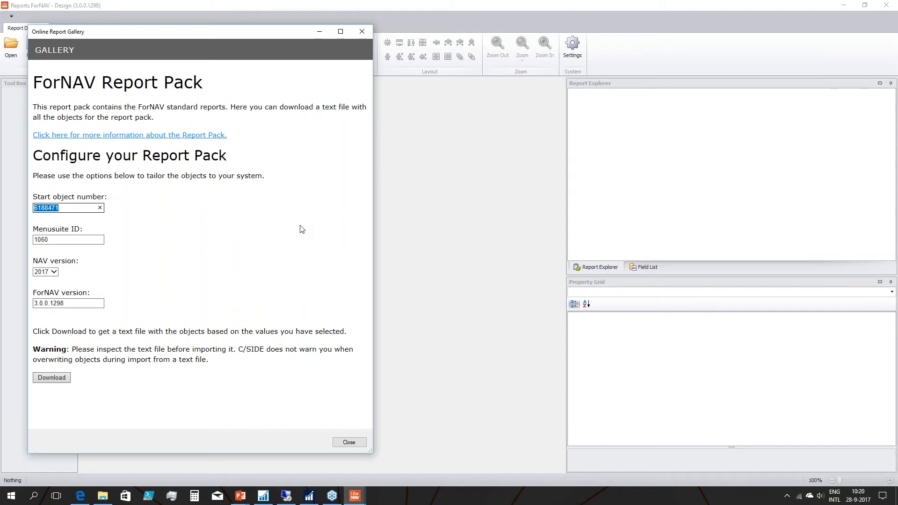
click(362, 32)
Return to the NAV Development Environment and review the Table and MenuSuite object lists.
key(alt+Tab)
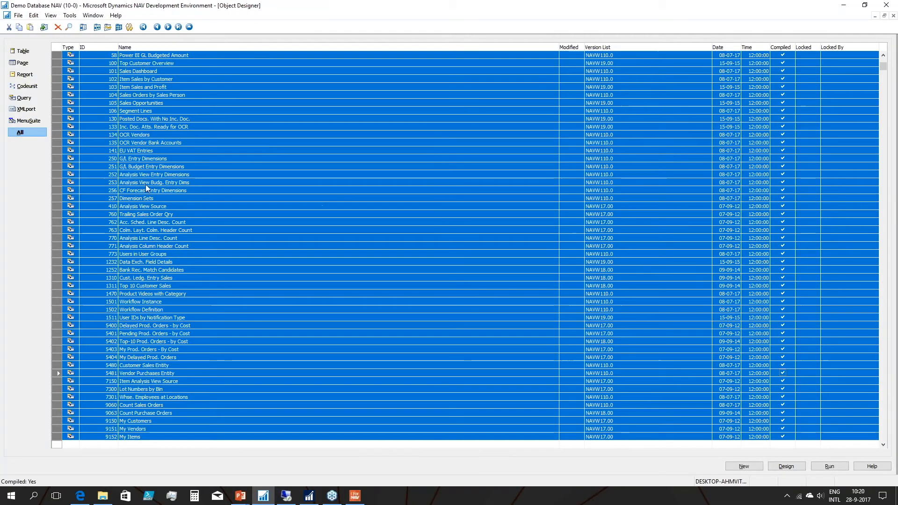
click(256, 167)
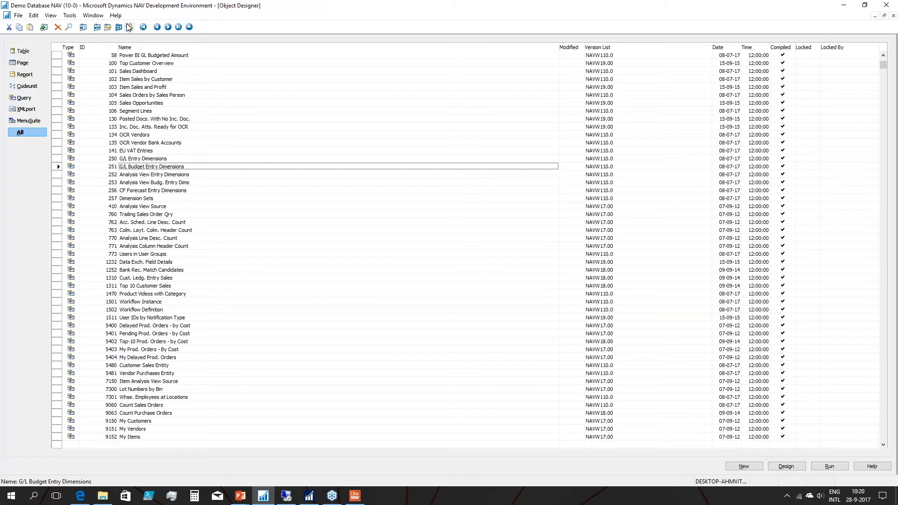
click(19, 52)
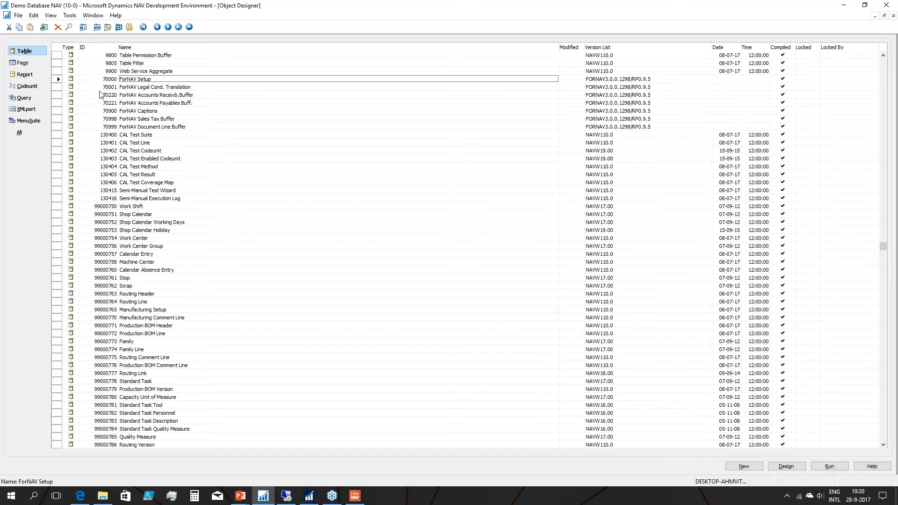
click(28, 120)
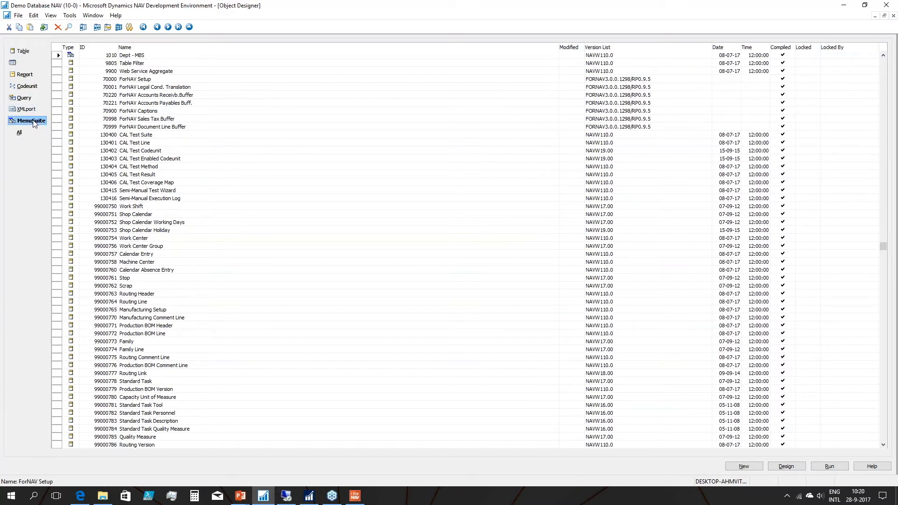
Select the ForNAV MenuSuite, switch to the Dynamics NAV client, and search for ForNAV to open its department page.
click(147, 65)
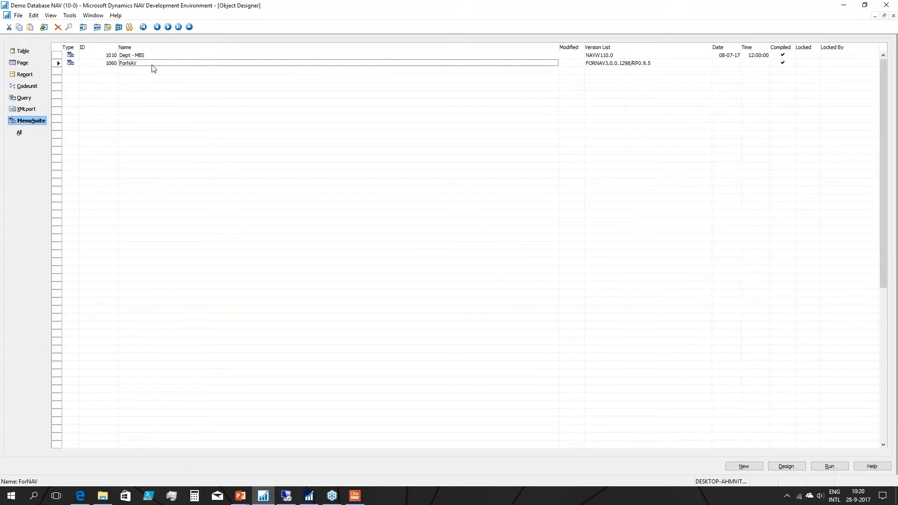
click(309, 493)
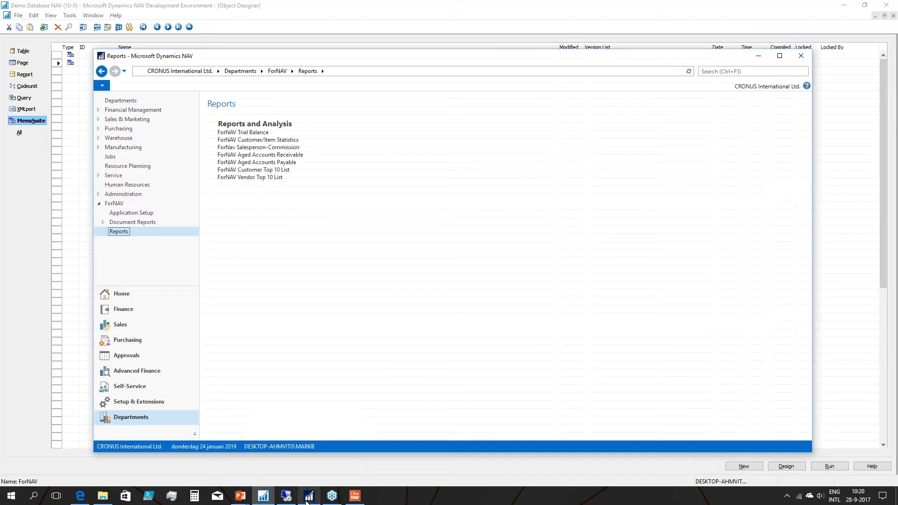
click(760, 71)
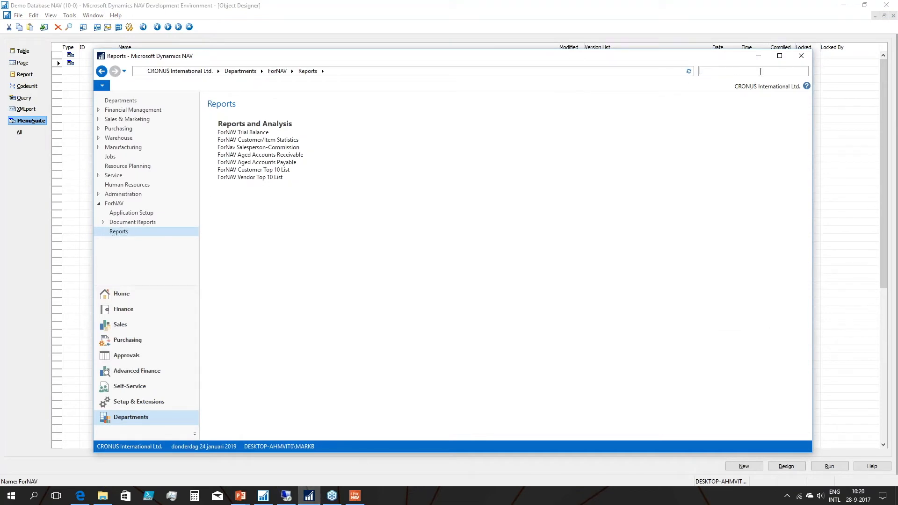
text(FornAv)
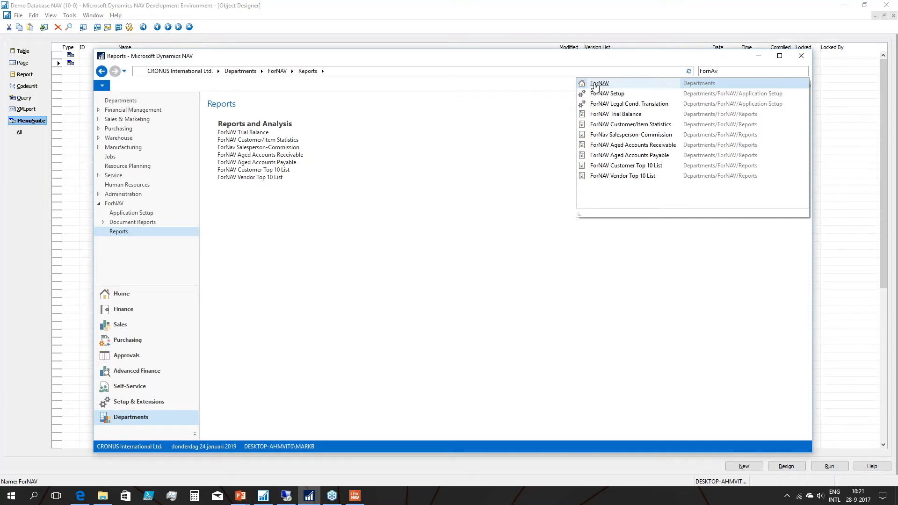
click(595, 84)
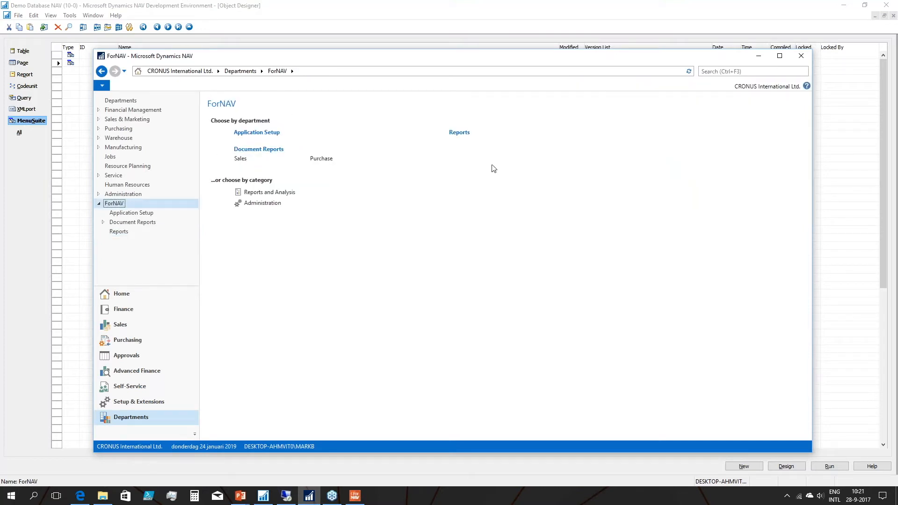
Open the ForNAV Setup page from the ForNAV application setup, review its settings, and close it.
click(249, 133)
click(242, 133)
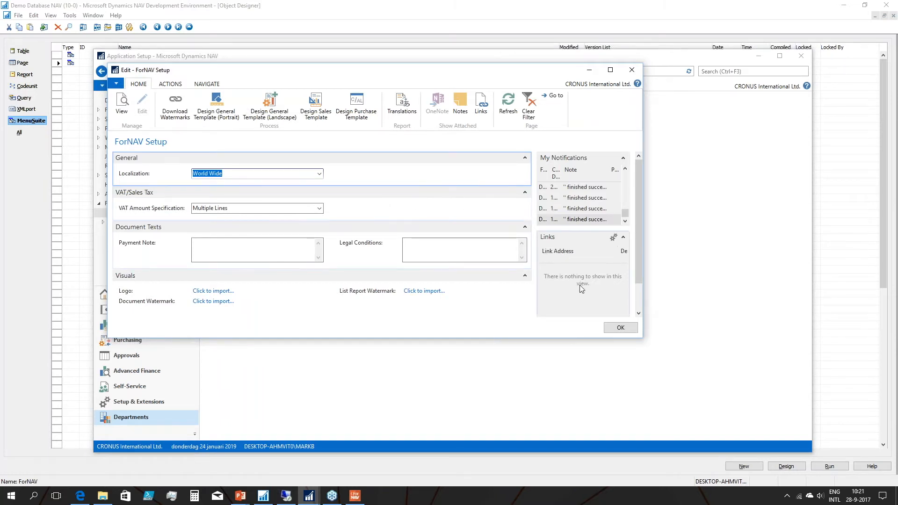
click(619, 327)
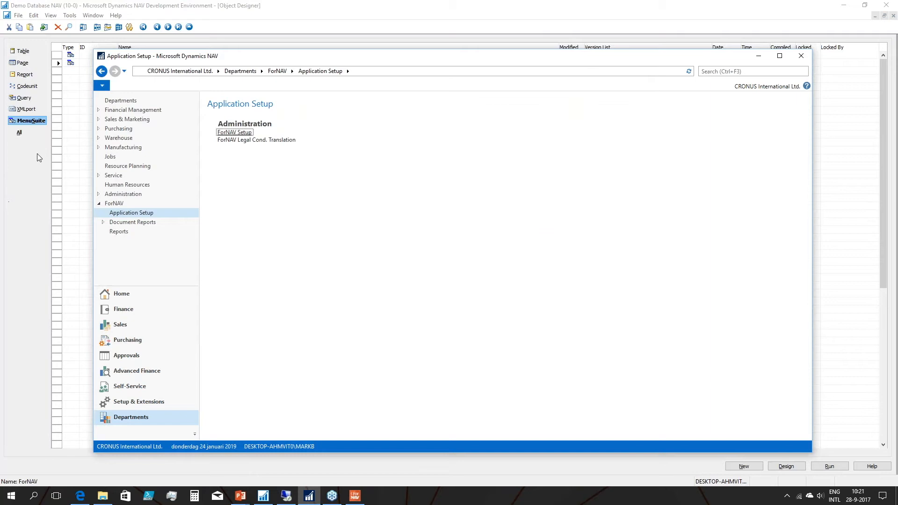
Switch to the Development Environment's table list, open the ForNAV Setup table's data, delete its record, and close the table.
click(26, 51)
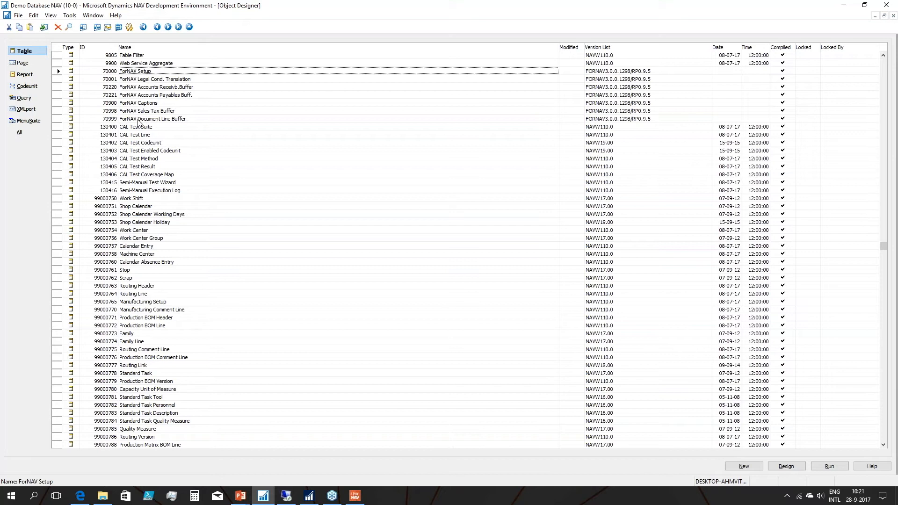
click(309, 496)
click(358, 448)
click(190, 104)
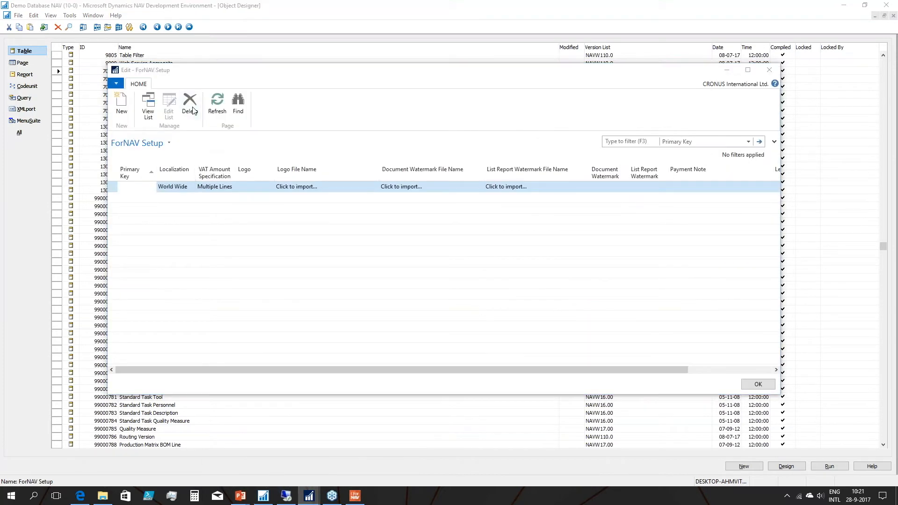
click(427, 247)
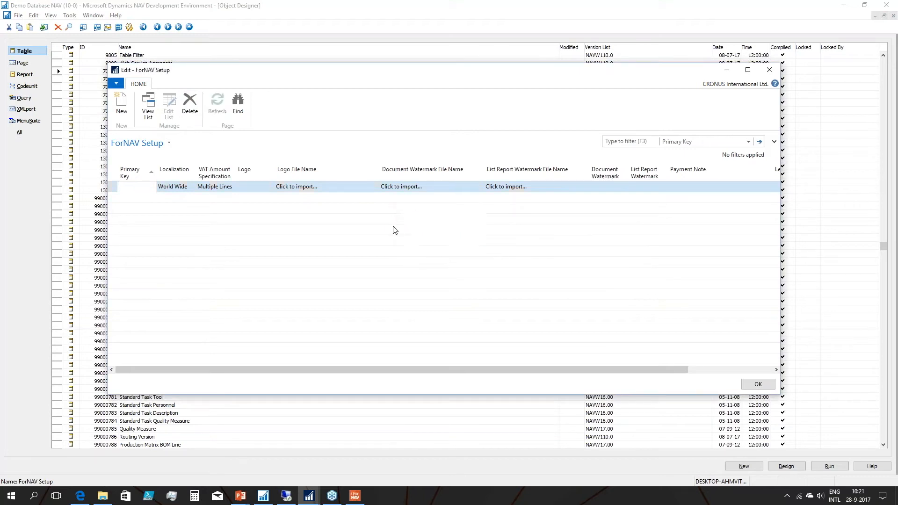
key(Escape)
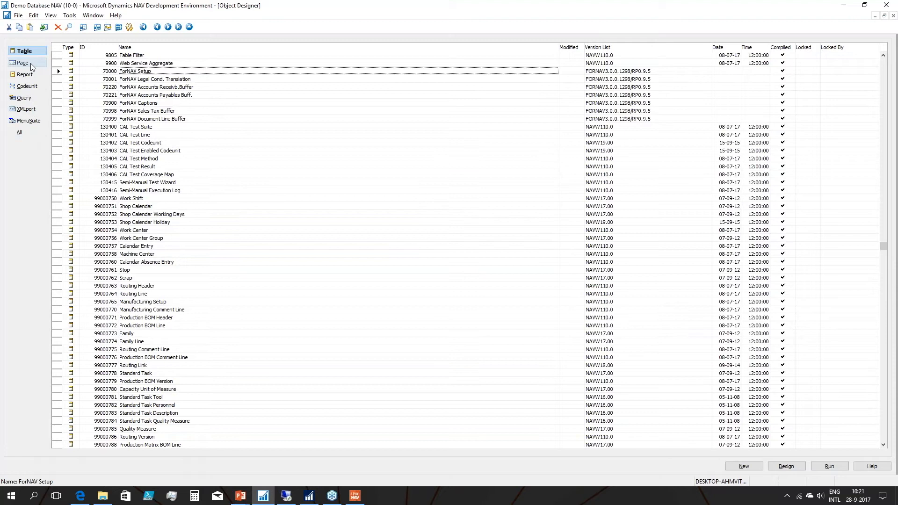
Run report 70001 ForNAV VAT Sales Invoice, accept setup with default values, preview the invoice, and close the preview.
click(29, 74)
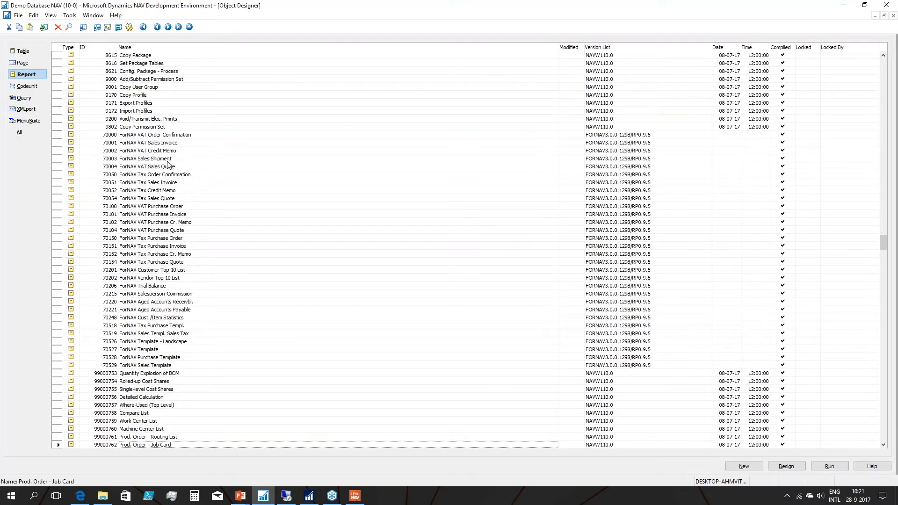
click(170, 144)
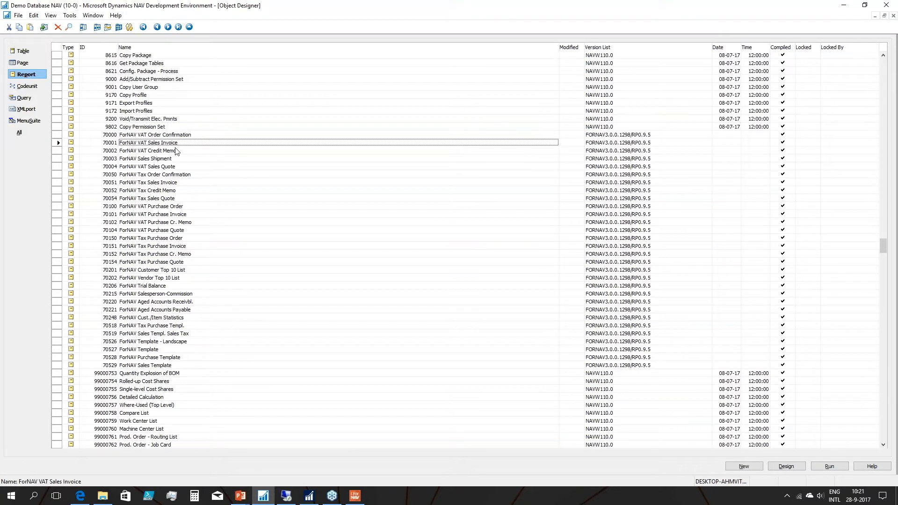
click(830, 466)
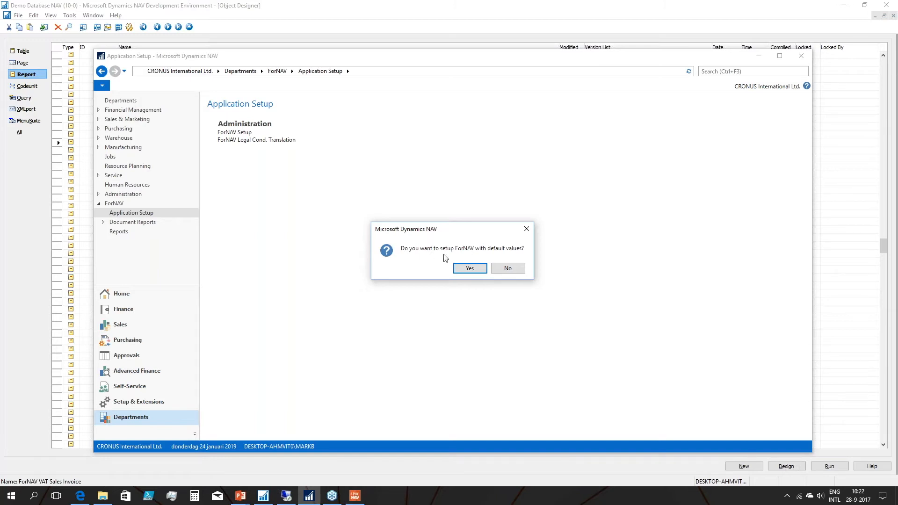
click(468, 269)
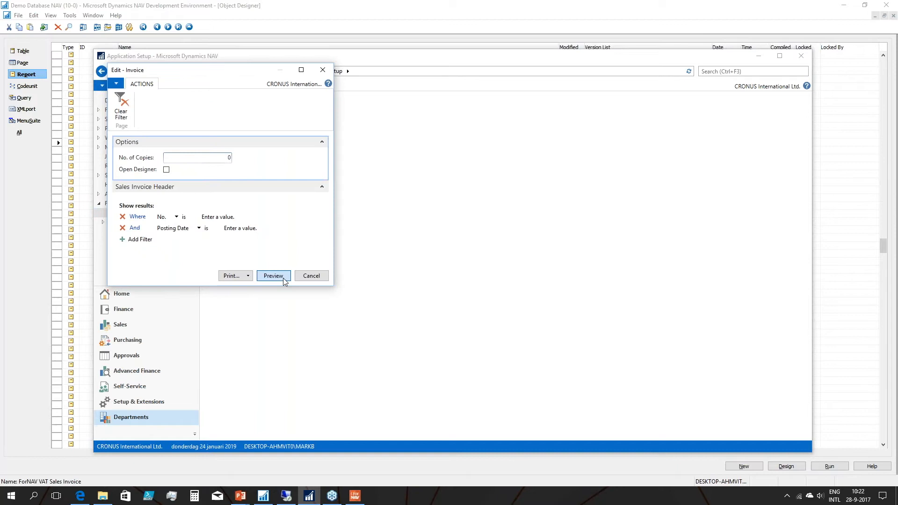
click(282, 277)
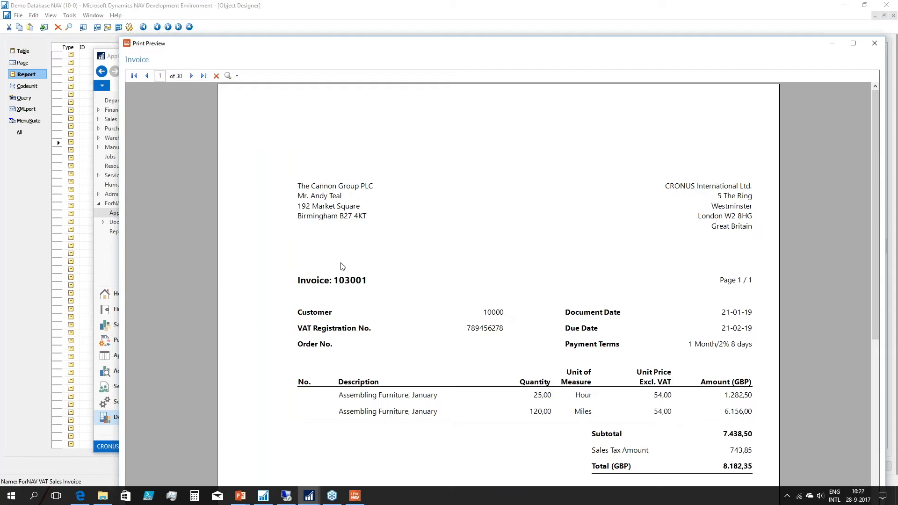
click(874, 43)
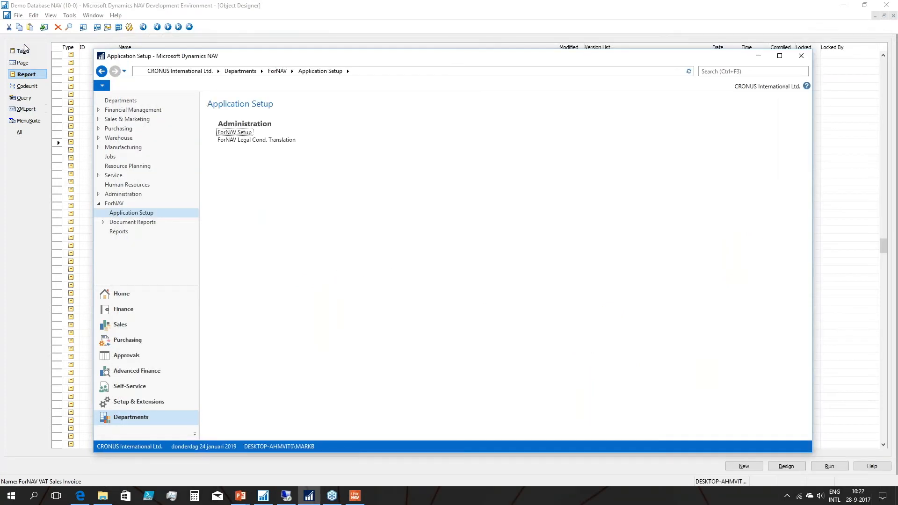
Delete the record from the ForNAV Setup table again and close the table.
click(24, 50)
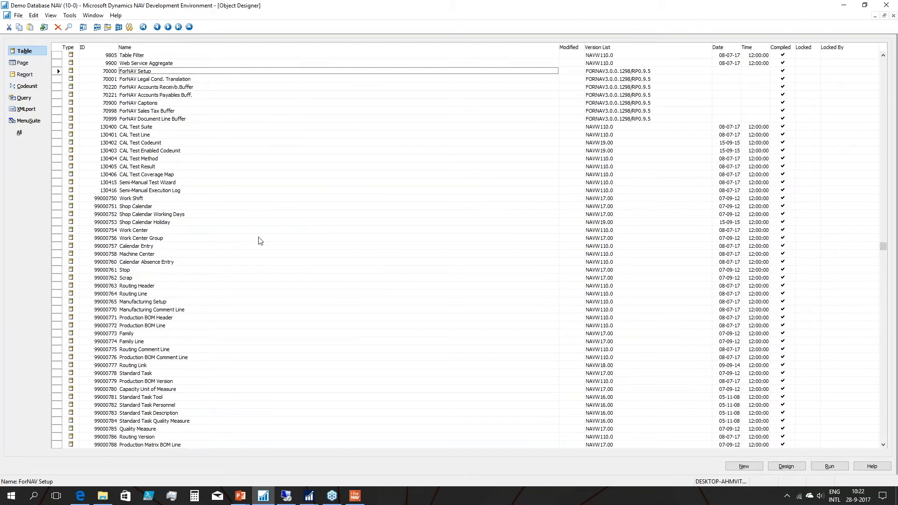
mouse_move(310, 496)
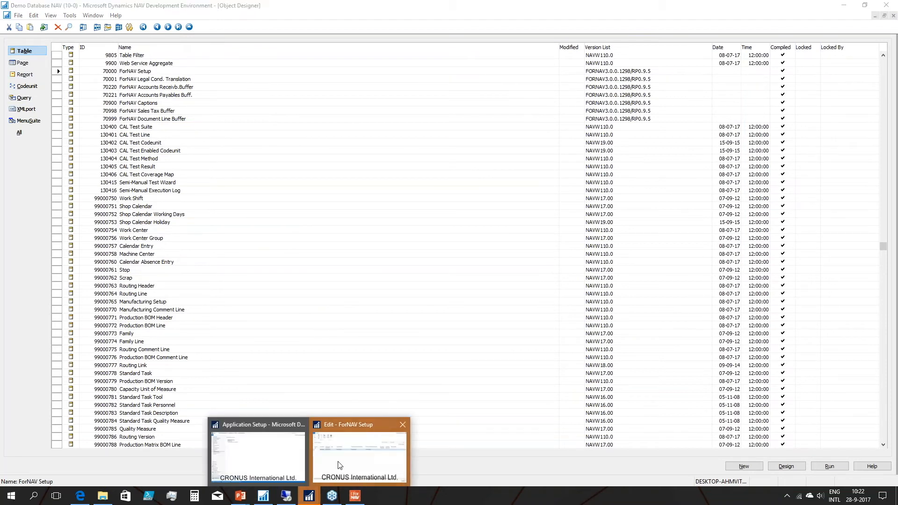
click(323, 453)
click(191, 106)
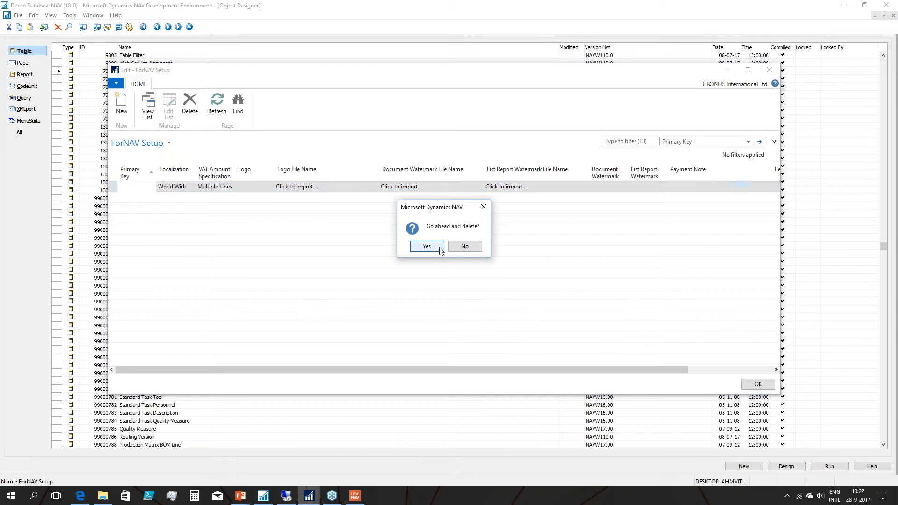
click(439, 246)
key(Escape)
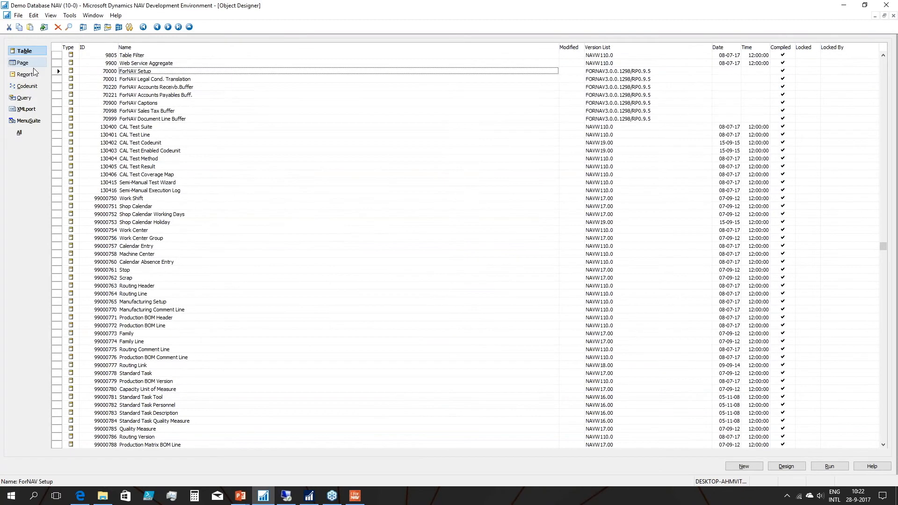
Run the ForNAV VAT Sales Invoice report again, decline the default values, and advance the setup wizard to the localization page.
click(26, 74)
click(829, 466)
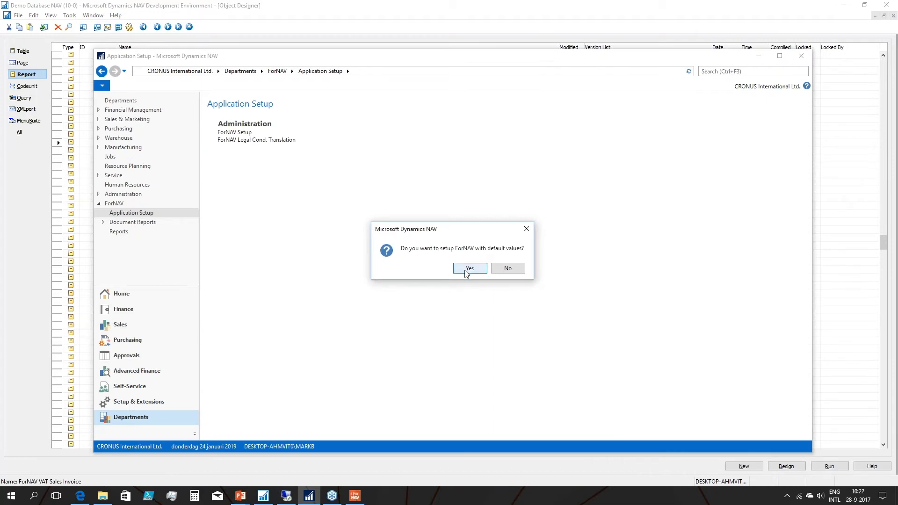
click(497, 269)
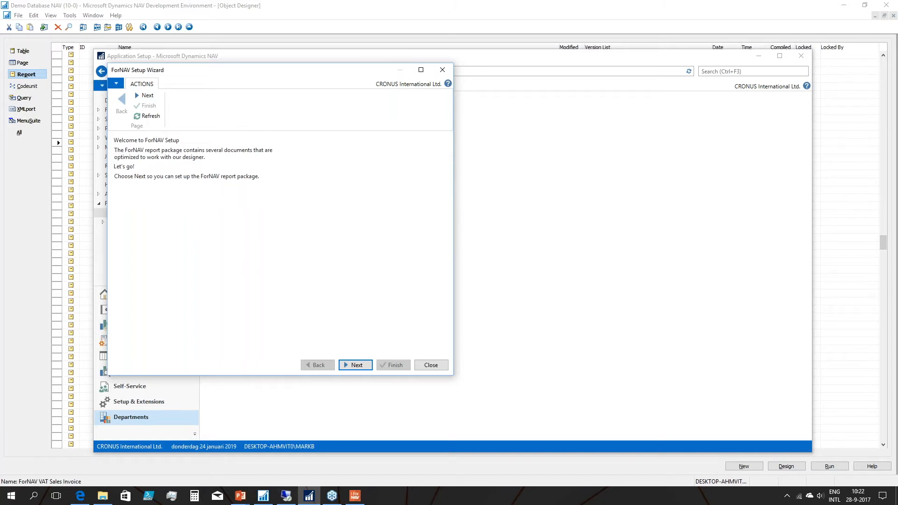
click(355, 364)
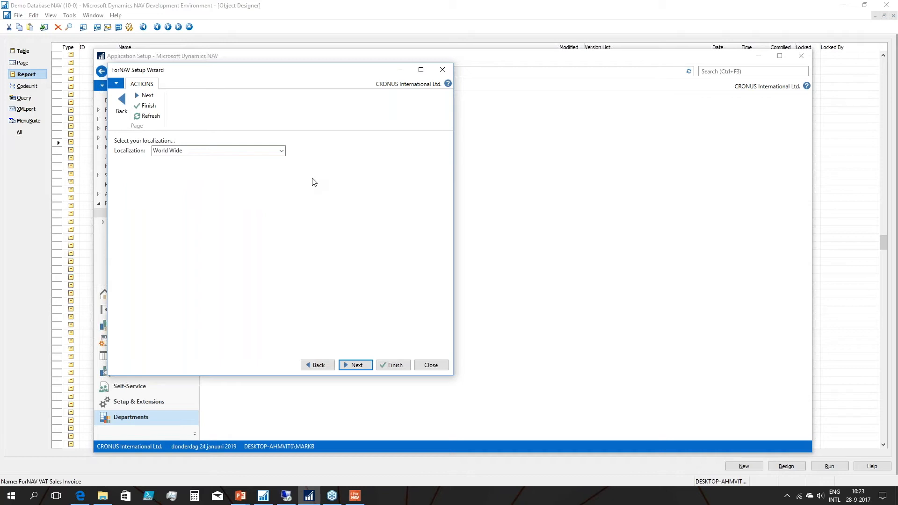
Try the North America and Other localizations in the ForNAV Setup Wizard.
click(282, 151)
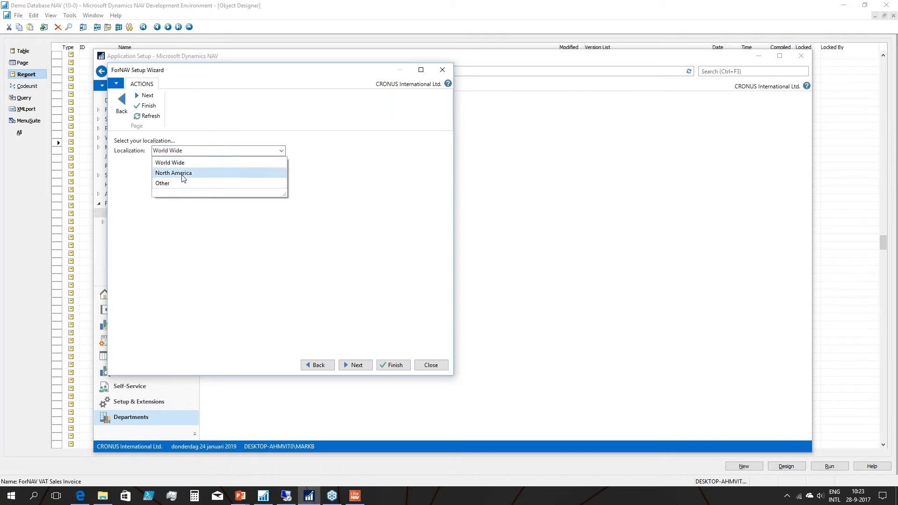
click(182, 174)
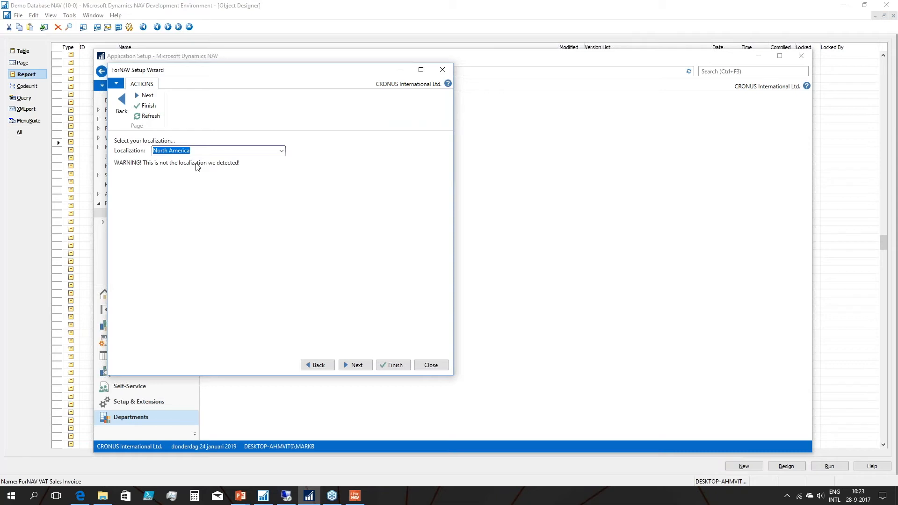
click(282, 151)
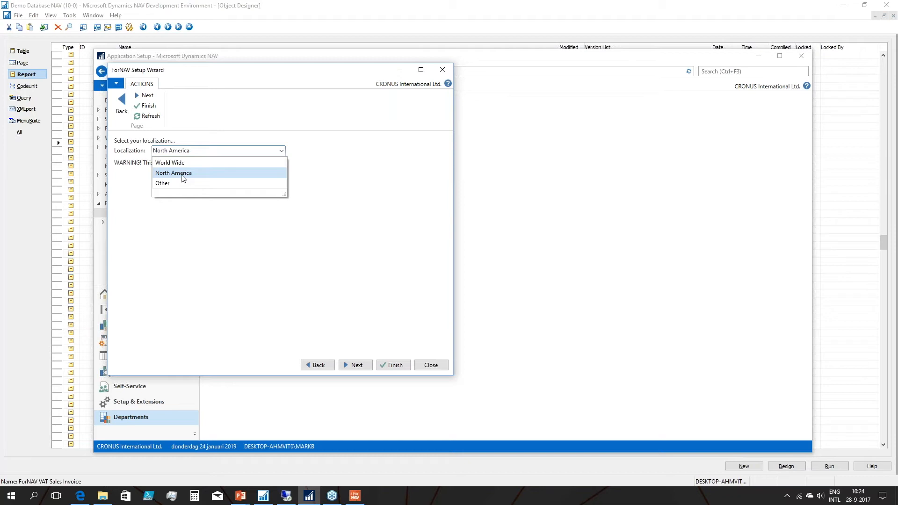
click(164, 184)
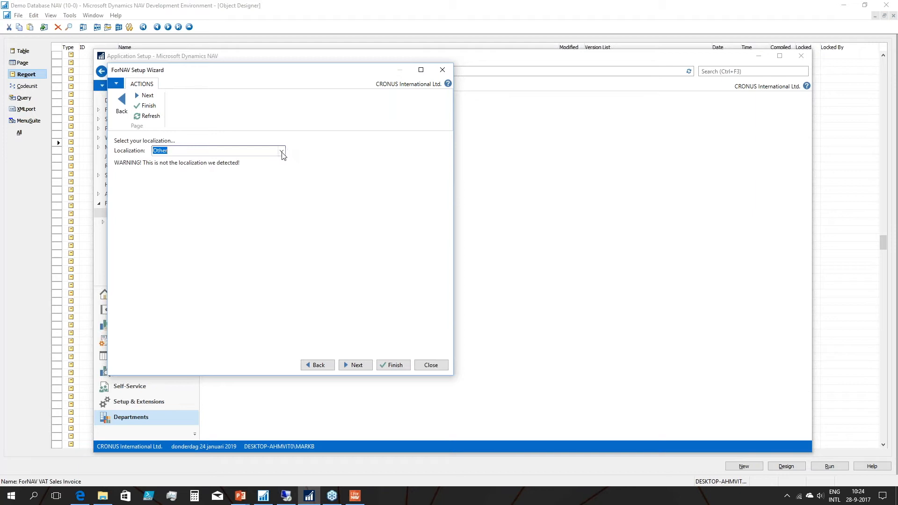
Set the localization to World Wide and continue to the wizard's VAT printing preferences page.
click(282, 150)
click(189, 165)
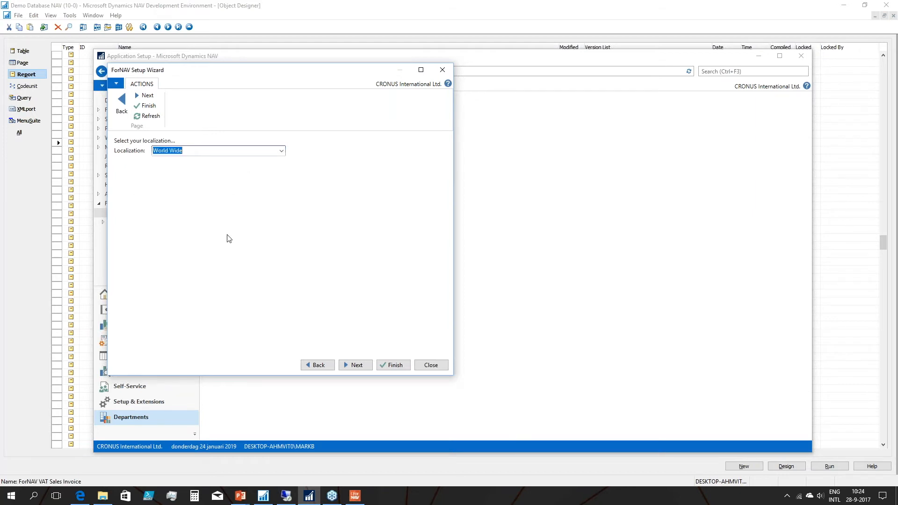
click(354, 367)
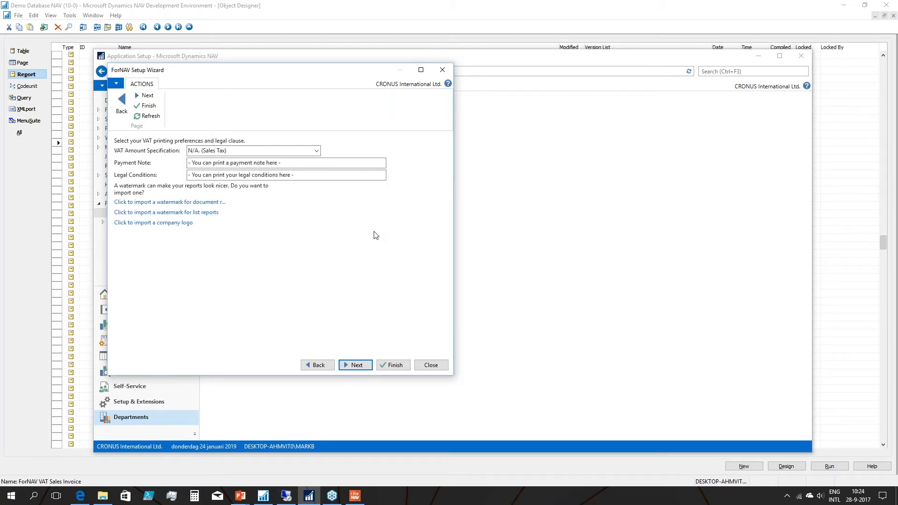
Set VAT Amount Specification to Multiple Lines and review the Payment Note and Legal Conditions texts.
click(317, 151)
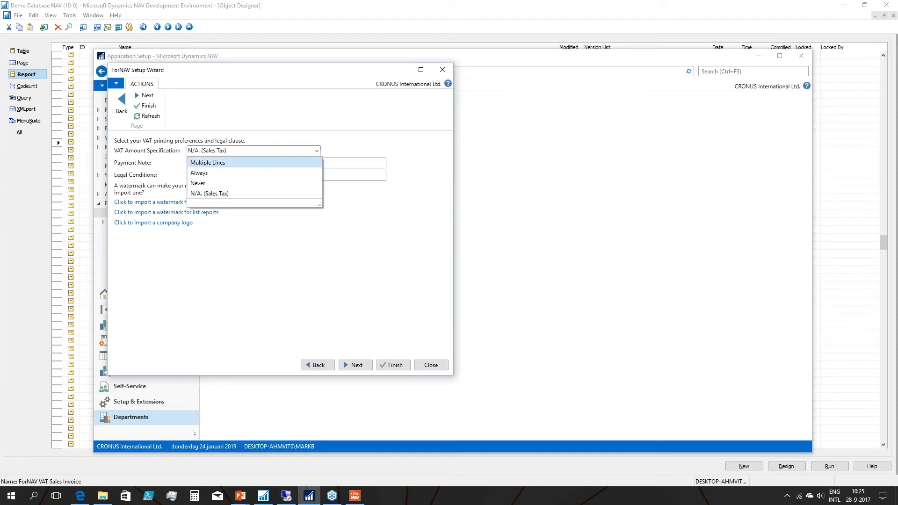
click(246, 162)
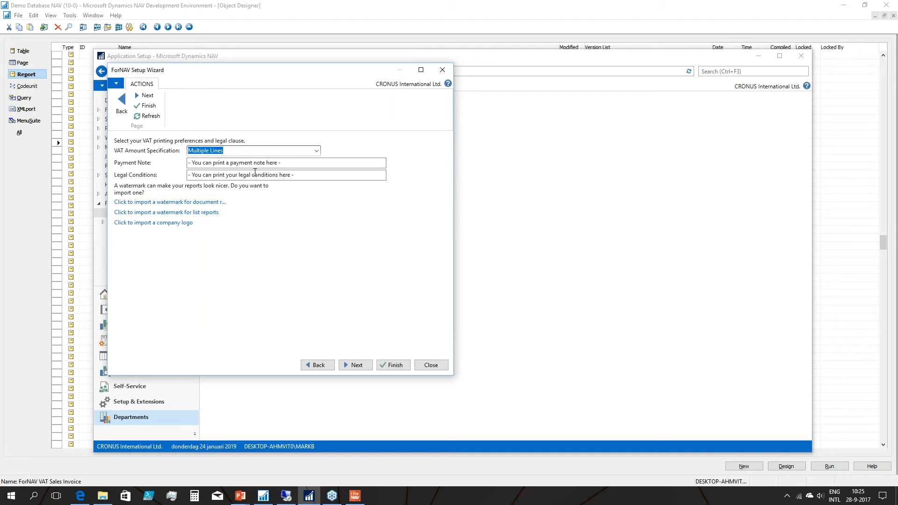
click(316, 150)
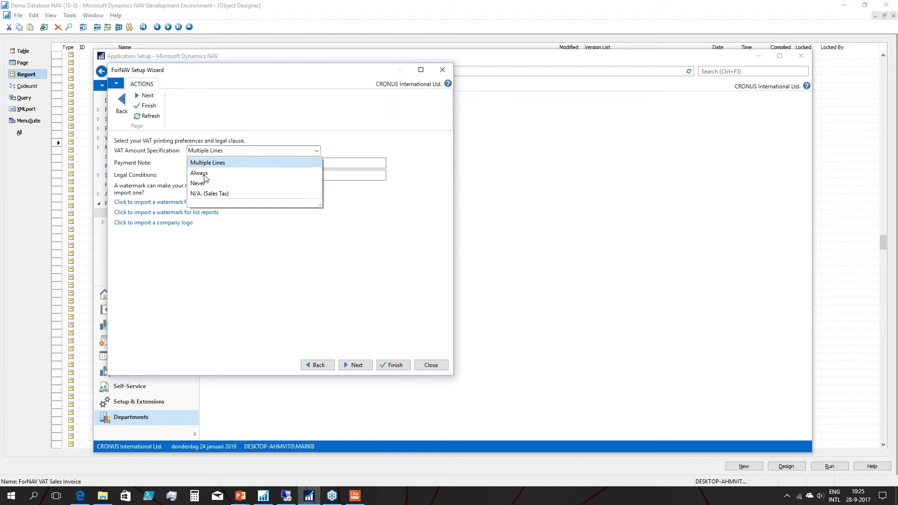
click(226, 163)
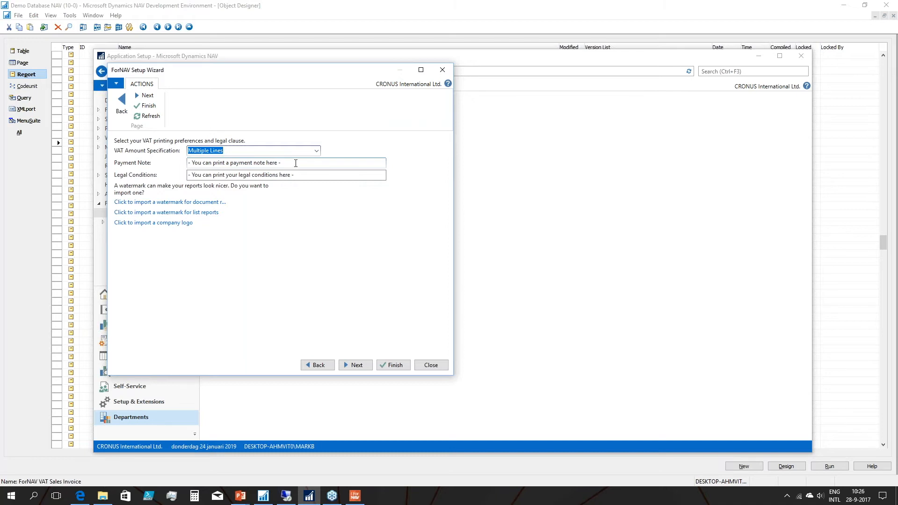
key(Tab)
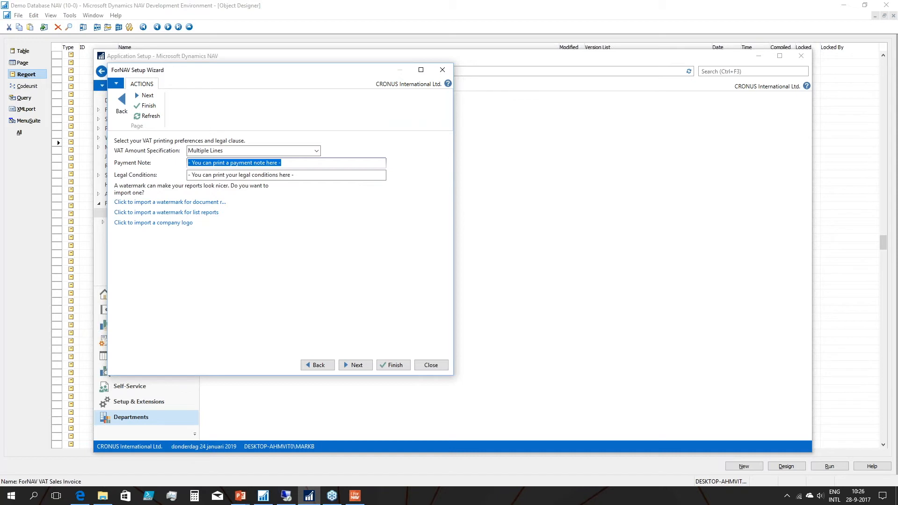
click(300, 175)
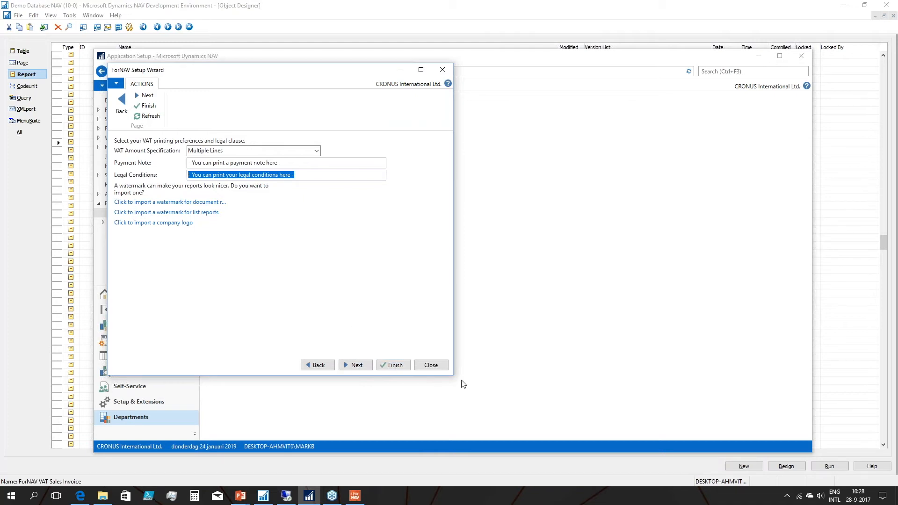
Choose to replace the report selections with ForNAV reports and create the fields web service, finish the wizard, and cancel the invoice report request.
drag(452, 374, 441, 288)
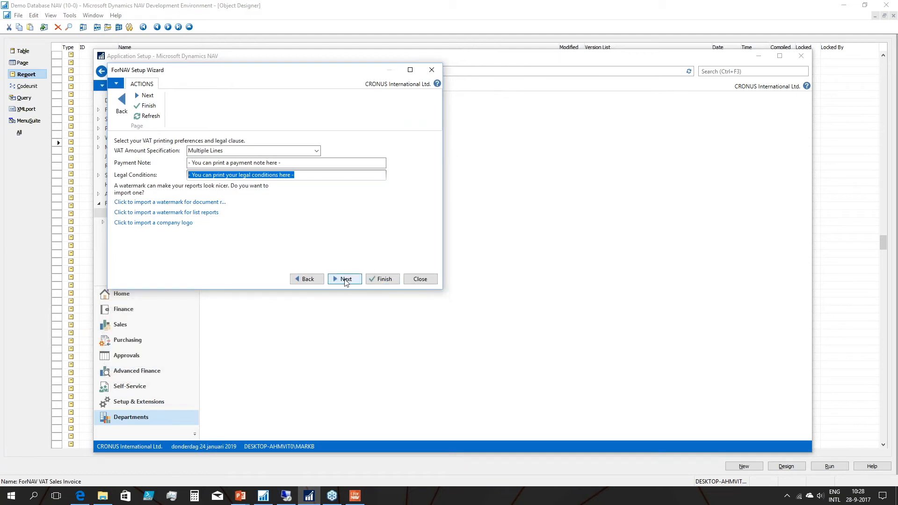
click(345, 279)
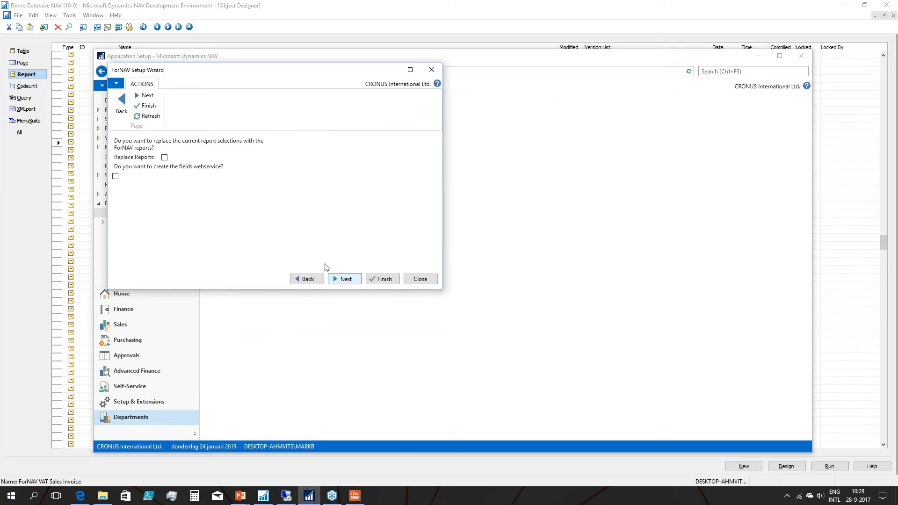
click(164, 158)
click(117, 176)
click(349, 279)
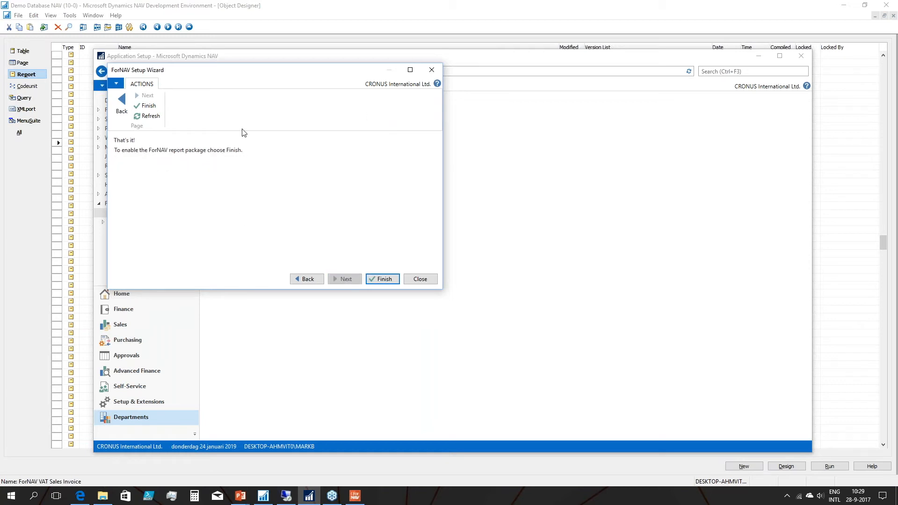
click(384, 279)
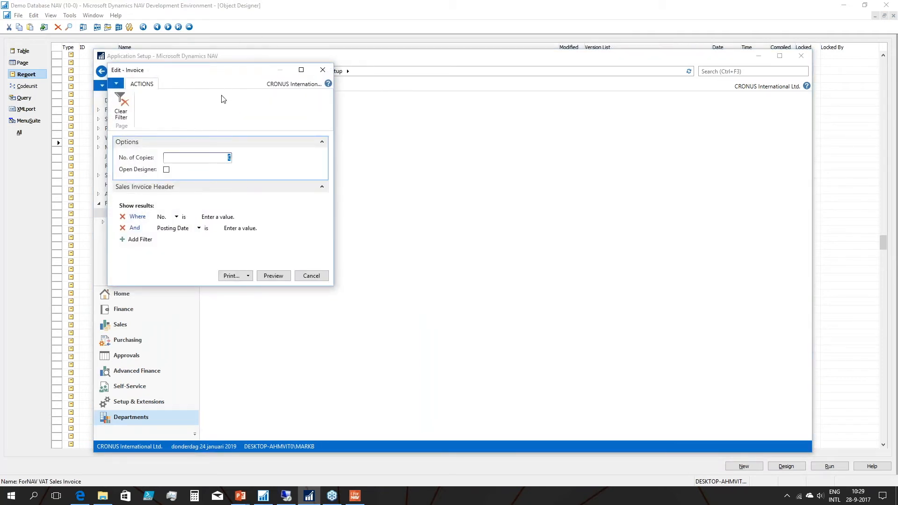
click(313, 278)
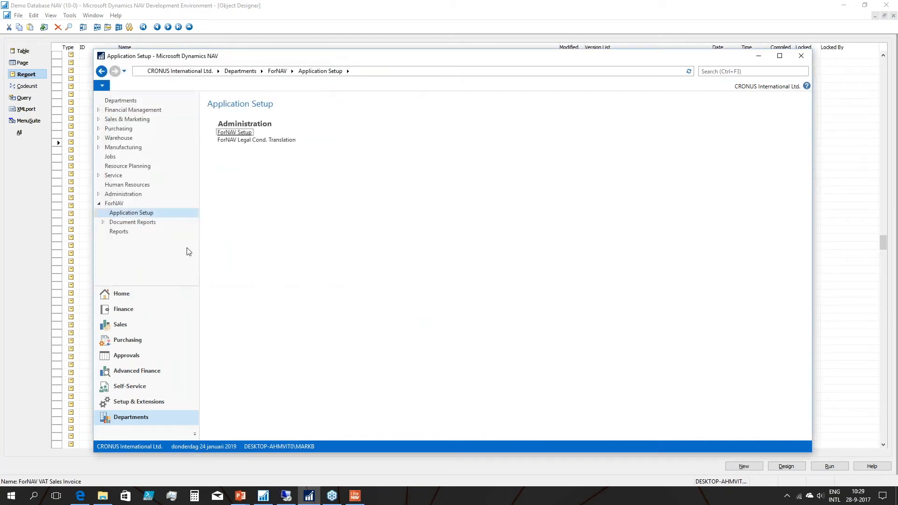
Open the Posted Sales Invoices list from the Sales & Marketing archive.
click(120, 295)
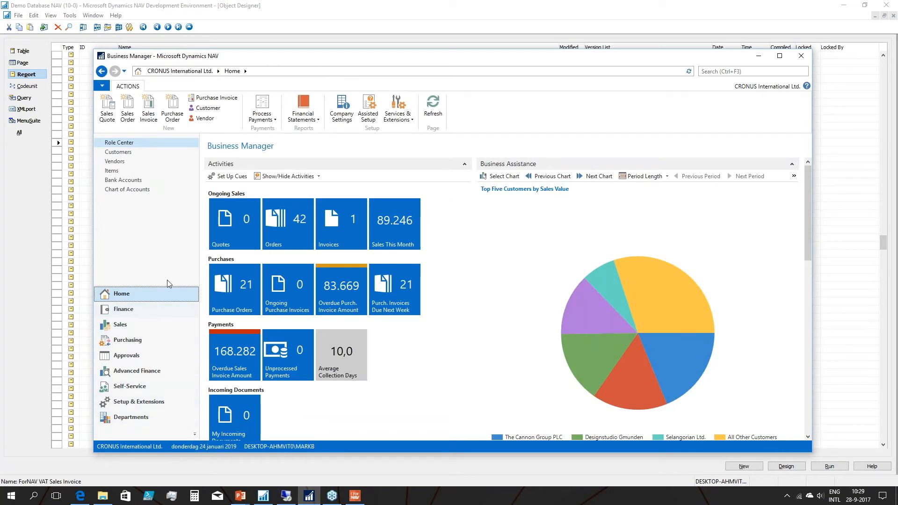
click(126, 312)
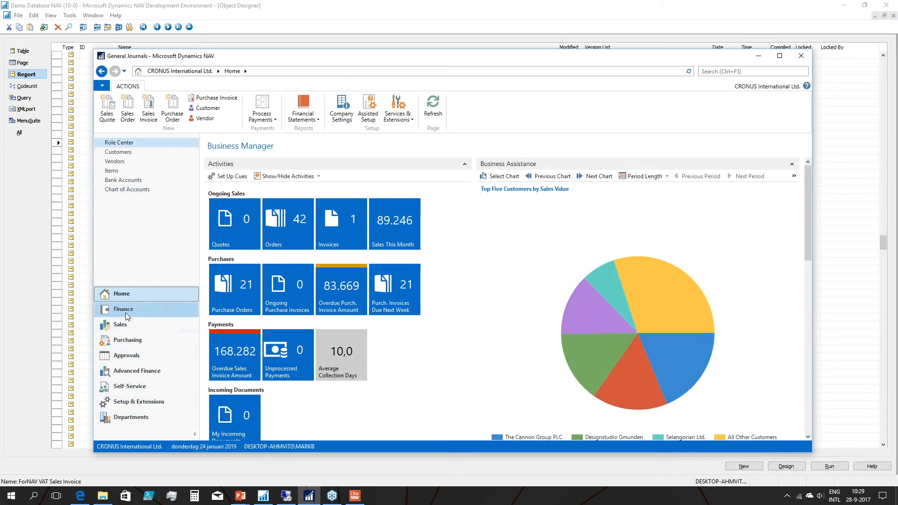
click(131, 412)
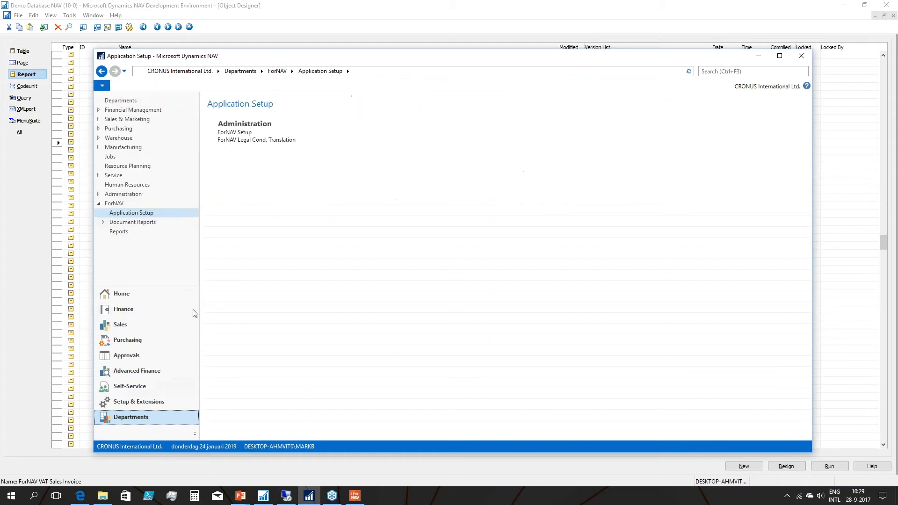
click(122, 119)
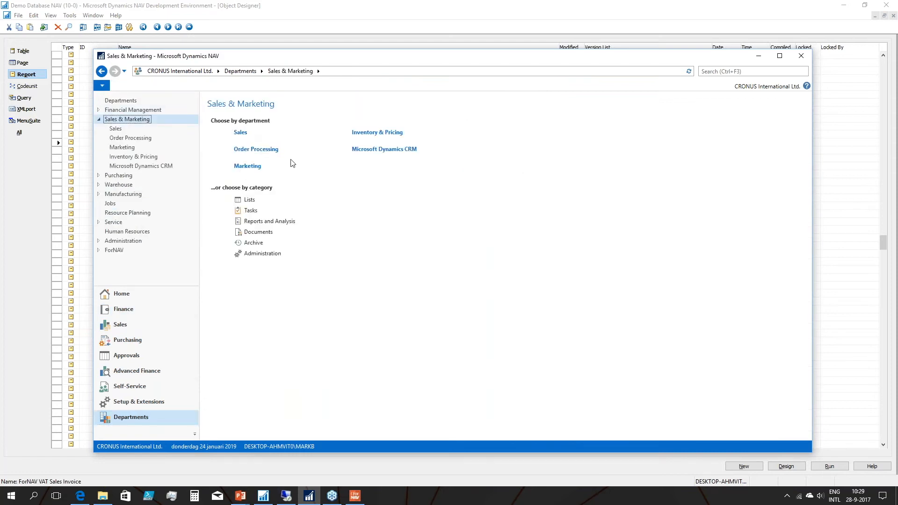
click(250, 243)
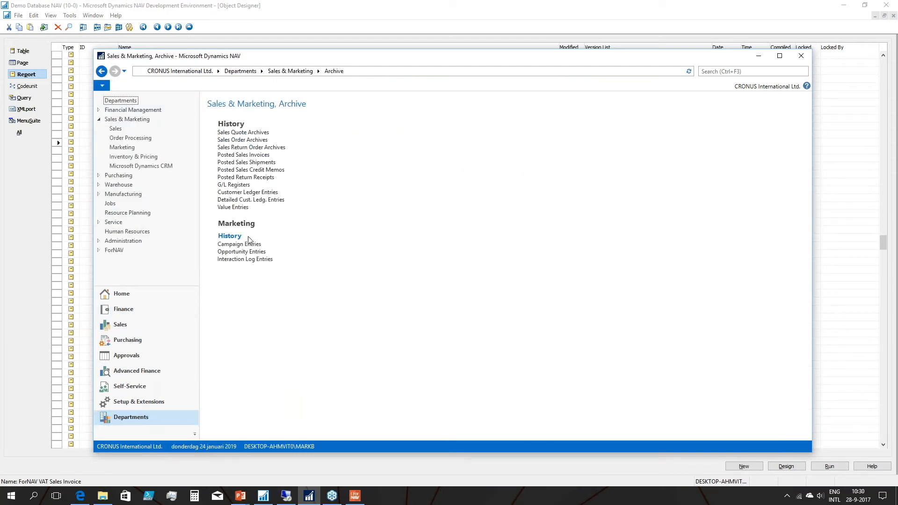
click(243, 155)
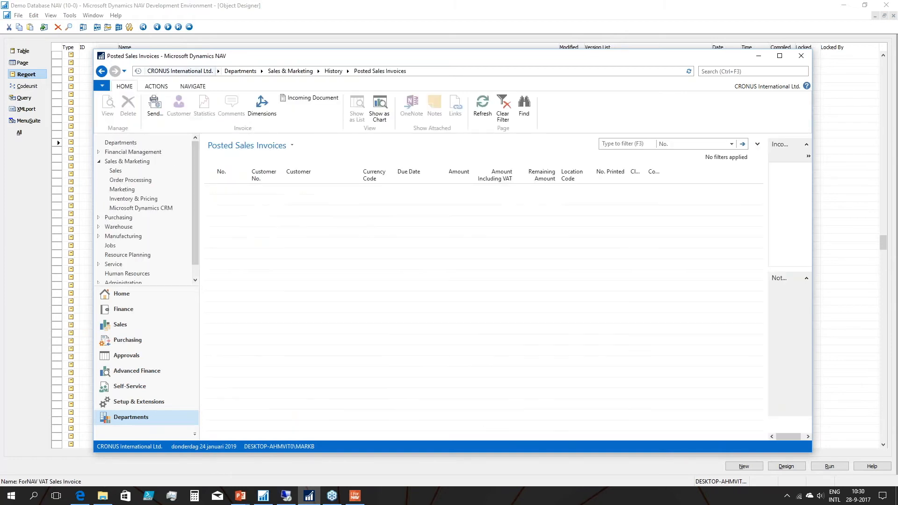
Preview the printout of posted sales invoice 103027.
click(153, 87)
click(107, 107)
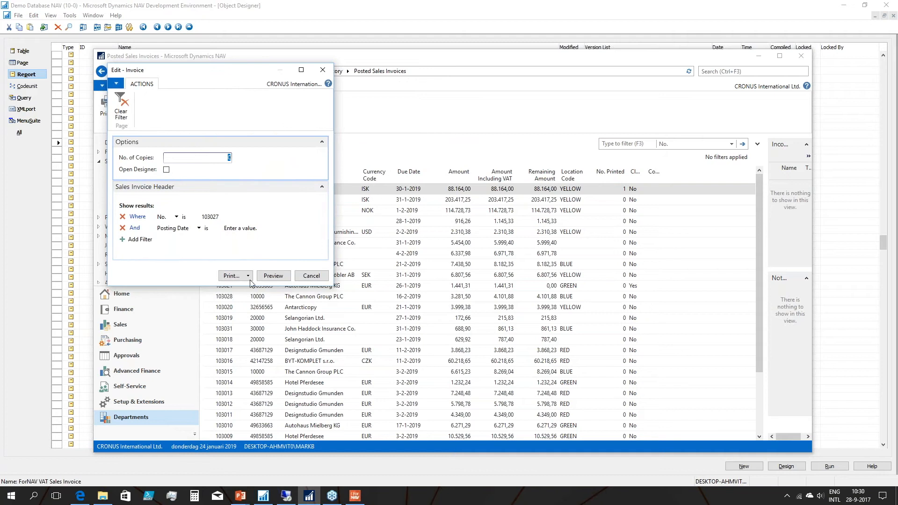
click(274, 277)
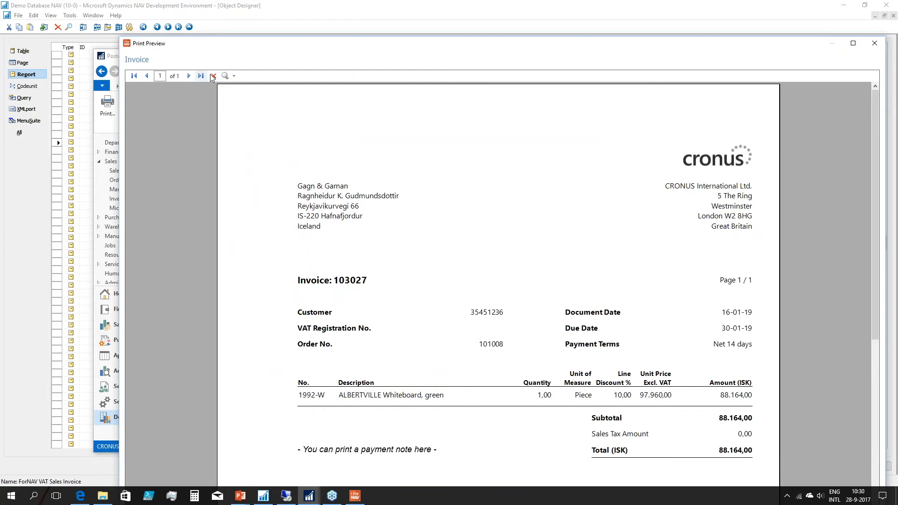
Examine the previewed invoice at 500% and page-width zoom, and close the preview.
click(225, 76)
click(234, 76)
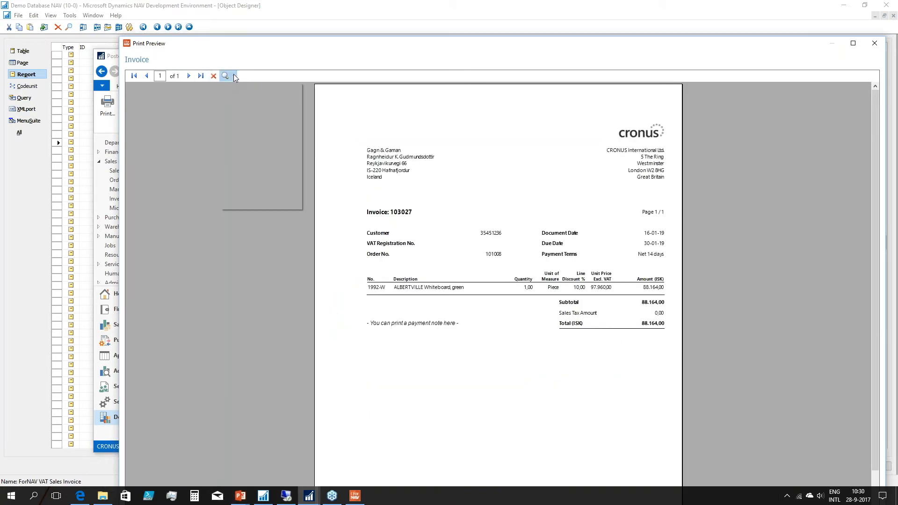
click(251, 135)
drag(645, 278, 121, 264)
drag(640, 263, 318, 267)
drag(603, 270, 355, 255)
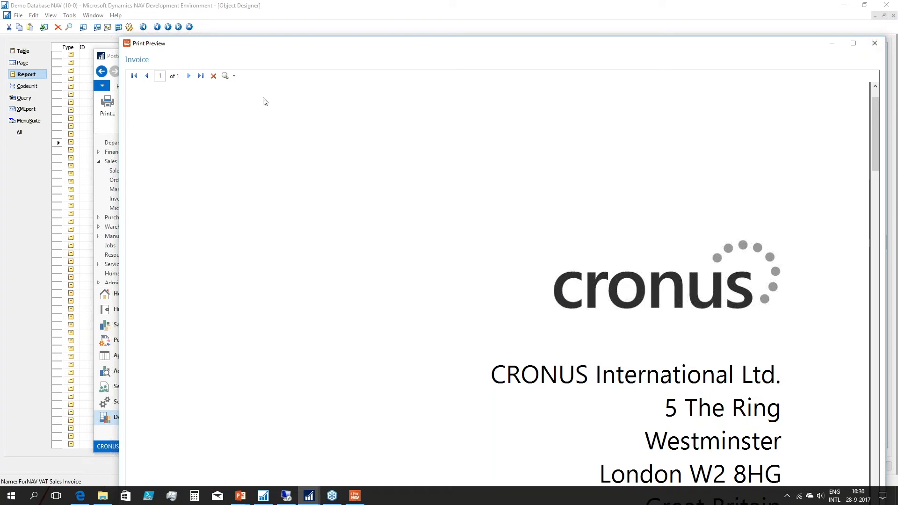
click(234, 77)
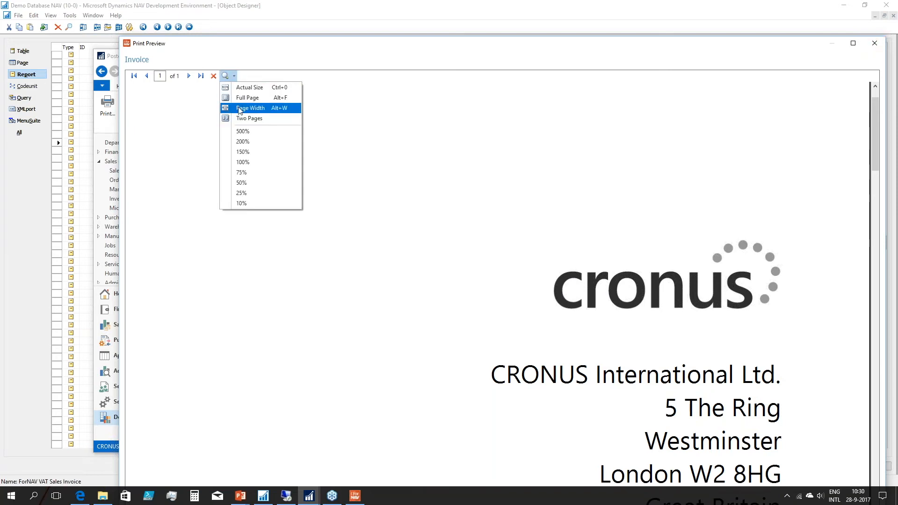
click(240, 113)
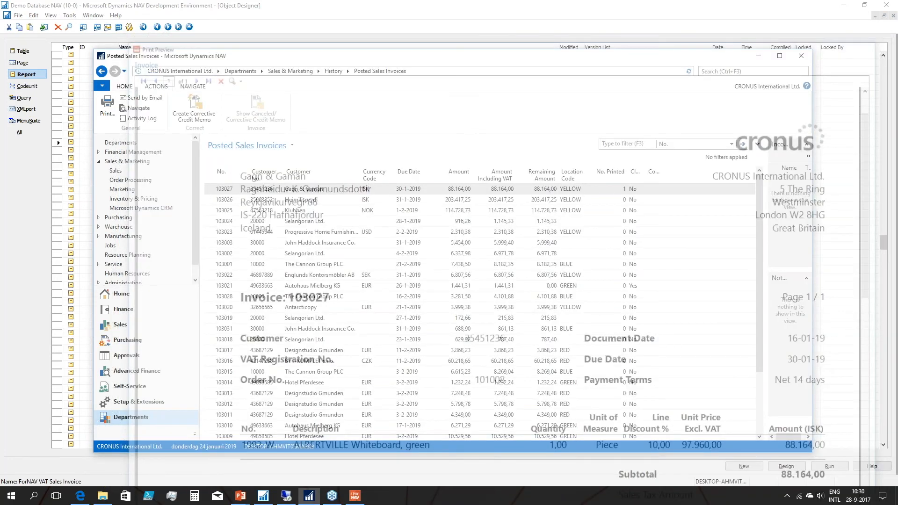
Search for "fornav set" and open the ForNAV Setup page.
click(737, 71)
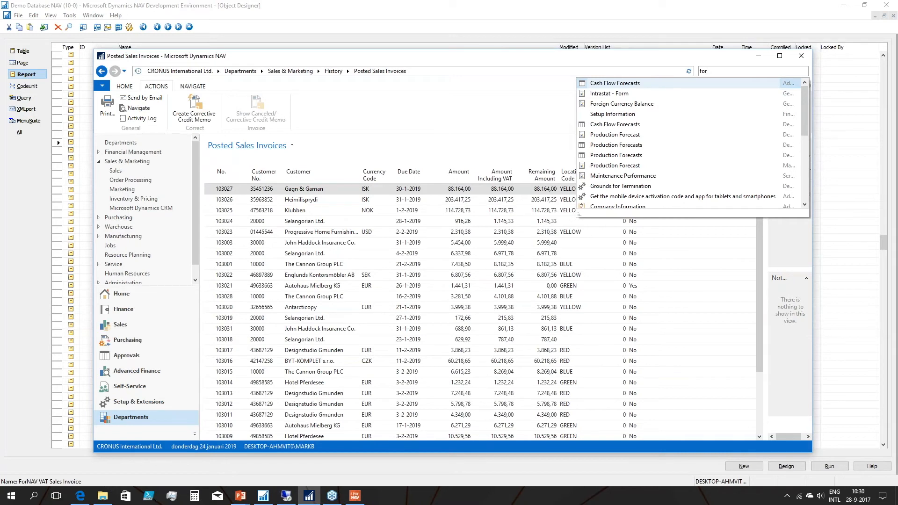
text(fornav ser)
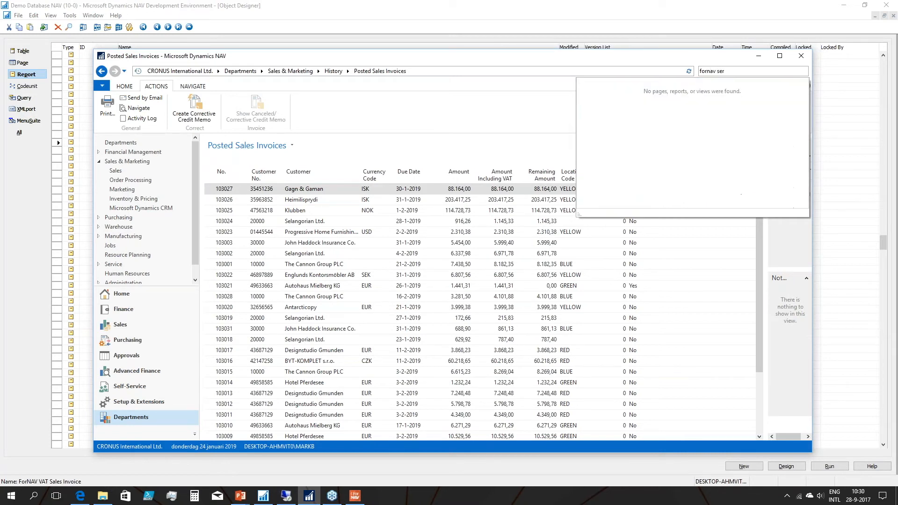
key(BackSpace)
text(t)
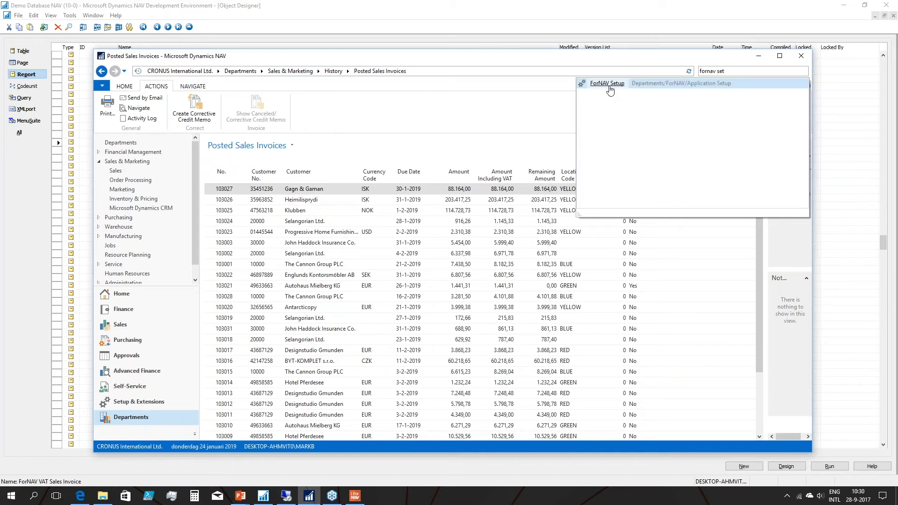
click(609, 90)
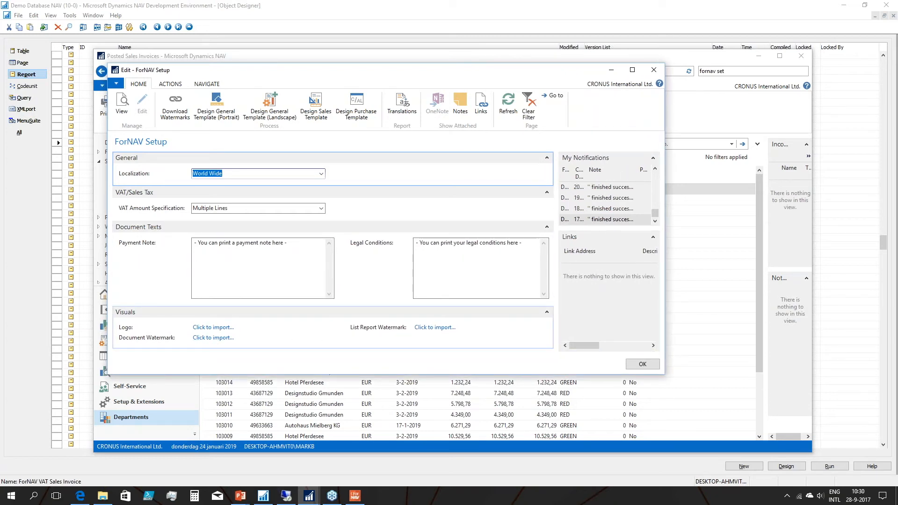
Import cronuslogo_new.pdf from the Watermarks folder as the logo in ForNAV Setup.
click(218, 327)
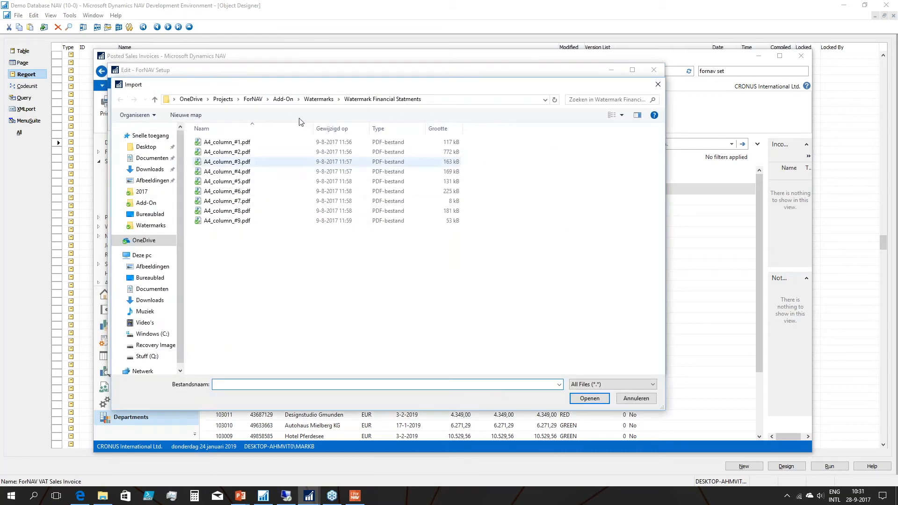
click(319, 99)
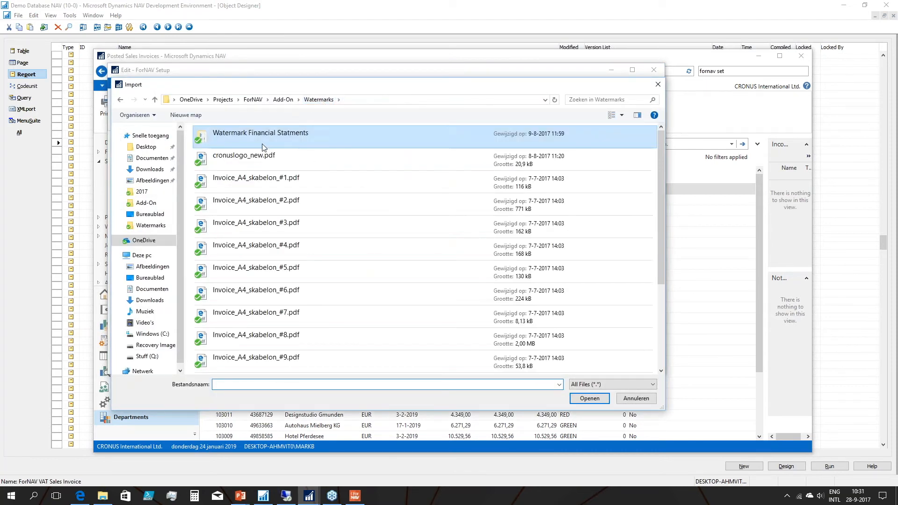
double_click(242, 157)
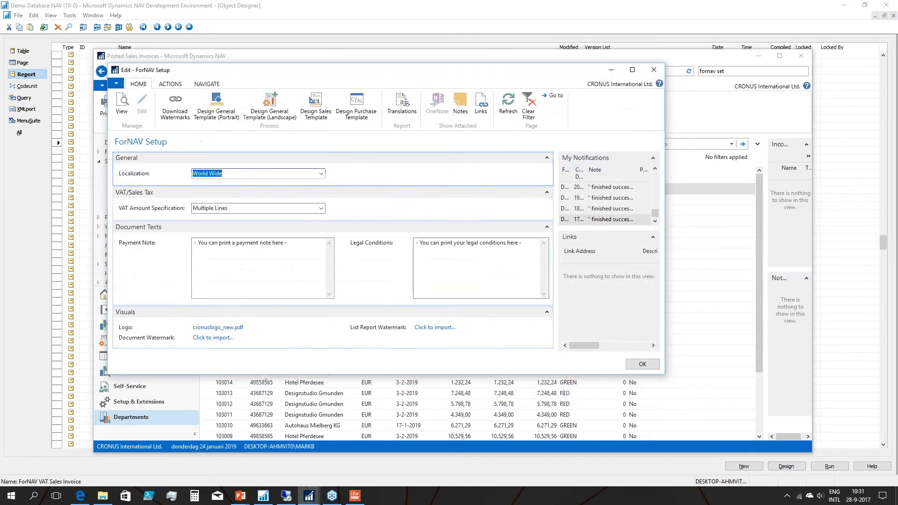
Import Invoice_A4_skabelon_#1.pdf as the document watermark and A4_column_#1.pdf from Watermark Financial Statments as the list report watermark.
click(212, 337)
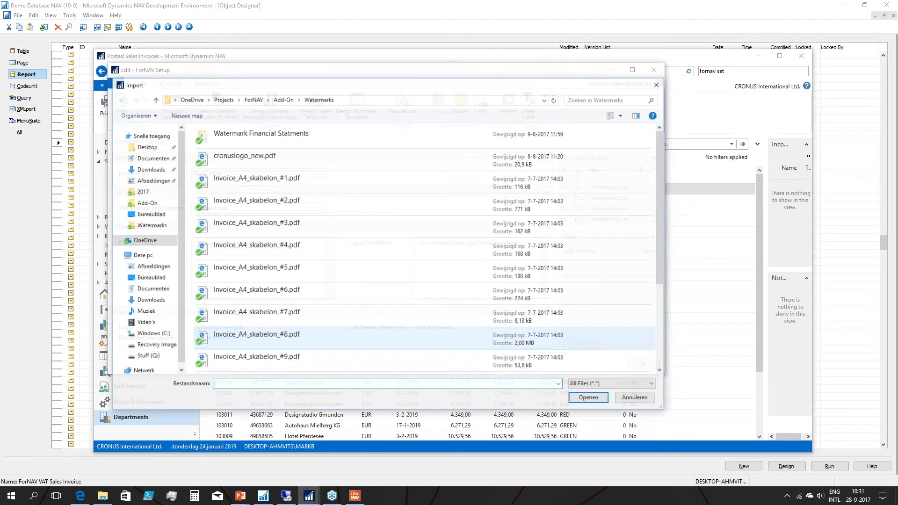
double_click(264, 182)
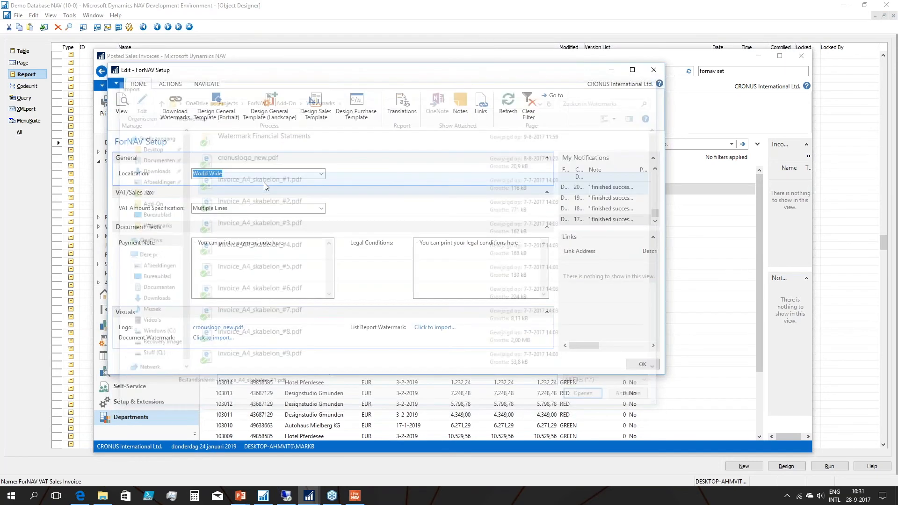
click(435, 327)
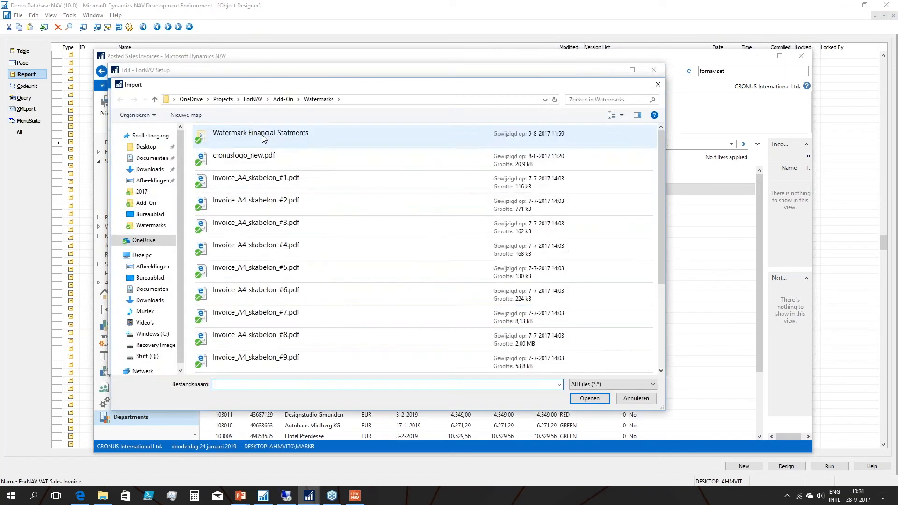
double_click(261, 135)
double_click(232, 145)
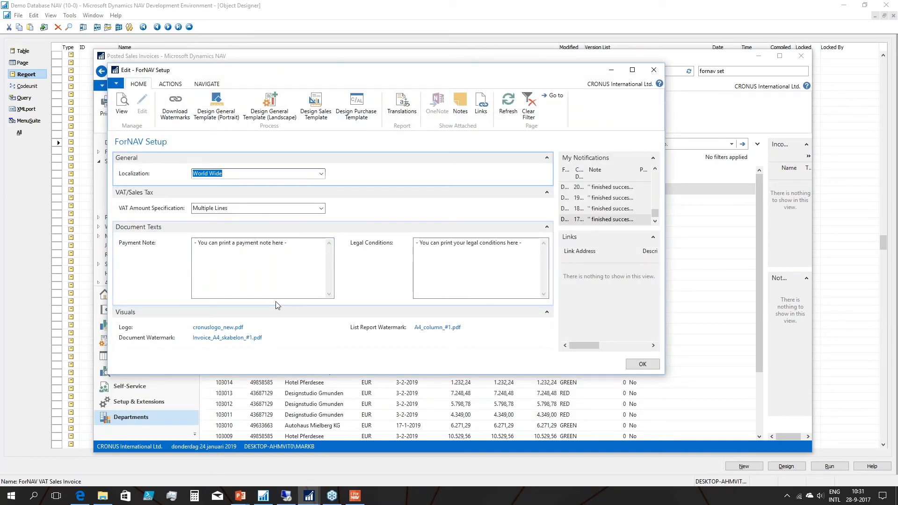
Open the imported document watermark to check its layout, and return to ForNAV Setup.
click(233, 338)
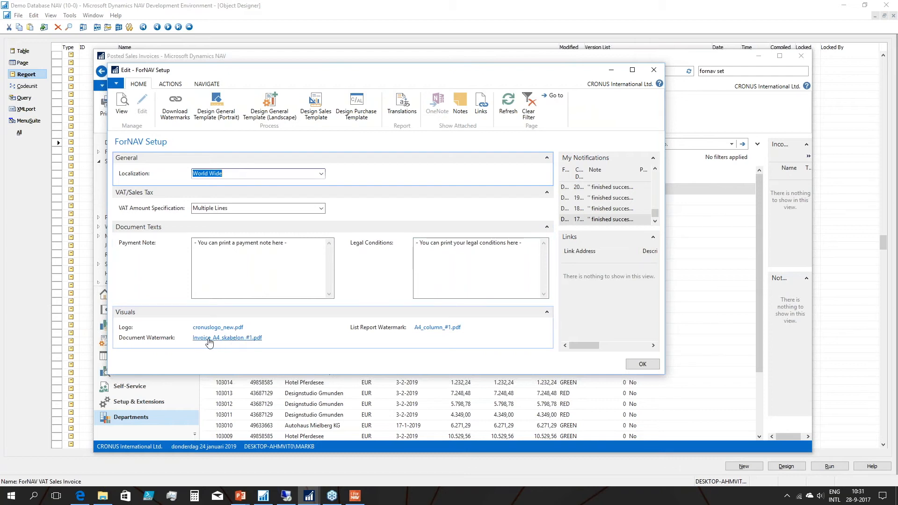
click(416, 254)
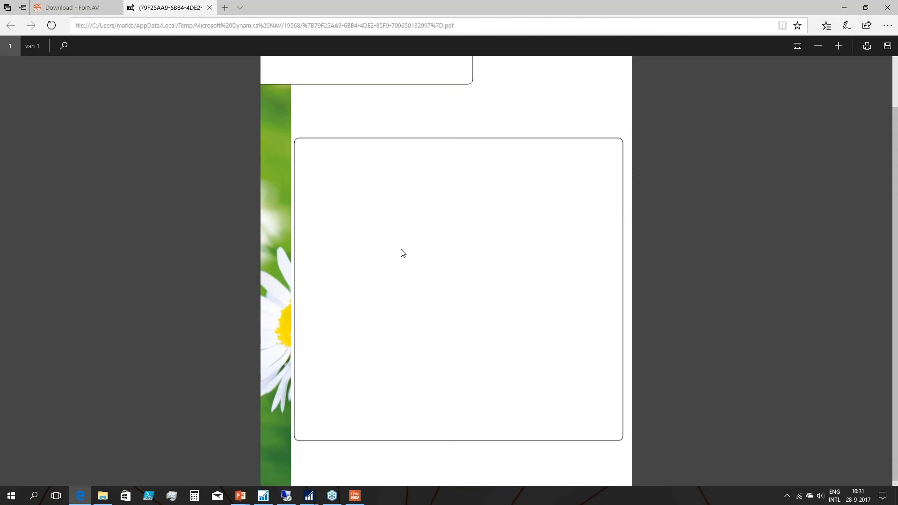
scroll(401, 252, up, 2)
click(209, 8)
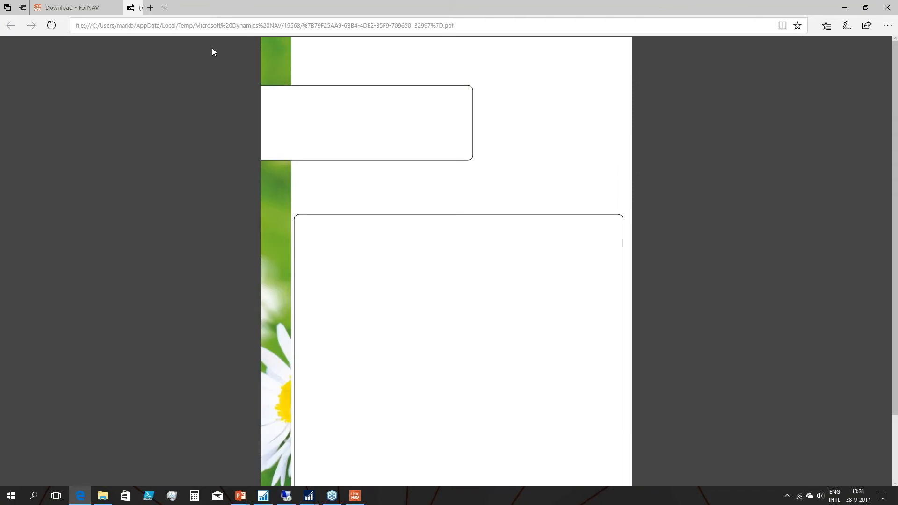
key(alt+Tab)
View the imported list report watermark, close it, and open the imported logo file for viewing.
click(435, 327)
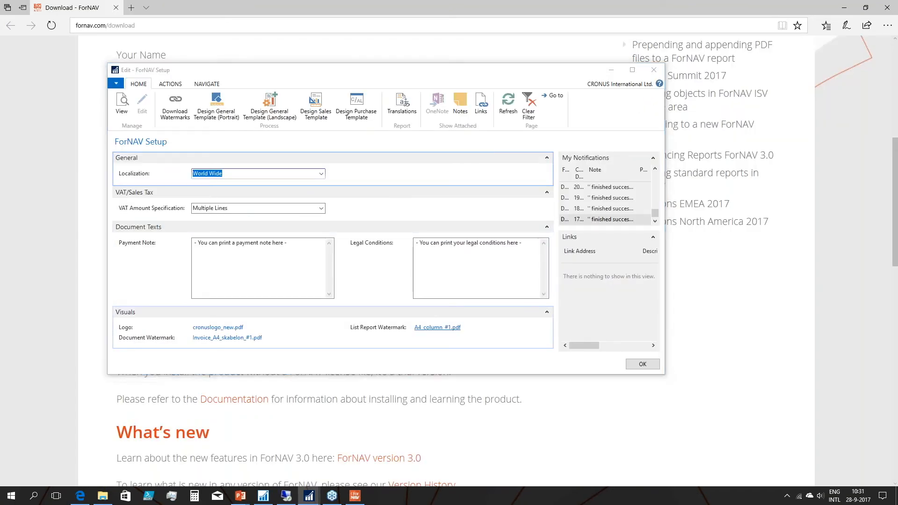
click(418, 256)
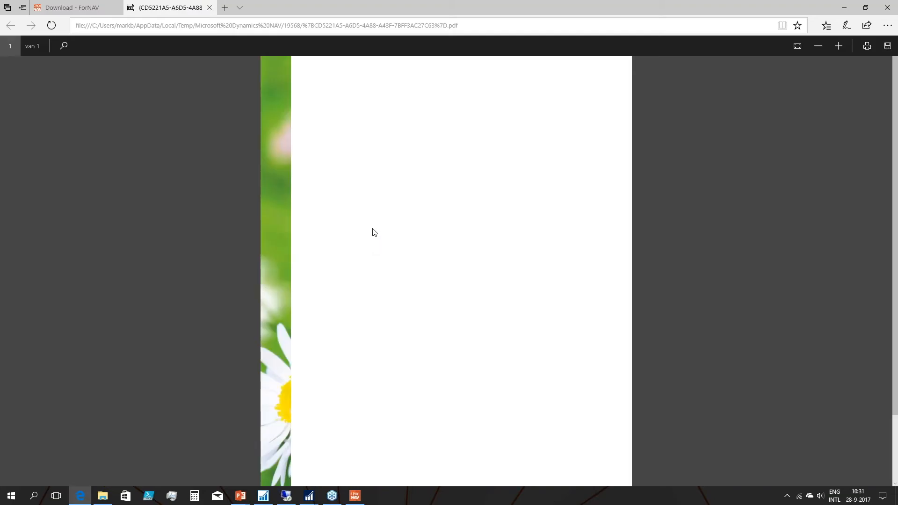
click(209, 7)
key(alt+Tab)
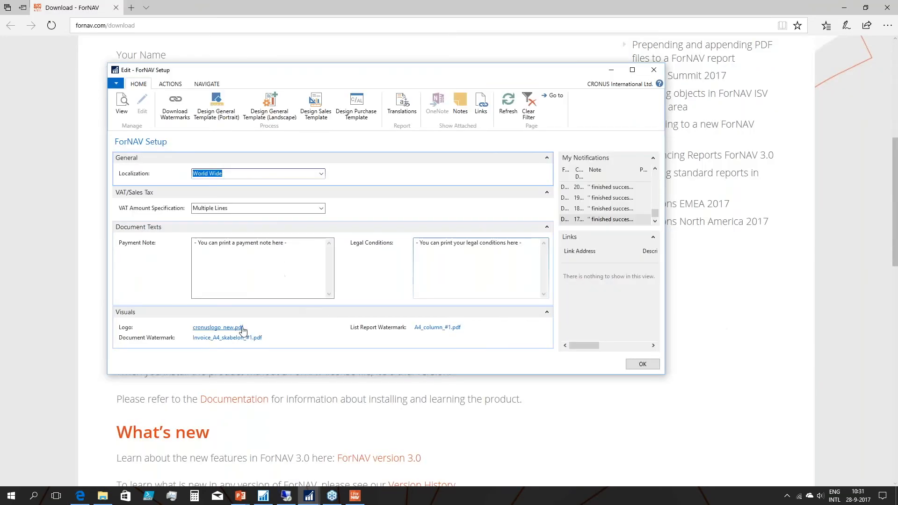
click(234, 328)
click(416, 256)
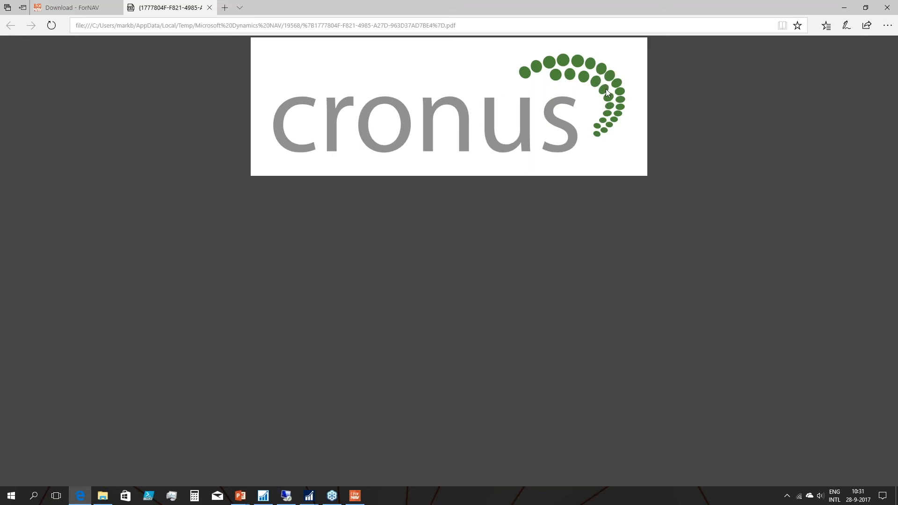
Enlarge the opened logo PDF to check its sharpness, close it, and confirm the ForNAV Setup window.
scroll(605, 88, up, 5)
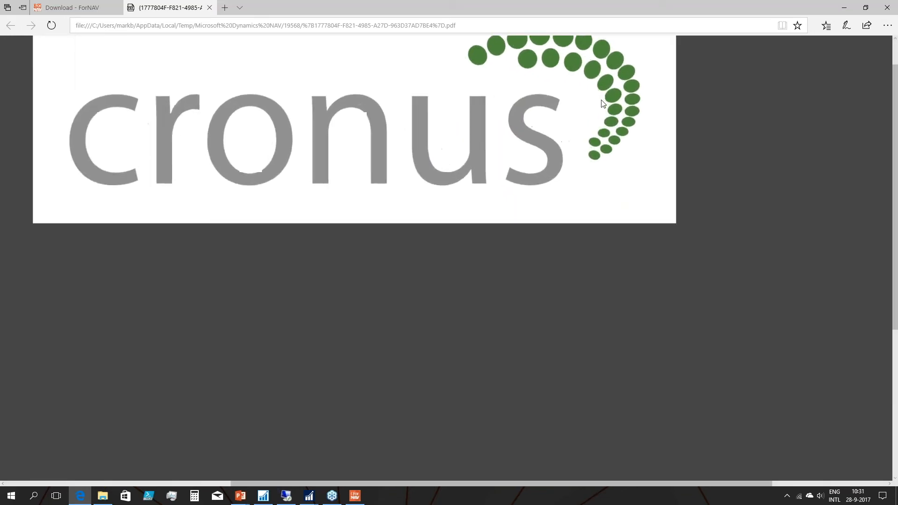
scroll(603, 103, up, 5)
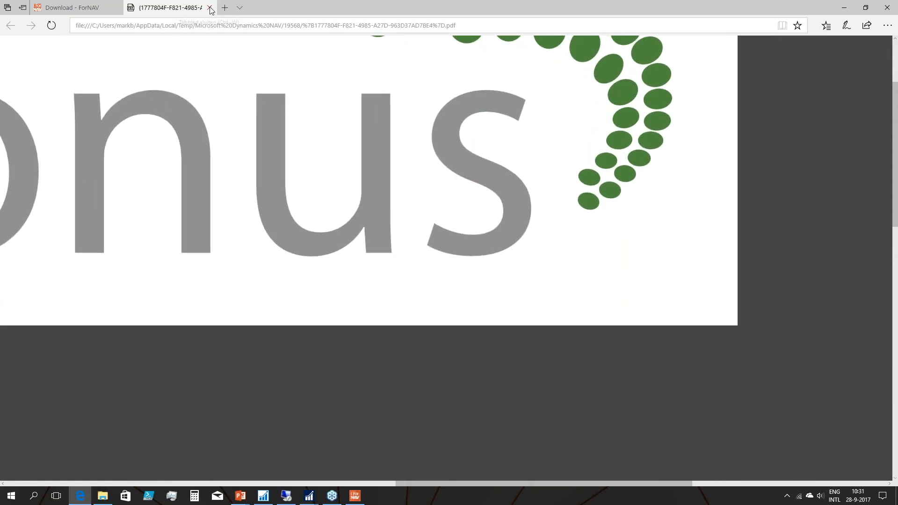
key(ctrl+w)
key(alt+Tab)
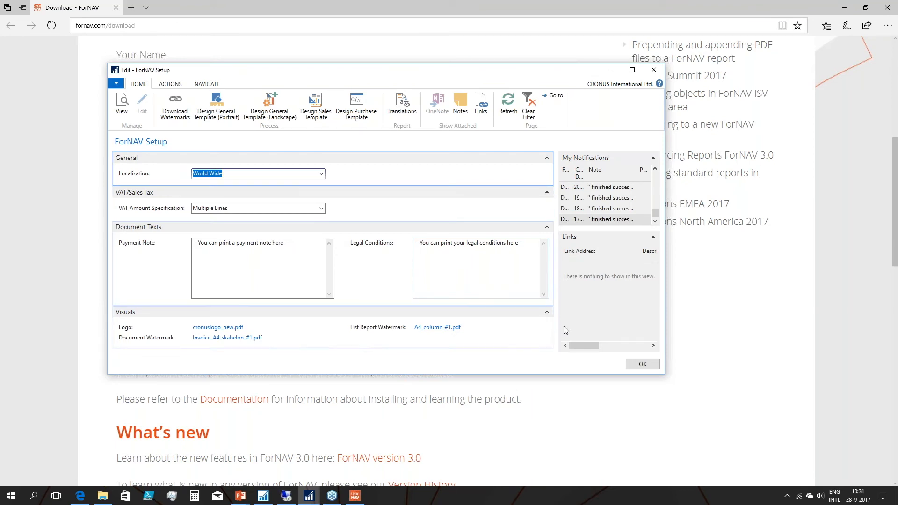
click(642, 366)
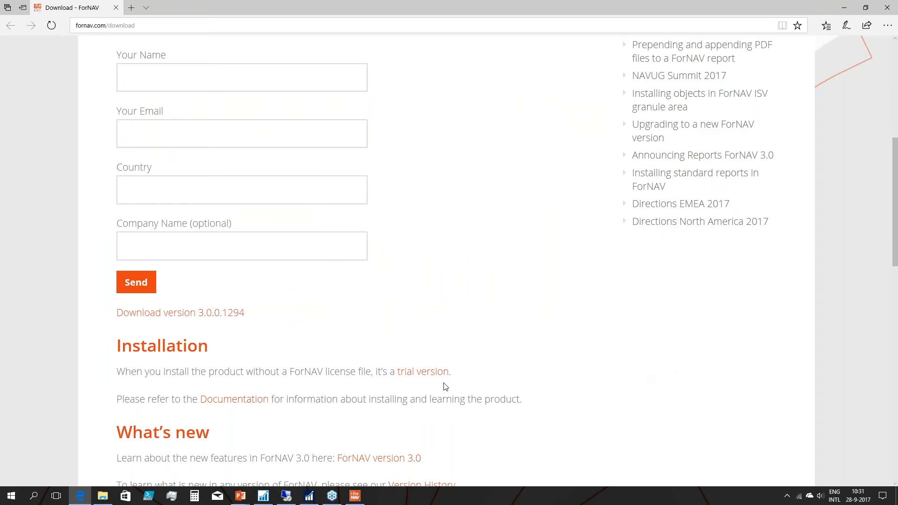
Return to Posted Sales Invoices in Dynamics NAV and preview the Invoice report for the selected Gagn & Gaman entry.
key(alt+Tab)
click(107, 105)
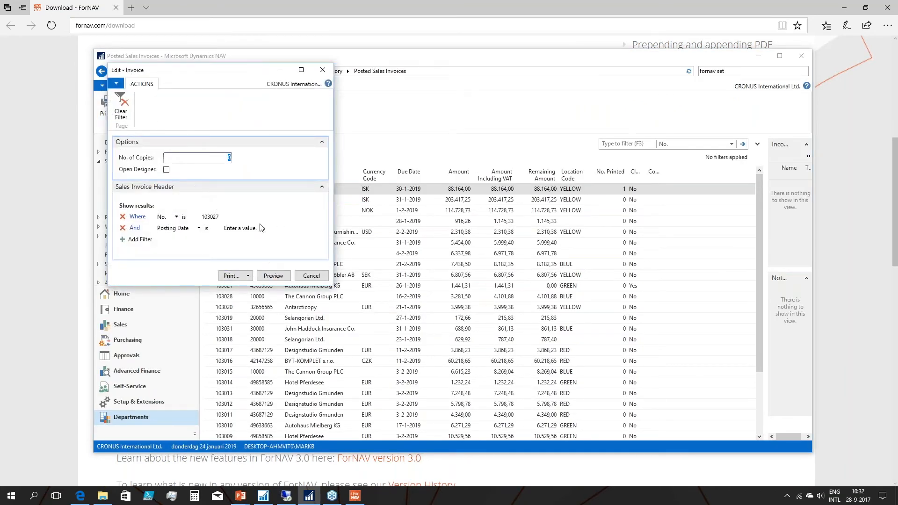
click(278, 277)
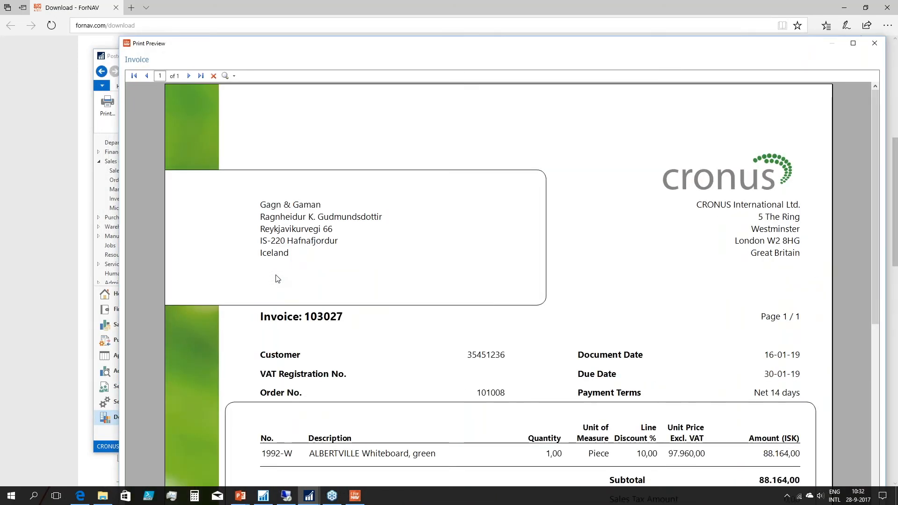
Examine the invoice preview from the logo and watermark to the payment note and legal conditions, and close it.
scroll(278, 279, down, 4)
scroll(342, 280, down, 2)
scroll(343, 280, up, 3)
scroll(343, 279, down, 2)
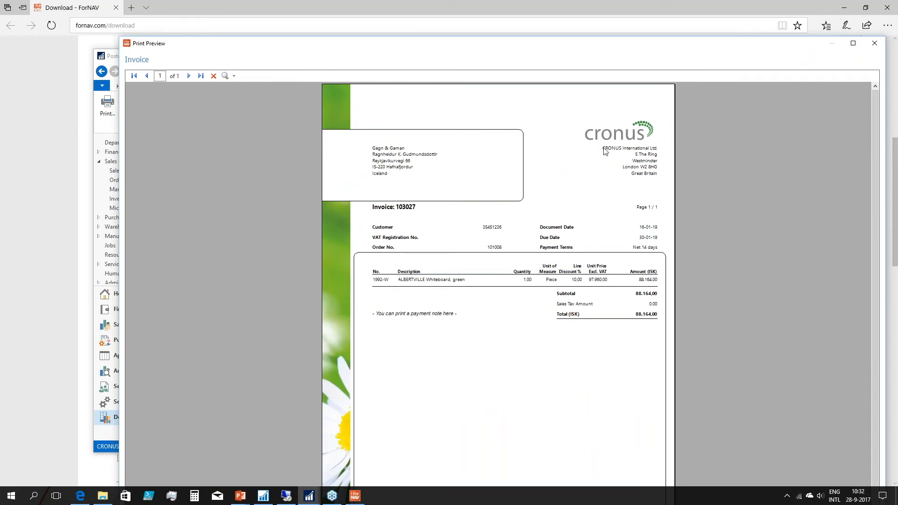
scroll(468, 320, down, 1)
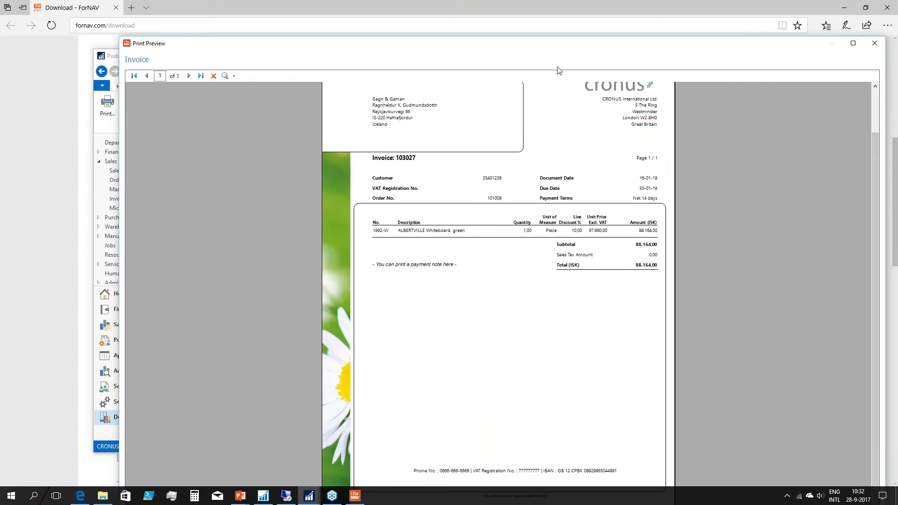
drag(537, 37, 501, 10)
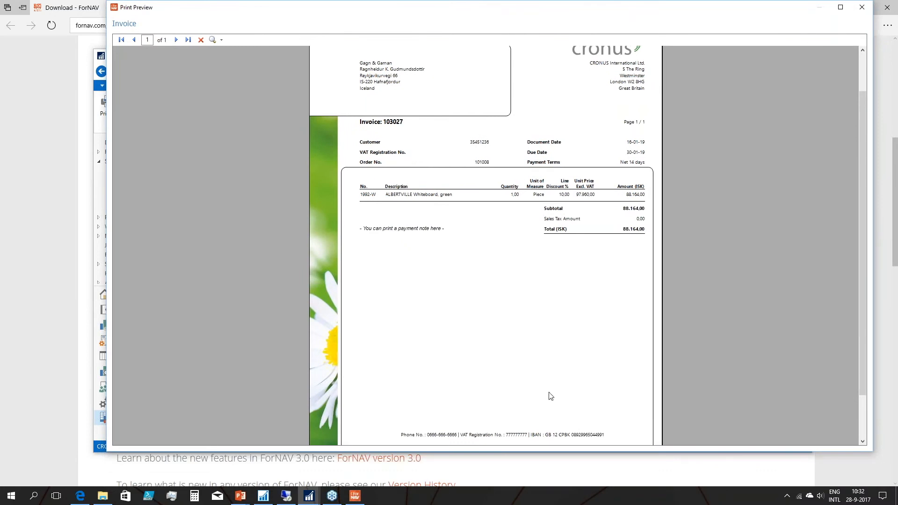
scroll(550, 396, down, 2)
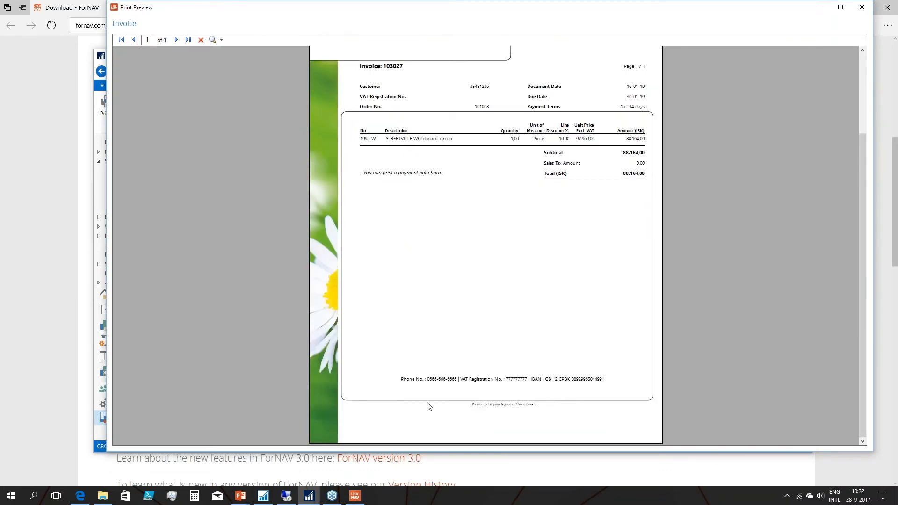
scroll(484, 399, up, 4)
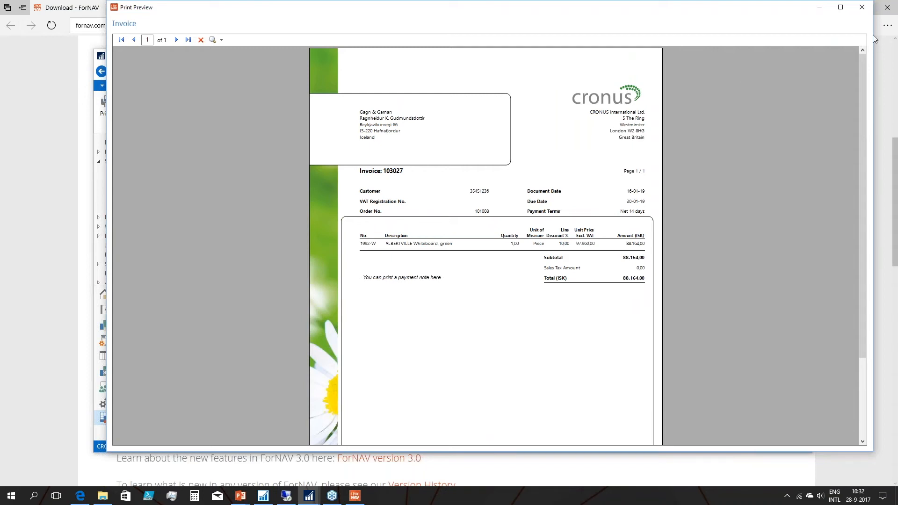
click(862, 7)
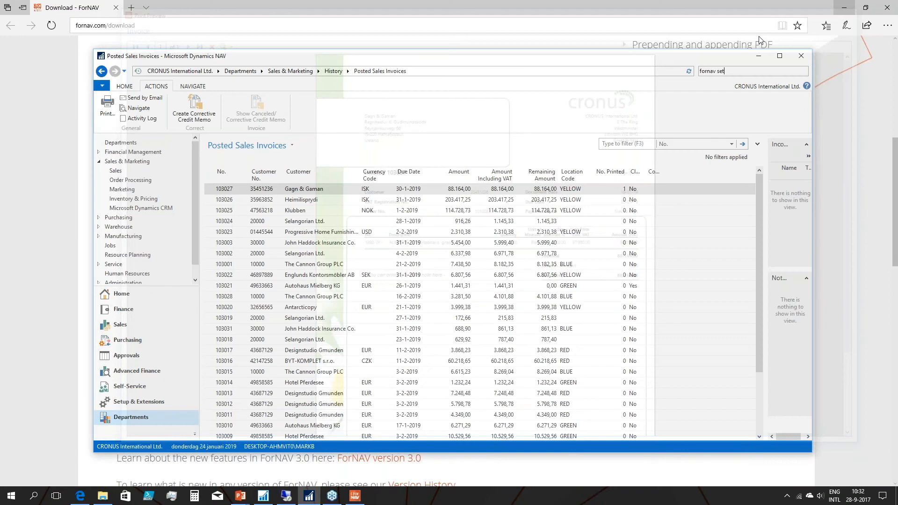
Search for "fornav", preview the ForNAV Customer Top 10 List report to check its logo and watermark, and close the preview.
key(BackSpace)
key(BackSpace)
key(BackSpace)
key(BackSpace)
key(BackSpace)
key(BackSpace)
key(BackSpace)
key(BackSpace)
key(BackSpace)
key(BackSpace)
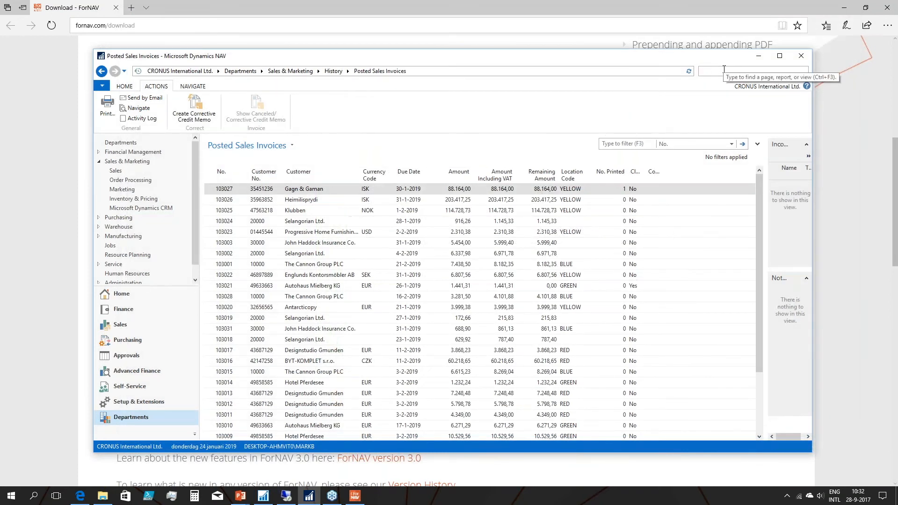
text(for)
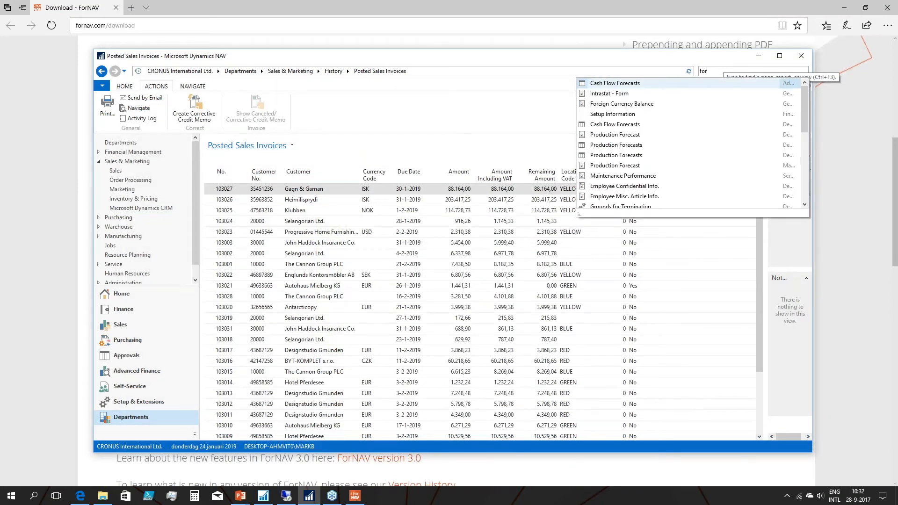
text(nav se)
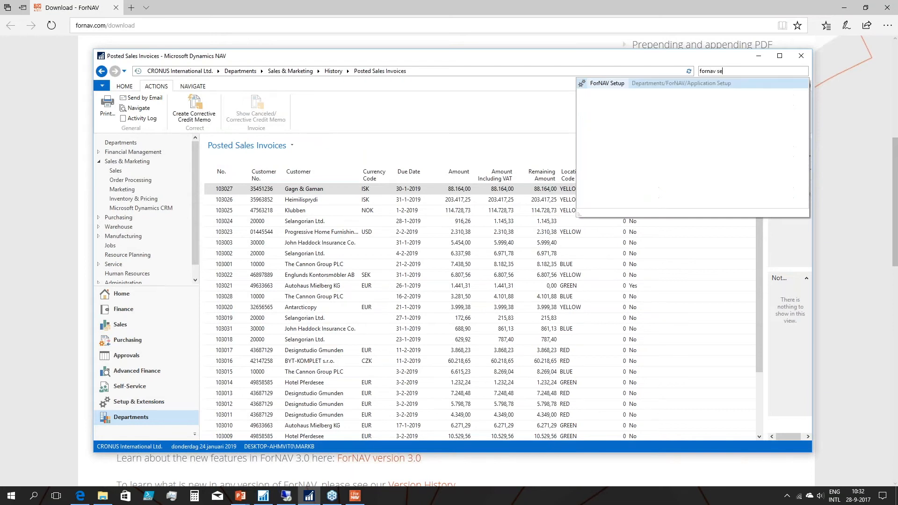
click(604, 84)
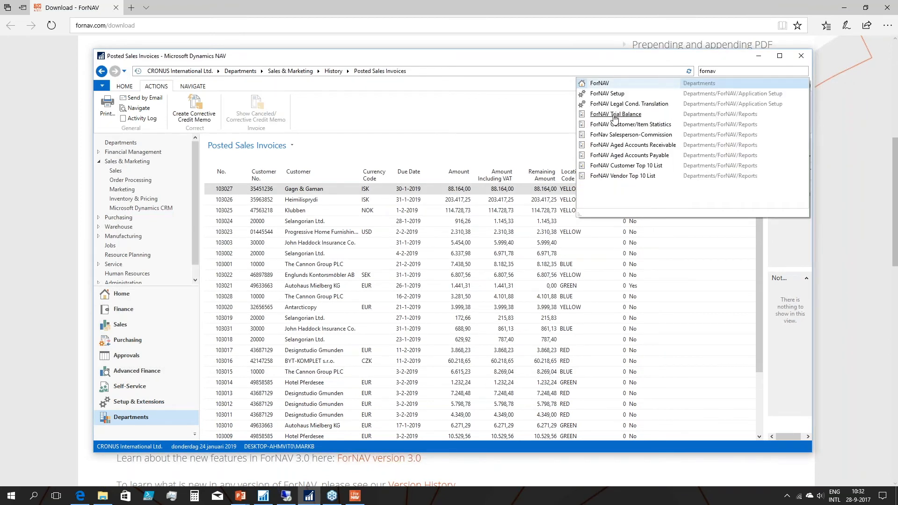
click(617, 166)
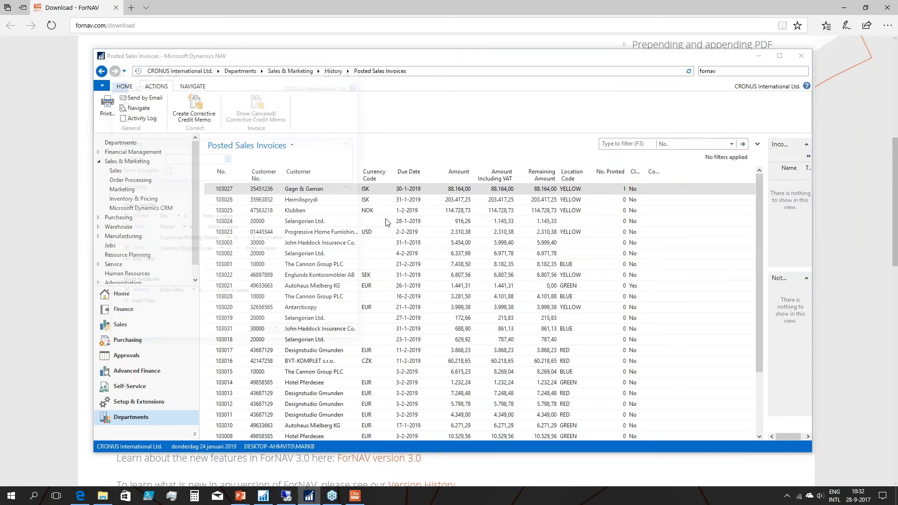
click(303, 334)
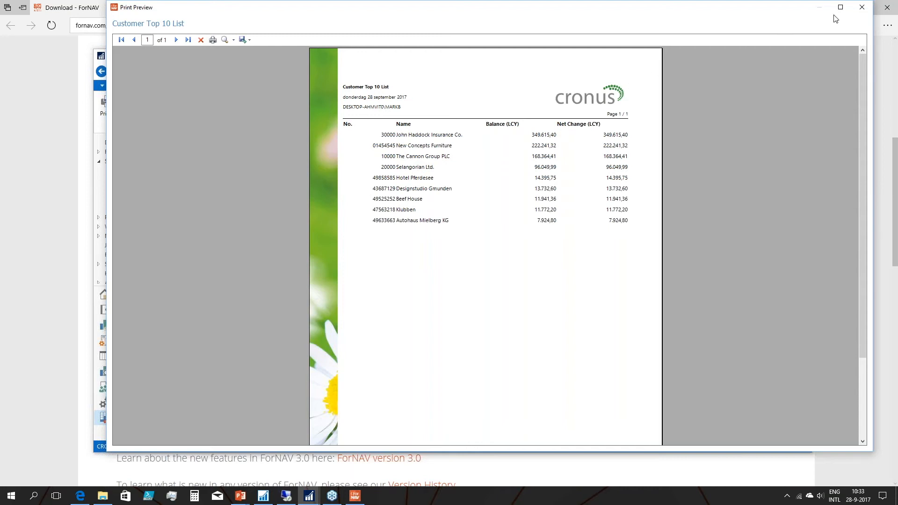
click(863, 8)
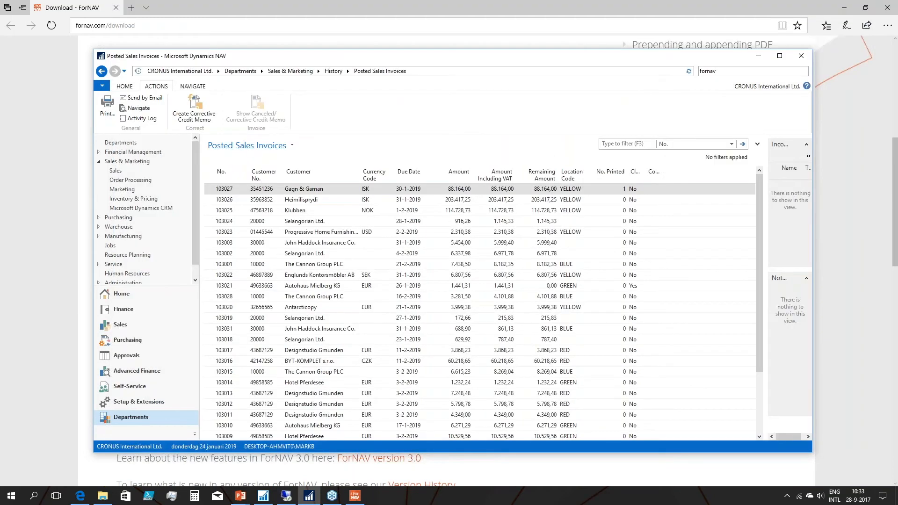
Switch to the PowerPoint slide show, open the knowledge base article linked on the Installation (II) slide, and read through its installation and setup instructions.
click(238, 497)
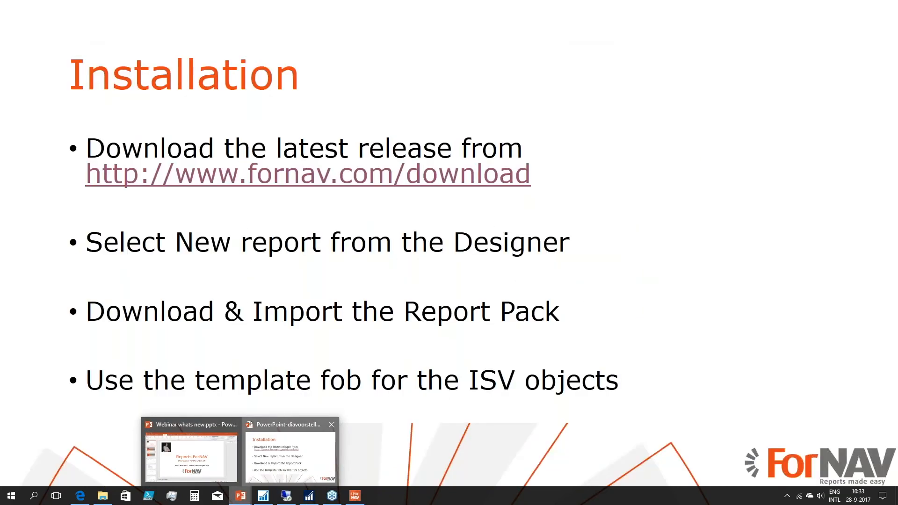
click(277, 471)
click(277, 471)
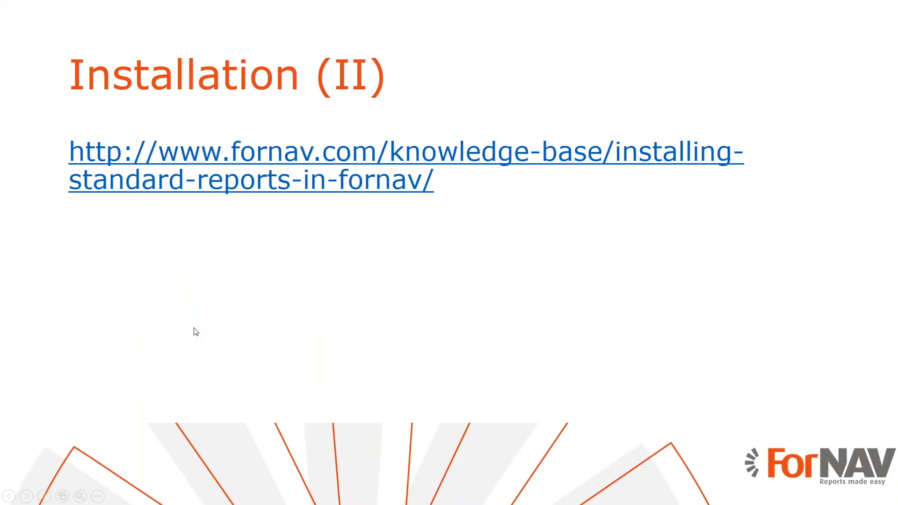
click(227, 188)
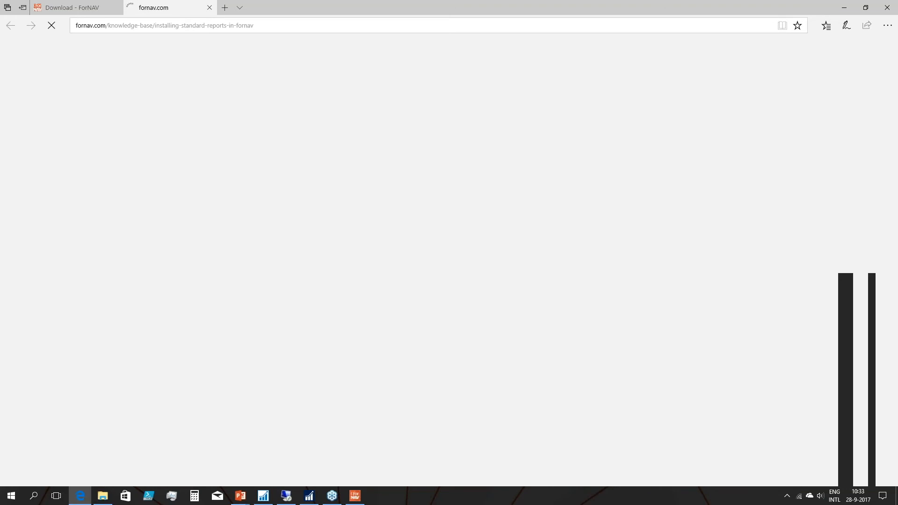
scroll(523, 346, down, 1)
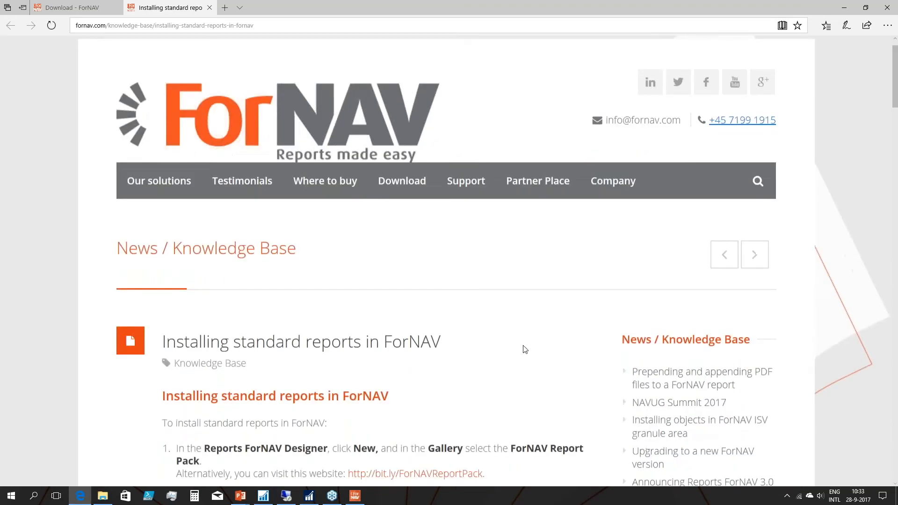
scroll(525, 349, down, 15)
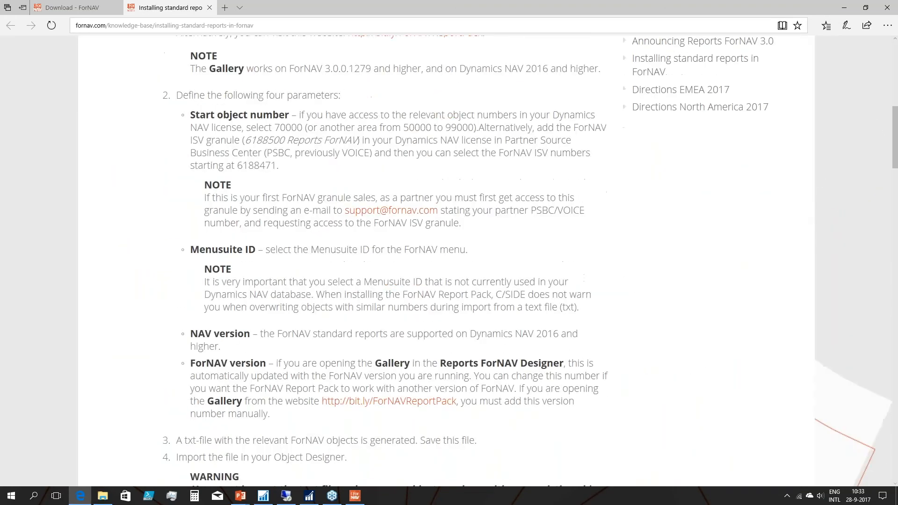
scroll(446, 261, down, 1)
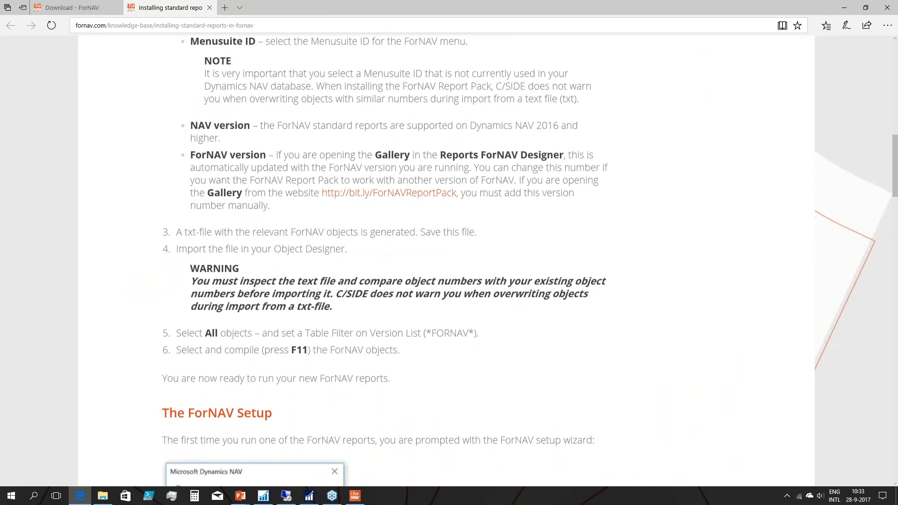
scroll(446, 261, down, 5)
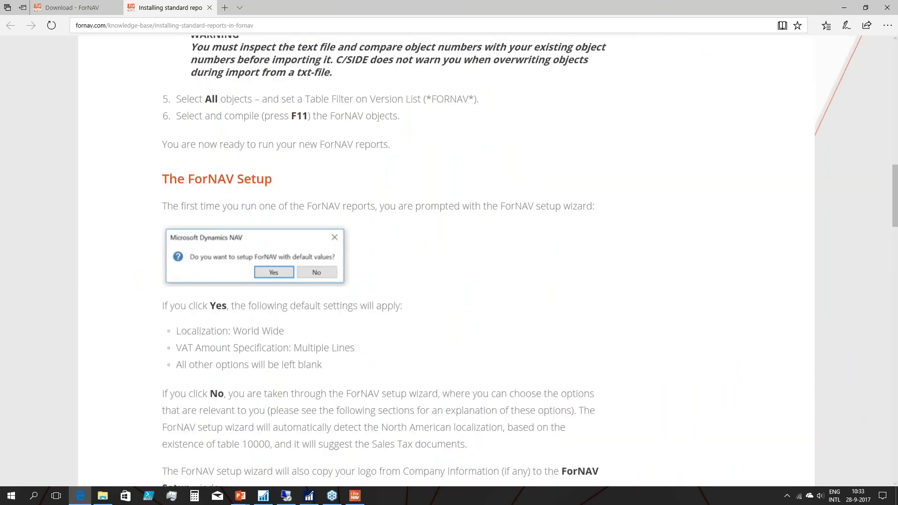
scroll(447, 261, down, 19)
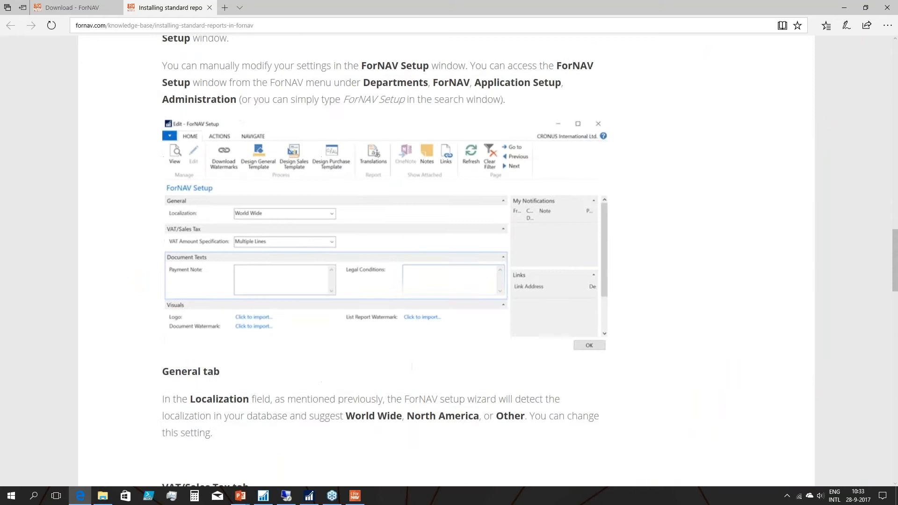
scroll(446, 261, down, 7)
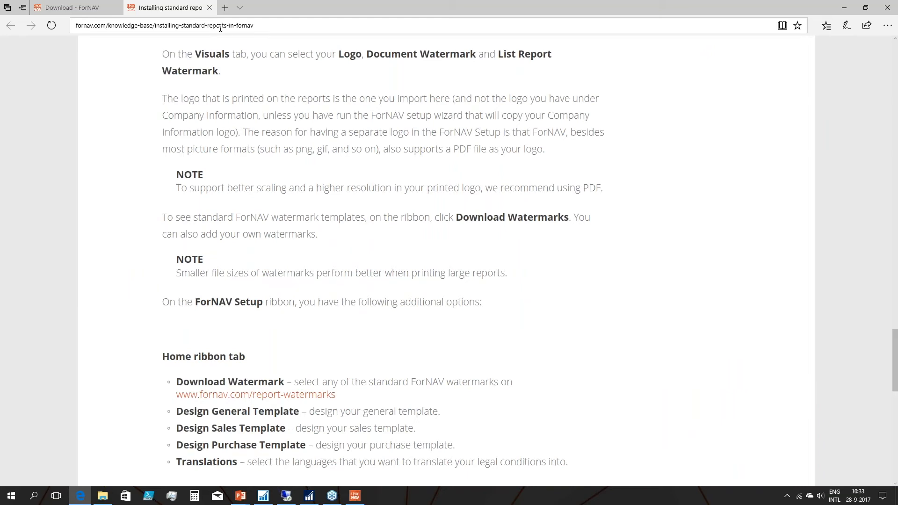
Close the knowledge base article and advance the PowerPoint slide show to the Installation (III) slide.
click(209, 8)
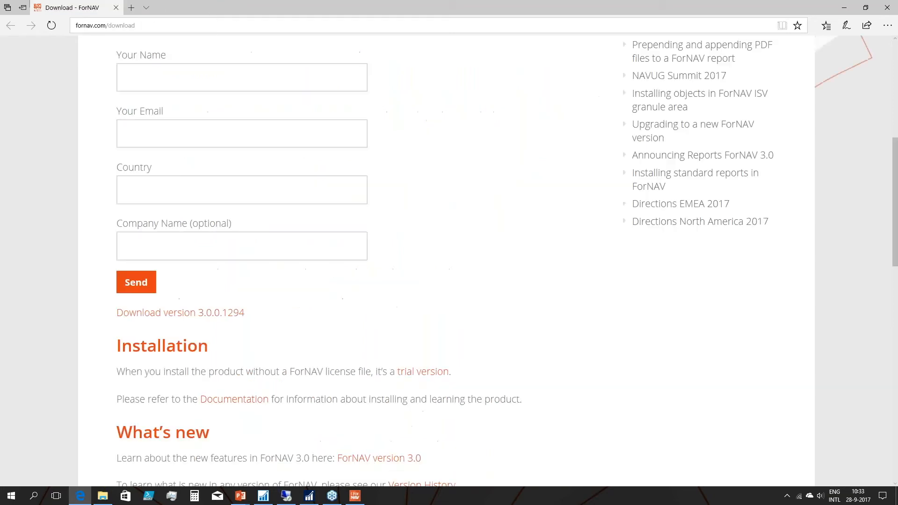
key(alt+Tab)
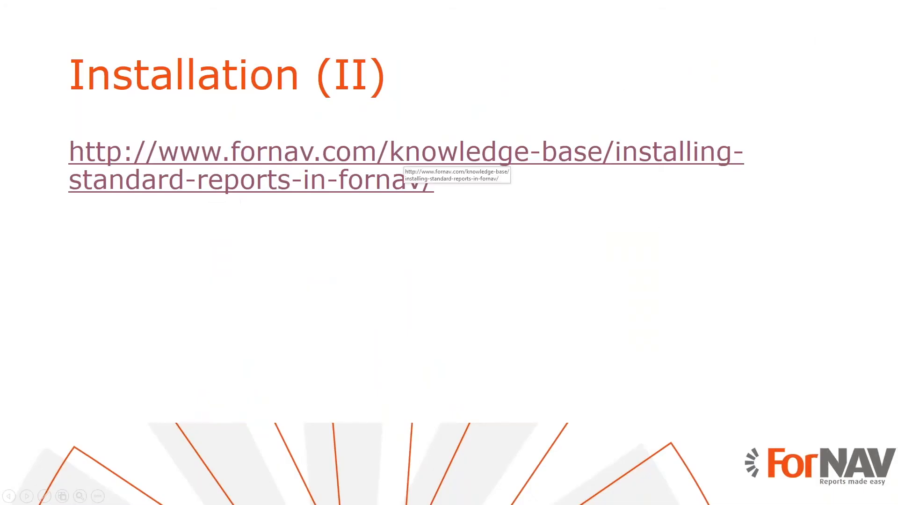
key(Right)
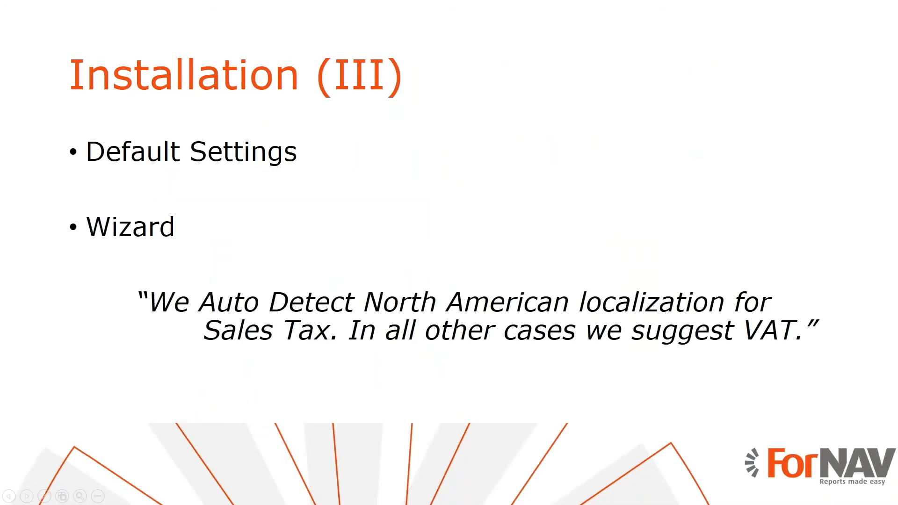
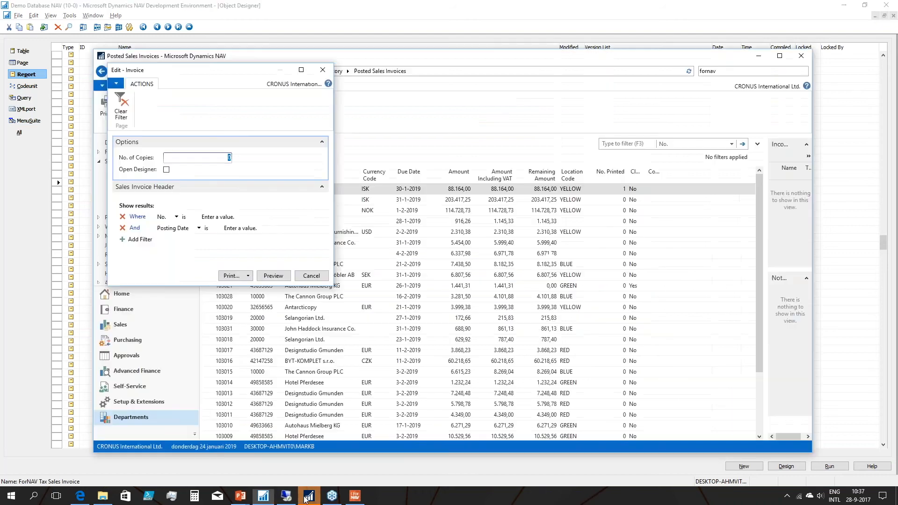
Preview the posted sales Invoice report, examine the tax totals, payment note and footer on its first two pages, and close the preview.
click(275, 276)
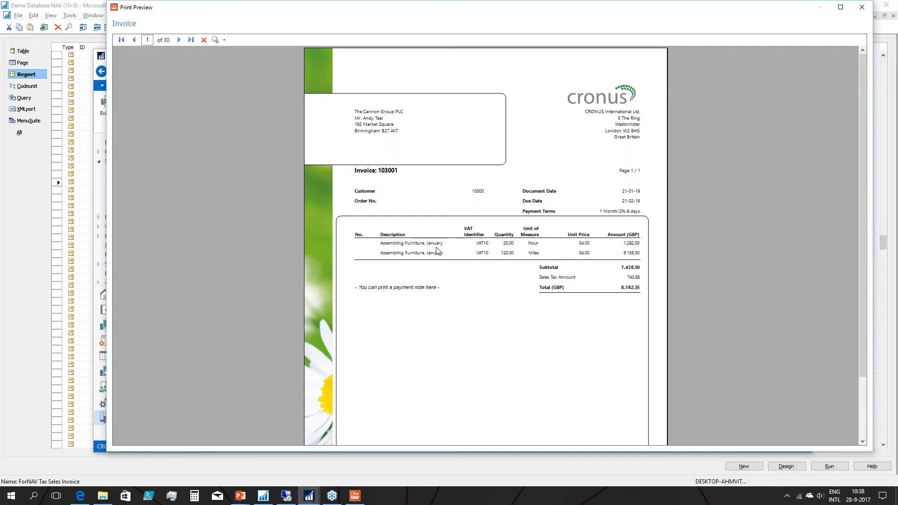
scroll(467, 277, down, 1)
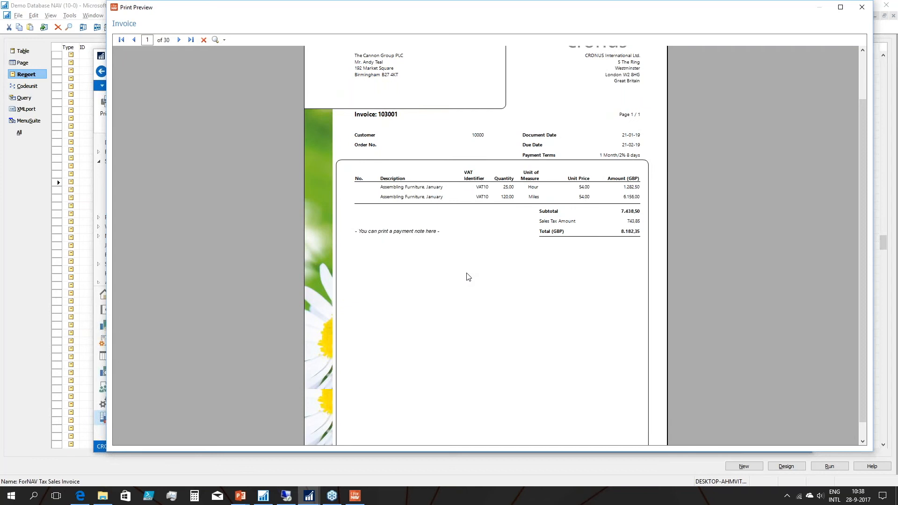
scroll(468, 277, down, 3)
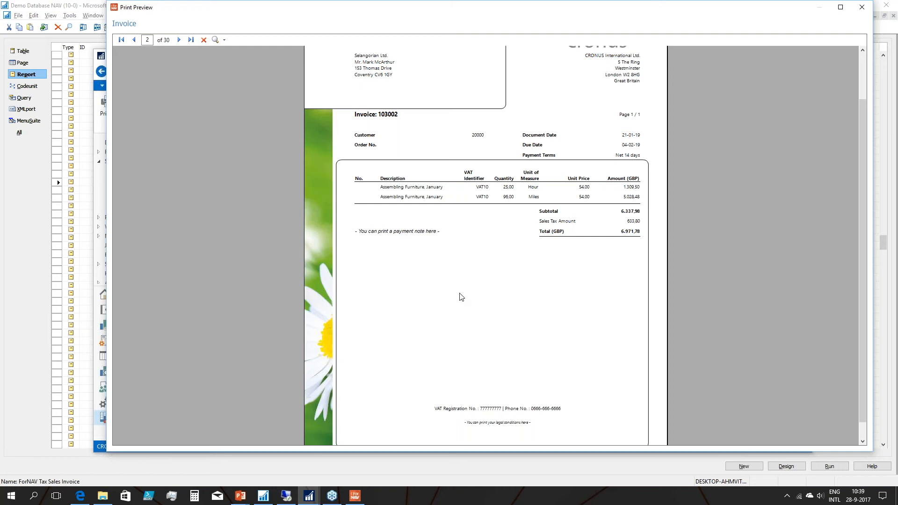
key(Escape)
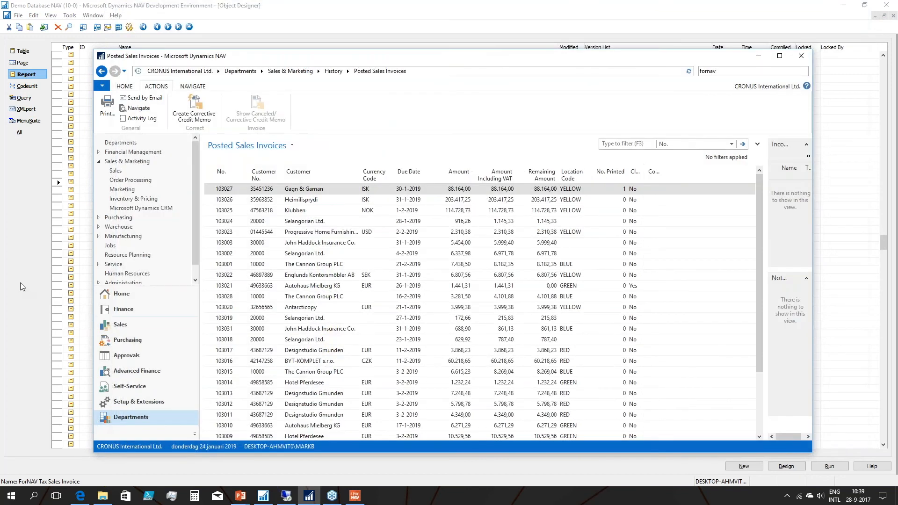
Switch to the PowerPoint slide show and advance the Documents slide to the point "Enhance without writing C/AL Code".
click(21, 283)
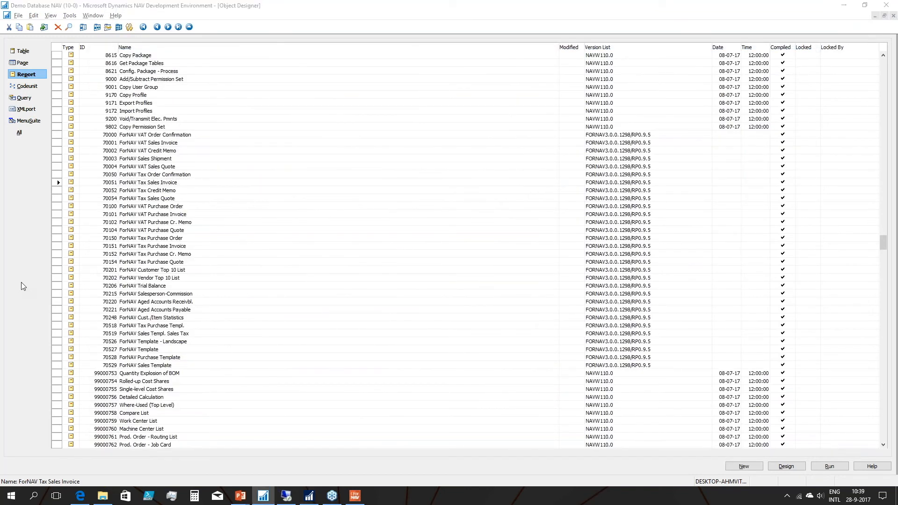
key(alt+Tab)
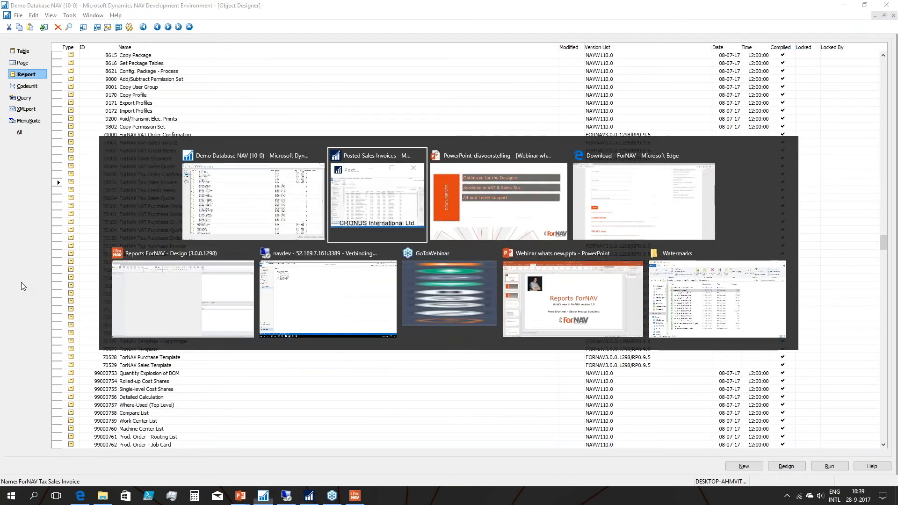
key(alt+Tab)
key(alt+Tab)
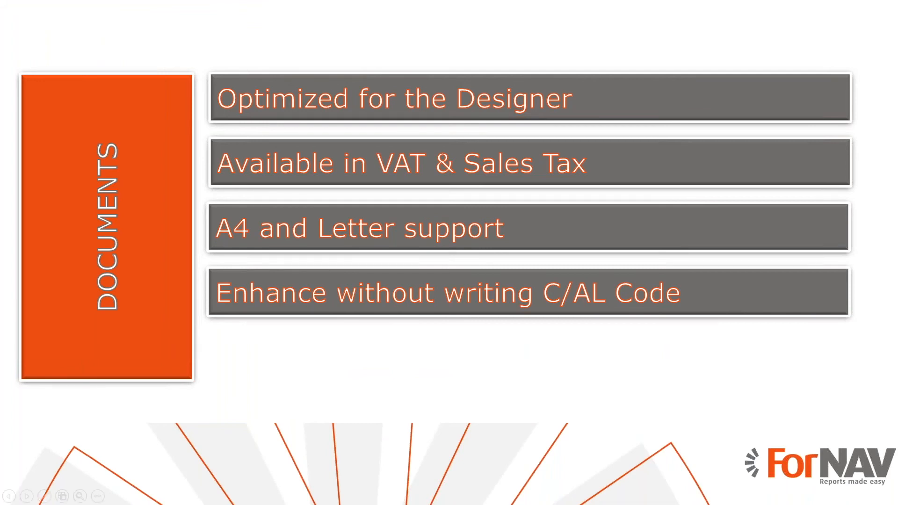
Switch to the Dynamics NAV client, search for "fornav" and open ForNAV Setup.
key(alt+Tab)
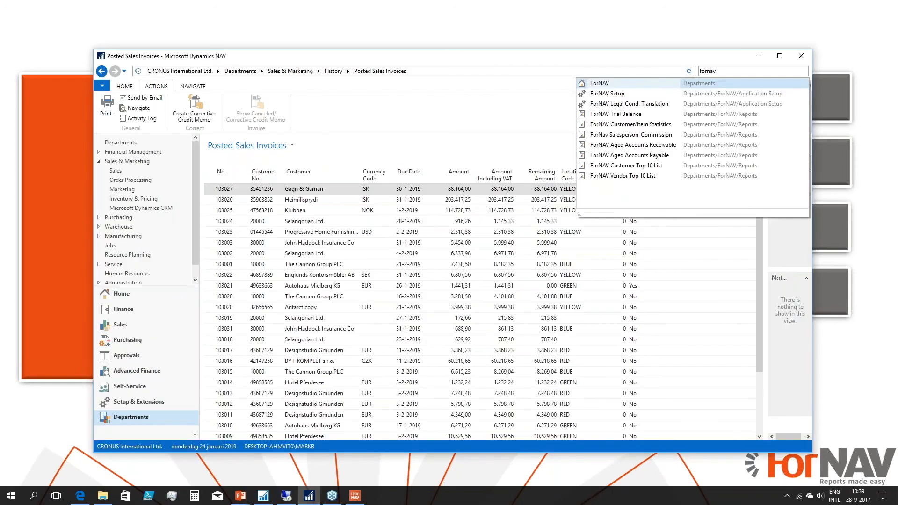
click(607, 94)
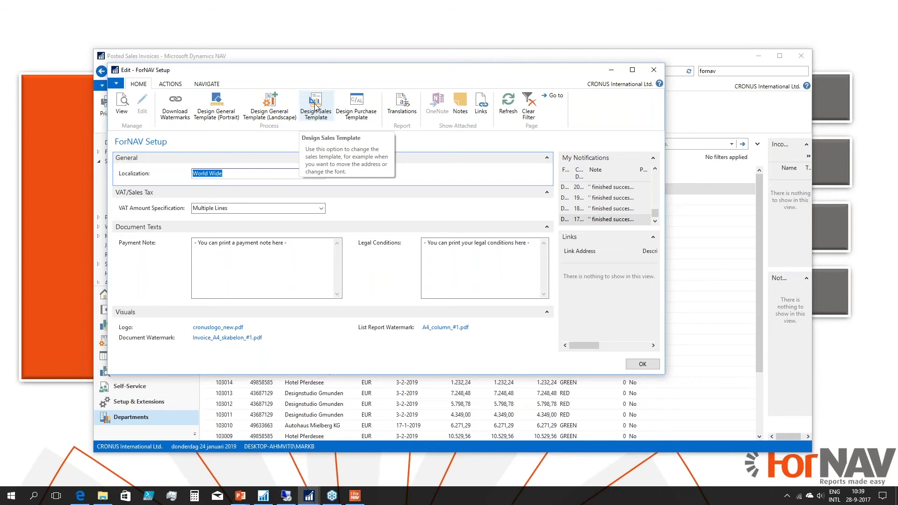
Switch to the Development Environment, open report 70001 ForNAV VAT Sales Invoice in design mode, and examine its dataset items.
key(alt+Tab)
key(alt+Tab)
key(alt+Tab)
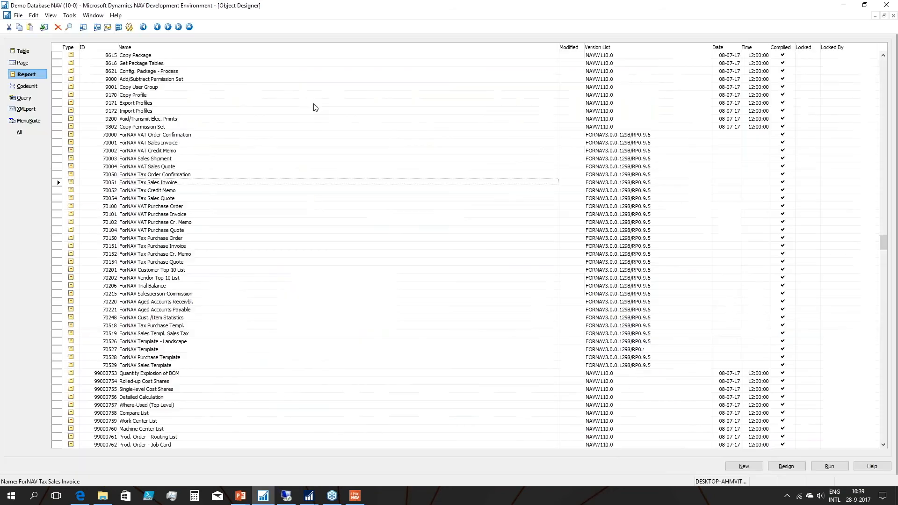
click(171, 143)
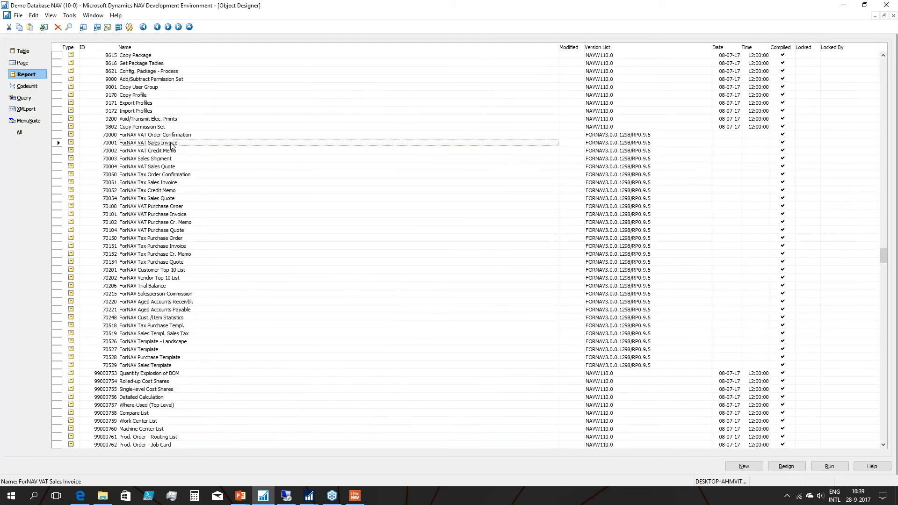
key(alt+d)
click(62, 49)
key(ctrl+a)
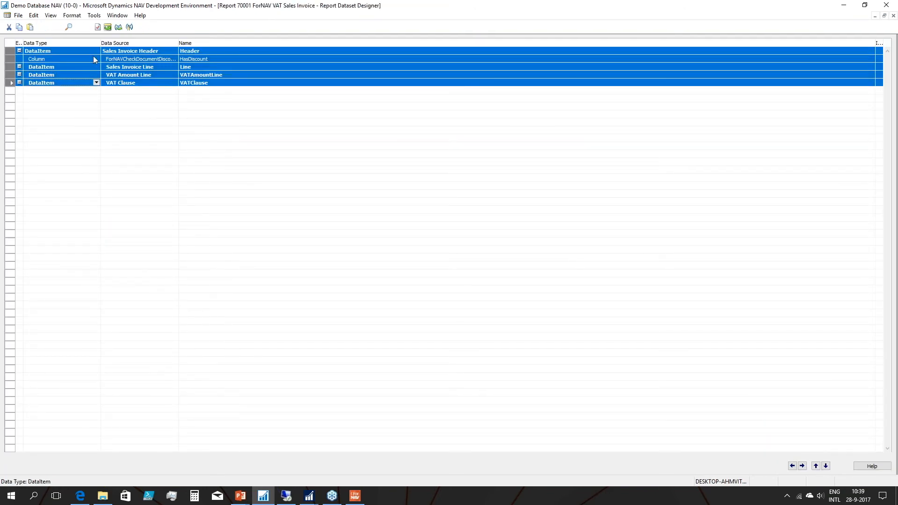
Examine the C/AL global variables of the ForNAV VAT Sales Invoice report, and close the report design.
click(73, 51)
click(50, 15)
click(73, 168)
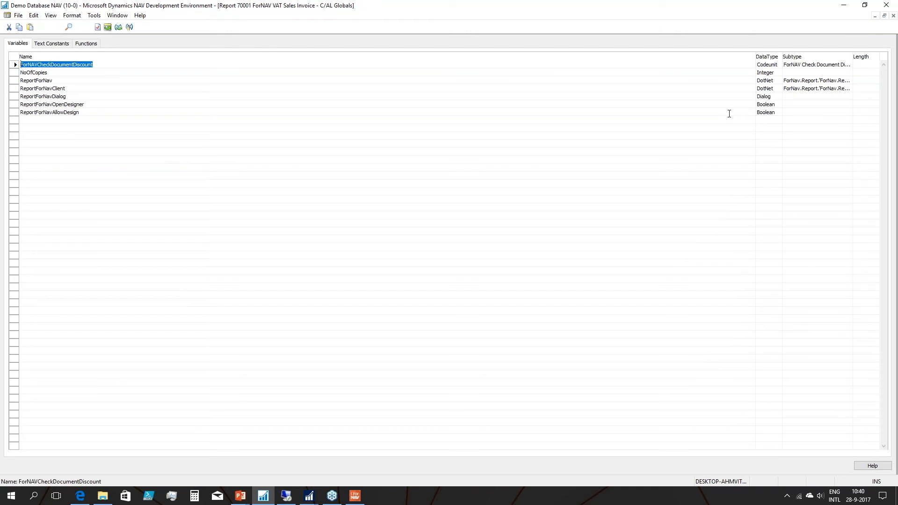
key(Escape)
key(Escape)
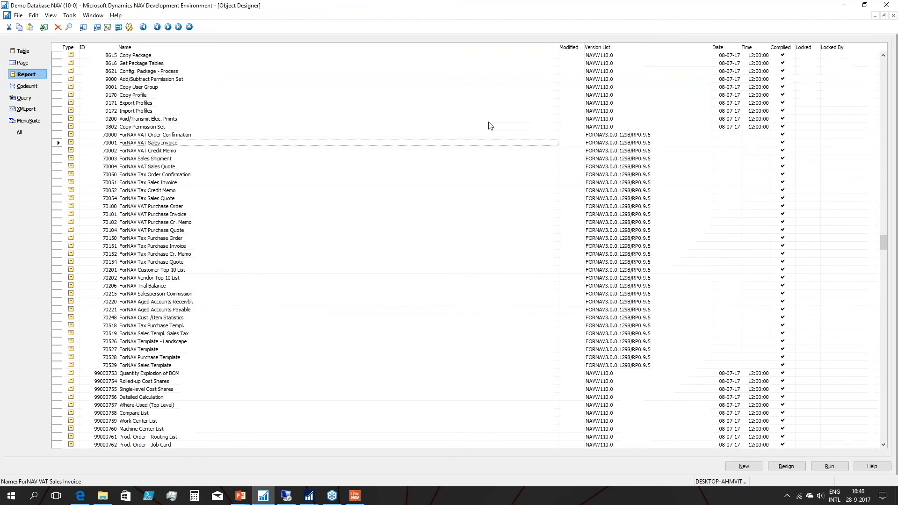
Return to ForNAV Setup and open the ForNAV Sales Template in the Reports ForNAV designer.
key(alt+Tab)
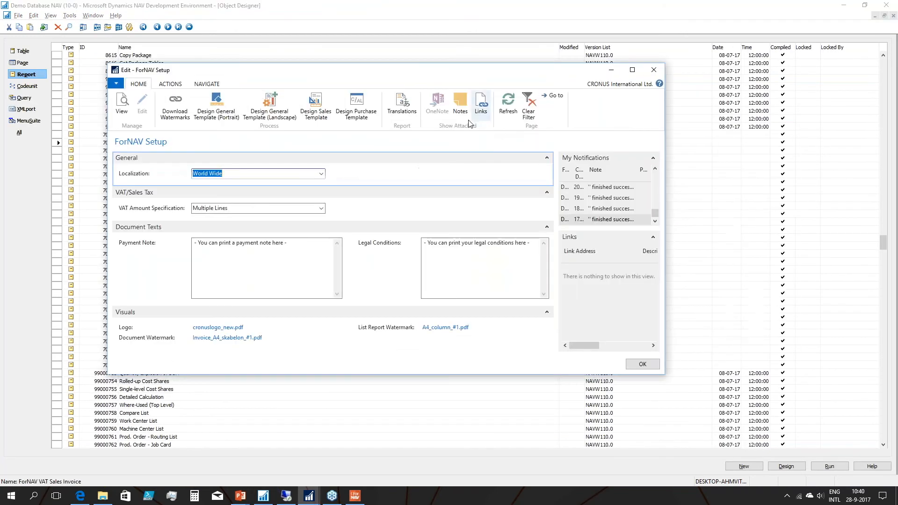
click(315, 104)
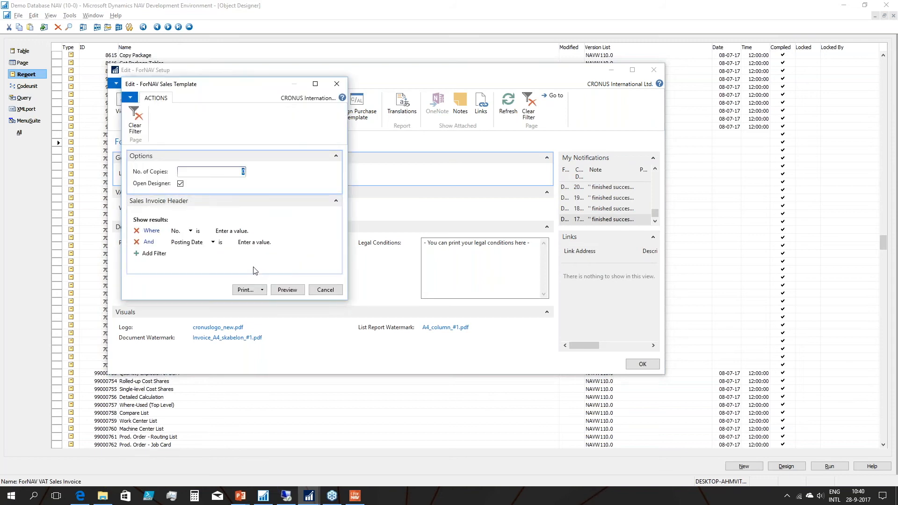
click(287, 290)
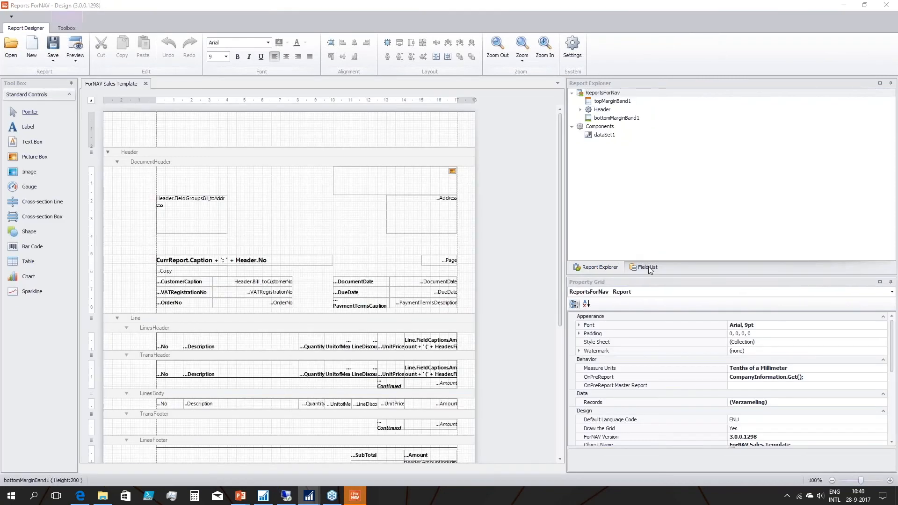
Show the template's field list and examine its data items, including Header, Line, VATAmountLine, VATClause, ForNAVSetup, ForNAVLegalCondTranslation and CompanyInformation.
click(648, 268)
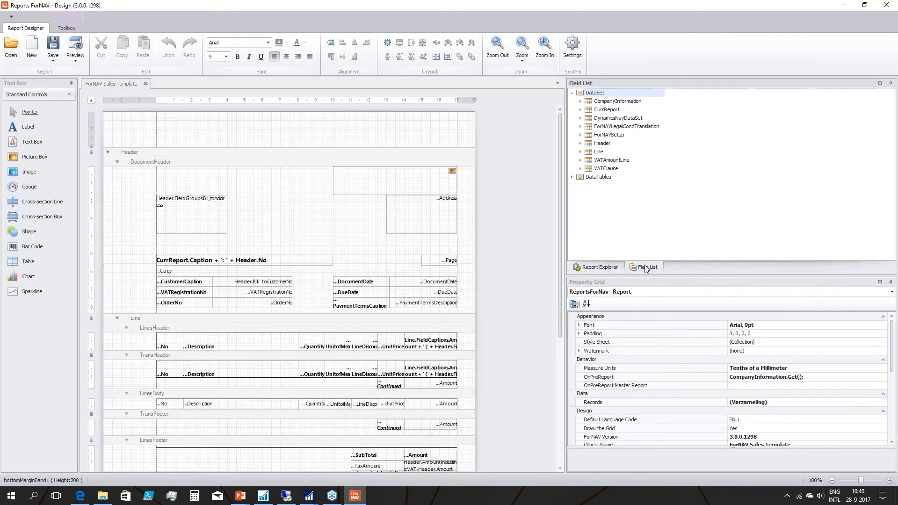
click(606, 144)
click(600, 153)
click(601, 161)
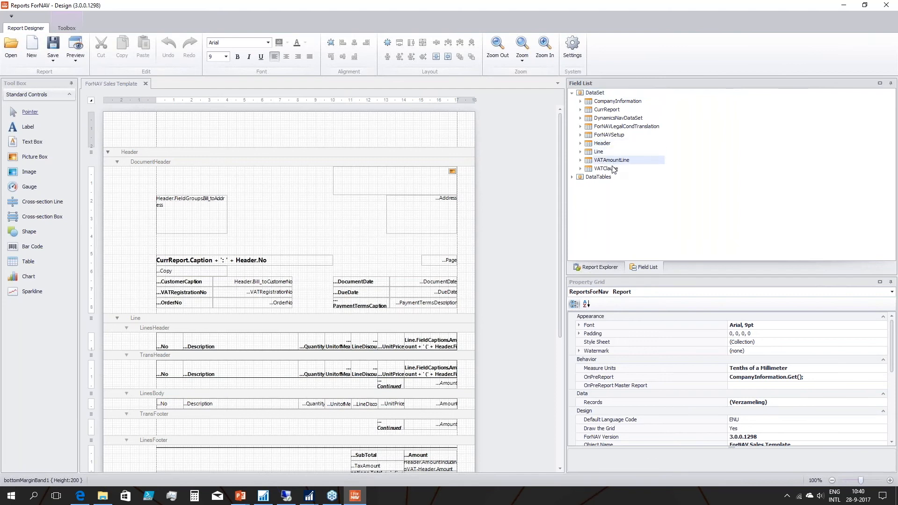
click(612, 169)
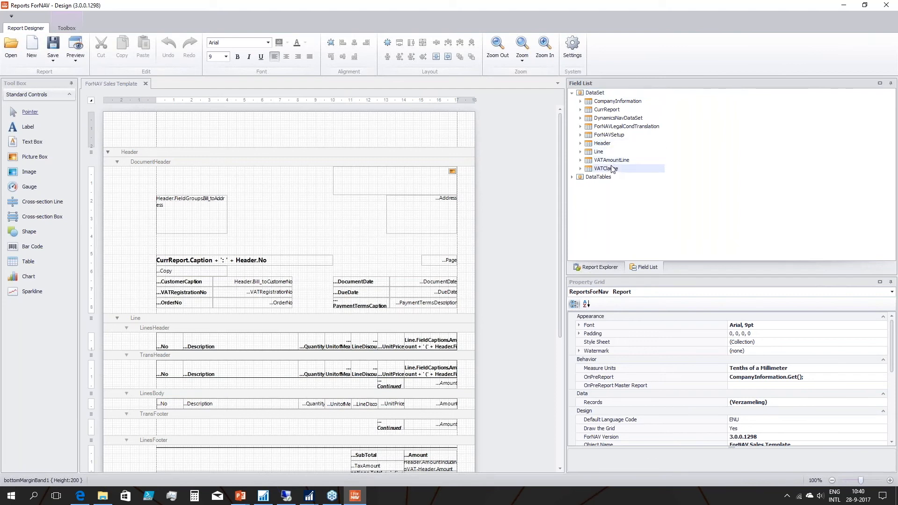
click(605, 136)
click(614, 127)
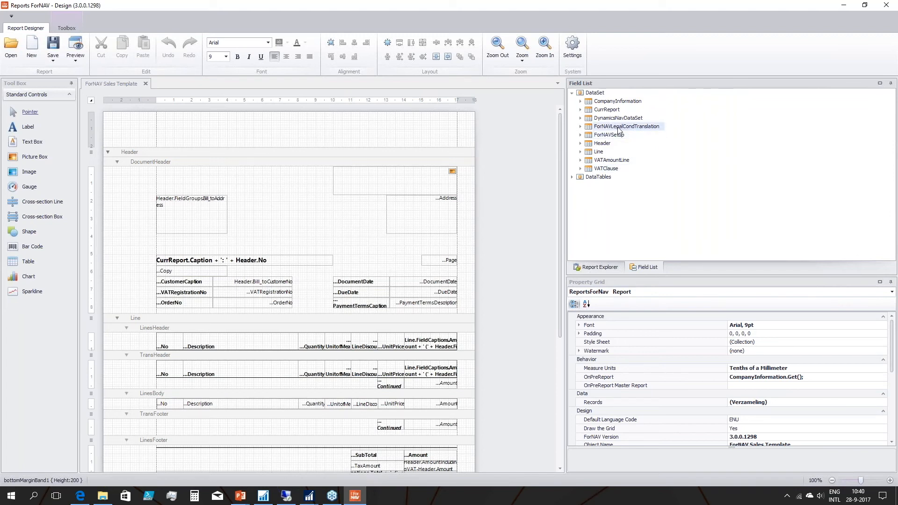
click(610, 102)
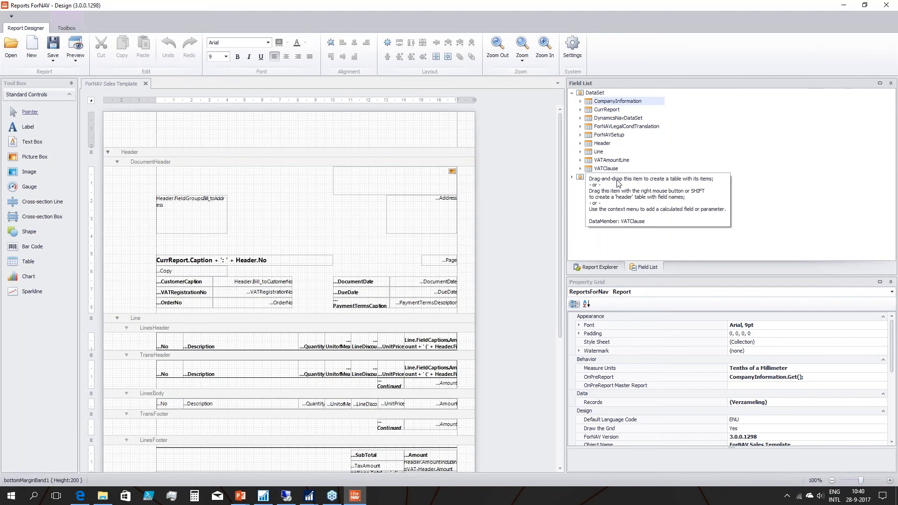
Open the report's Records collection, examine its record members, and close it without changes.
click(821, 404)
click(882, 402)
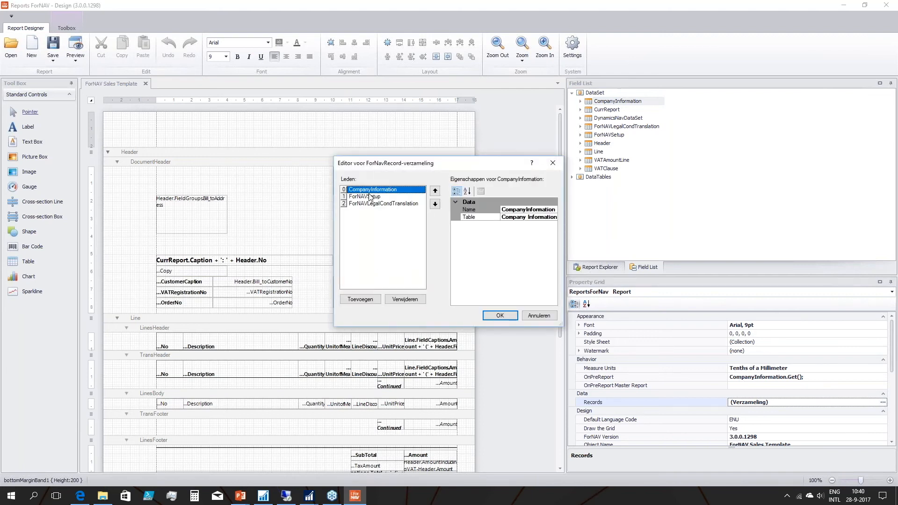
drag(372, 162, 224, 115)
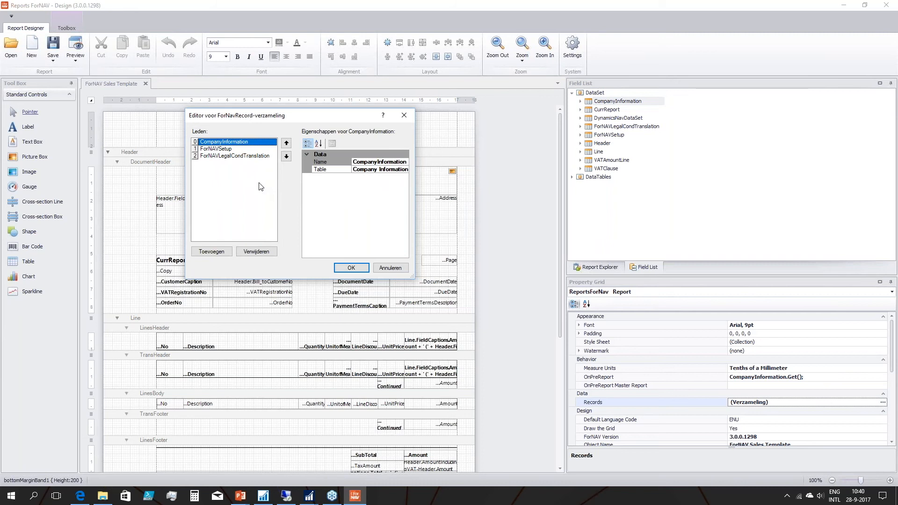
click(393, 269)
Open the OnPreReport code, read through the CompanyInformation.Get(), ForNAVSetup.Get() and PrintLogo statements, and close the editor without changes.
click(833, 379)
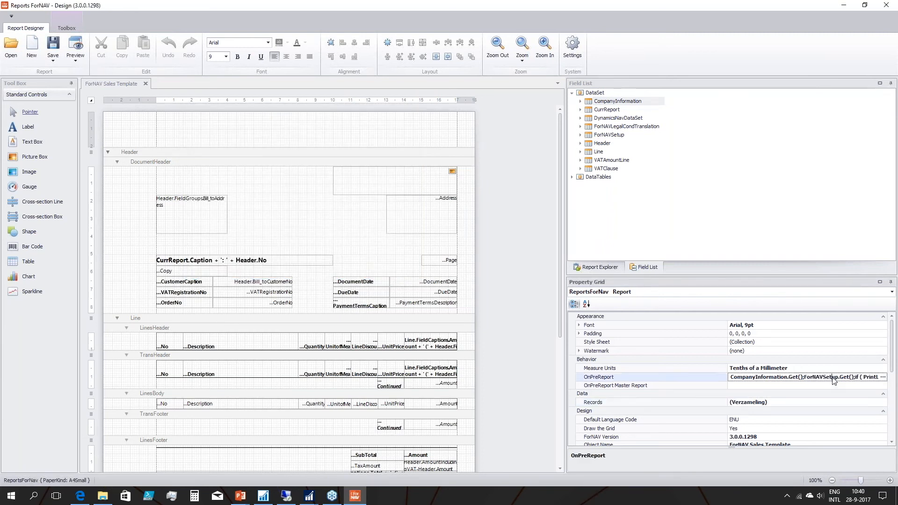
click(883, 377)
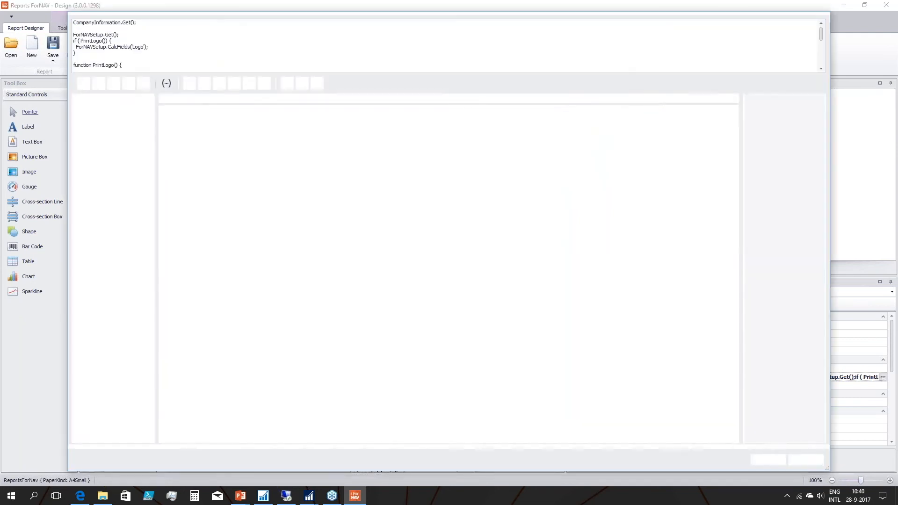
triple_click(144, 25)
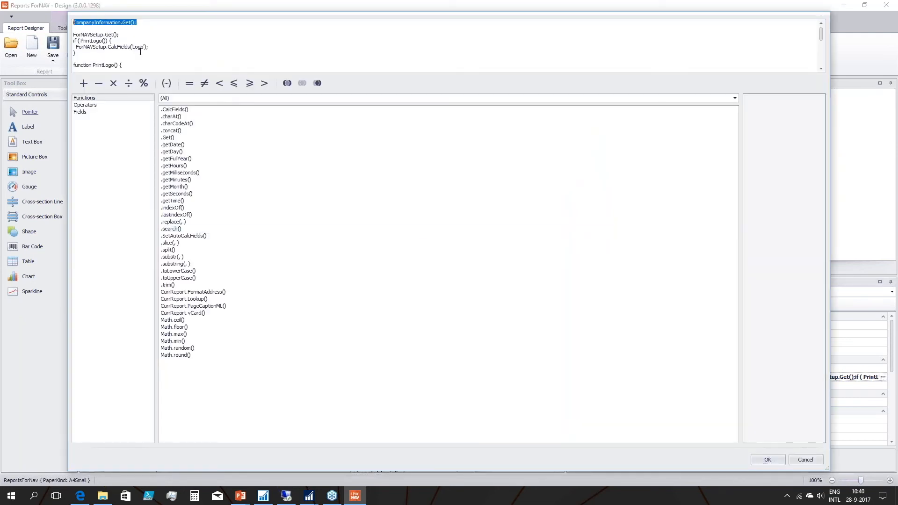
triple_click(116, 36)
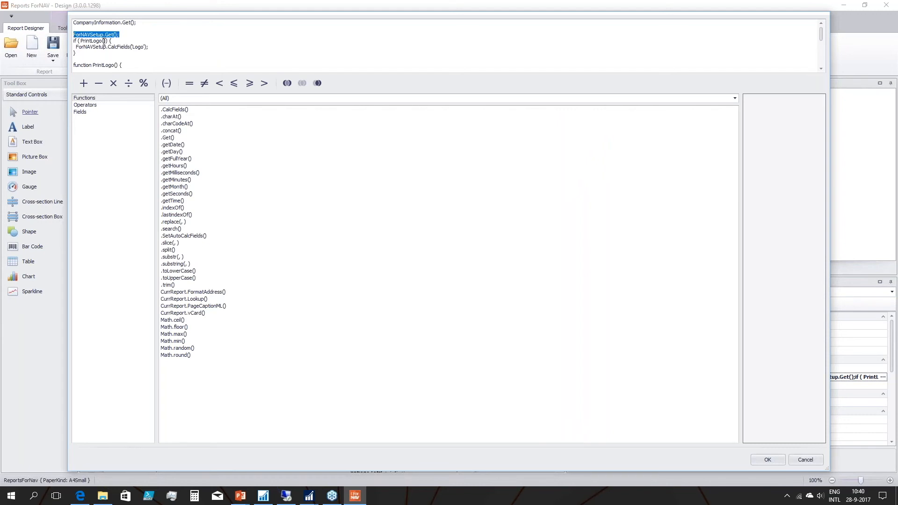
scroll(124, 41, down, 1)
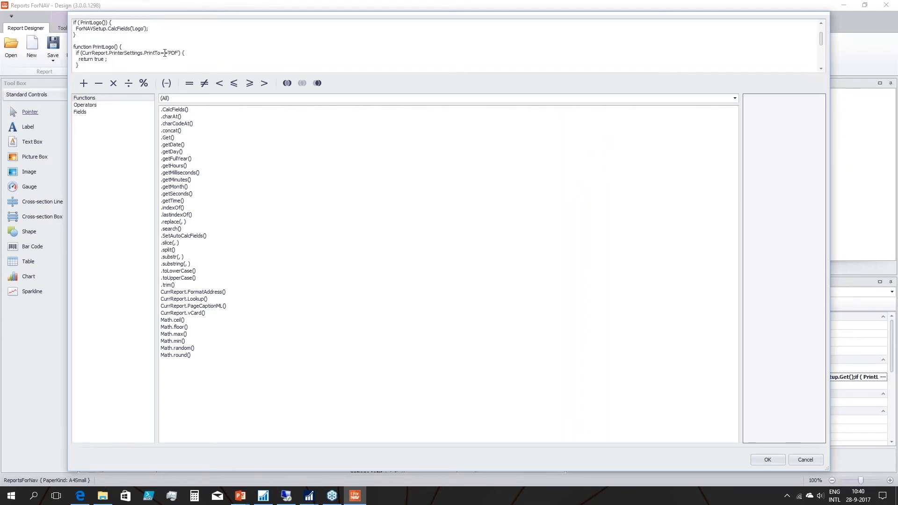
scroll(164, 53, up, 1)
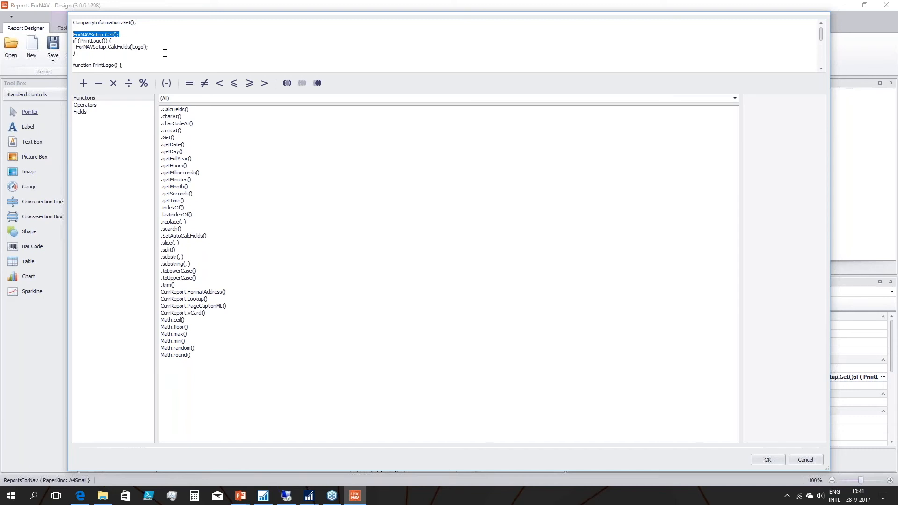
key(Escape)
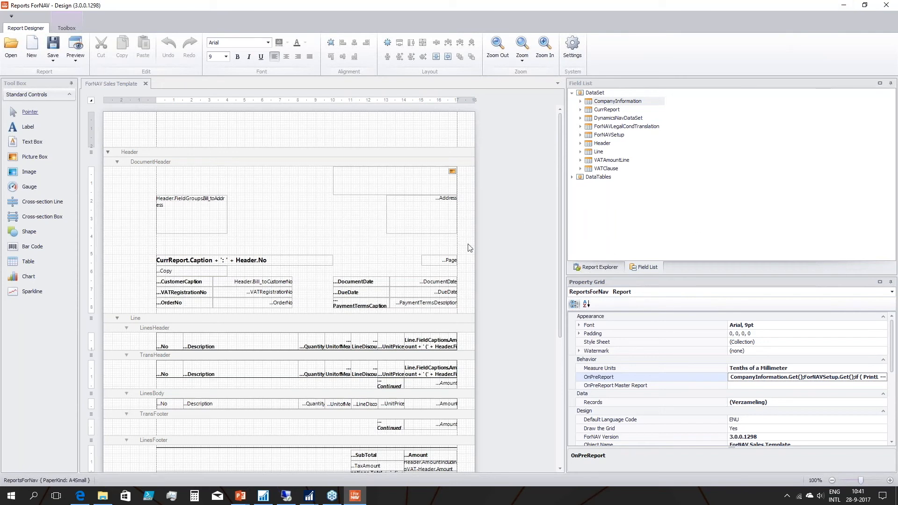
Minimize the designer, switch to the PowerPoint slide show, and advance to the Documents slide's point "Templates for Sales & Purchase".
click(845, 7)
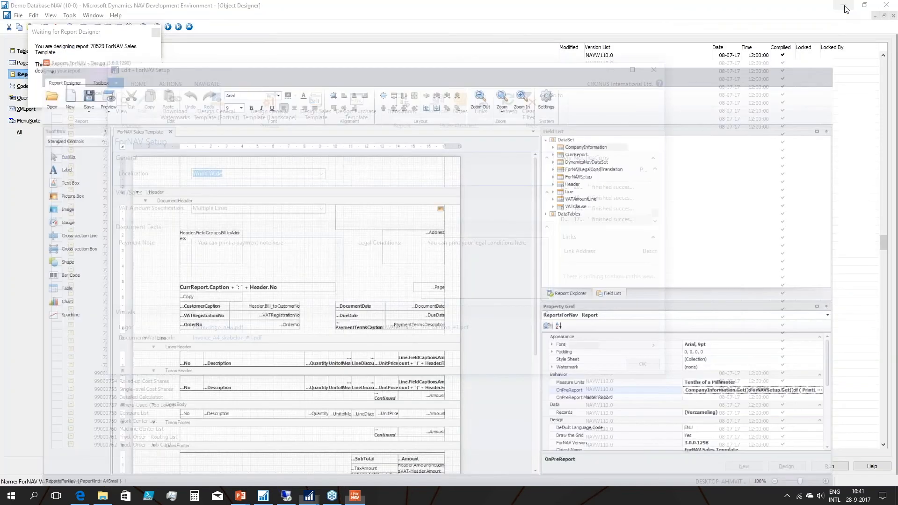
key(alt+Tab)
key(alt+Tab)
key(alt+Tab)
key(alt+Tab)
key(alt+Tab)
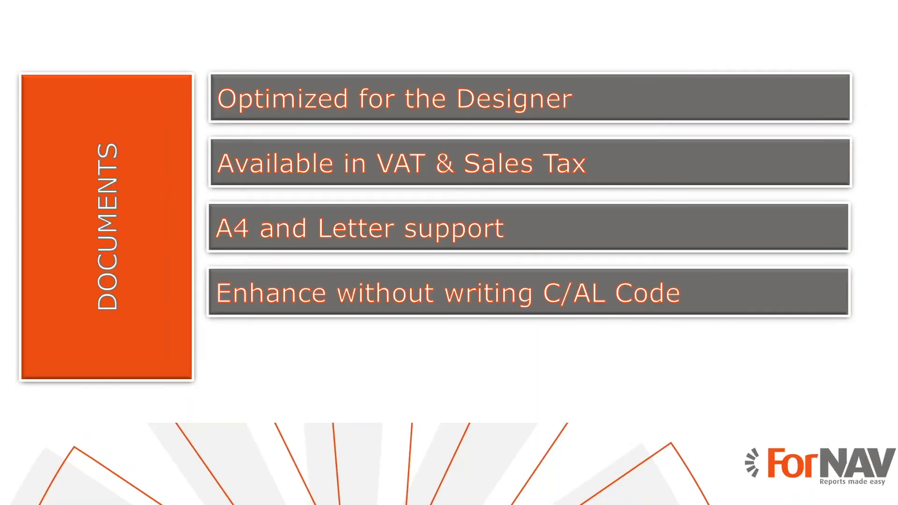
key(Right)
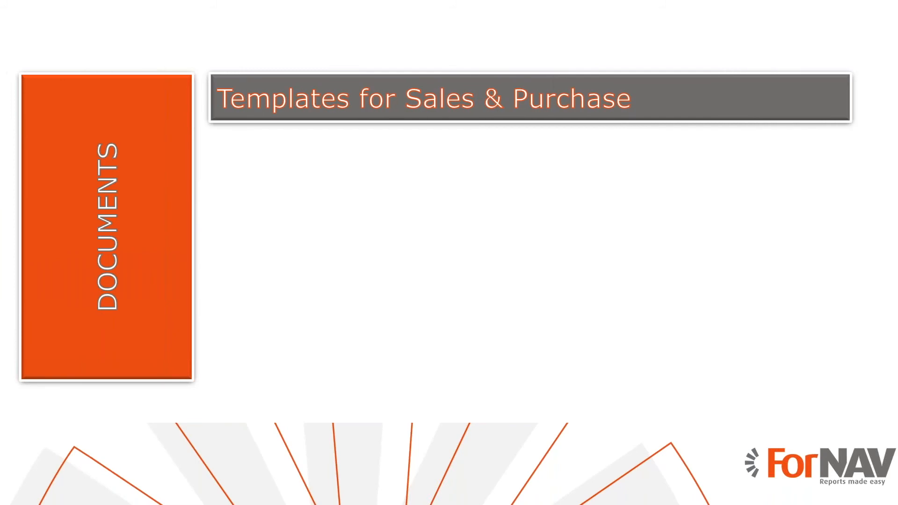
Close the sales template designer and the ForNAV Setup window, then return to the Posted Sales Invoices list in Dynamics NAV.
key(alt+Tab)
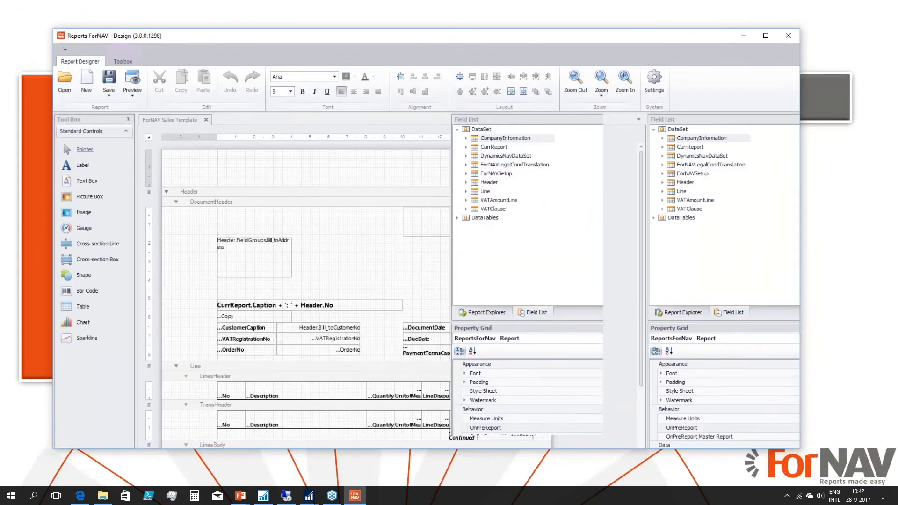
key(alt+F4)
key(alt+Tab)
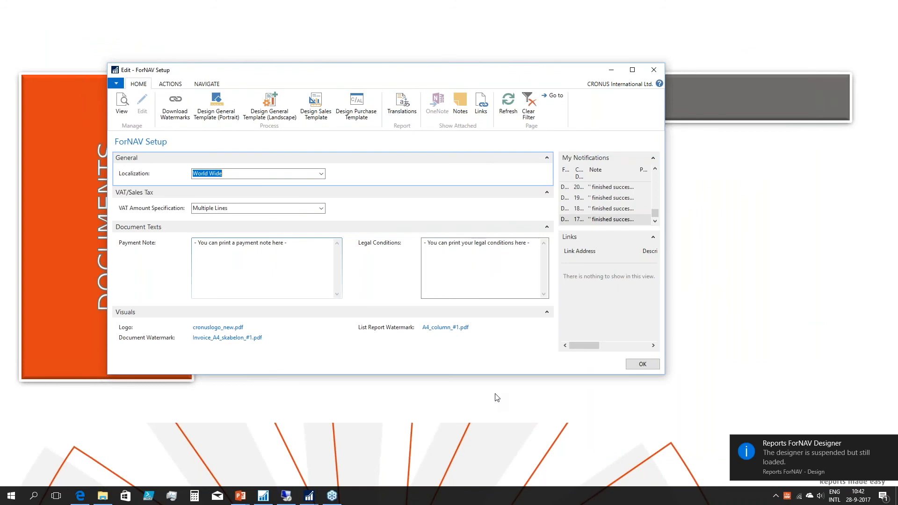
click(639, 364)
key(alt+Tab)
key(alt+Tab)
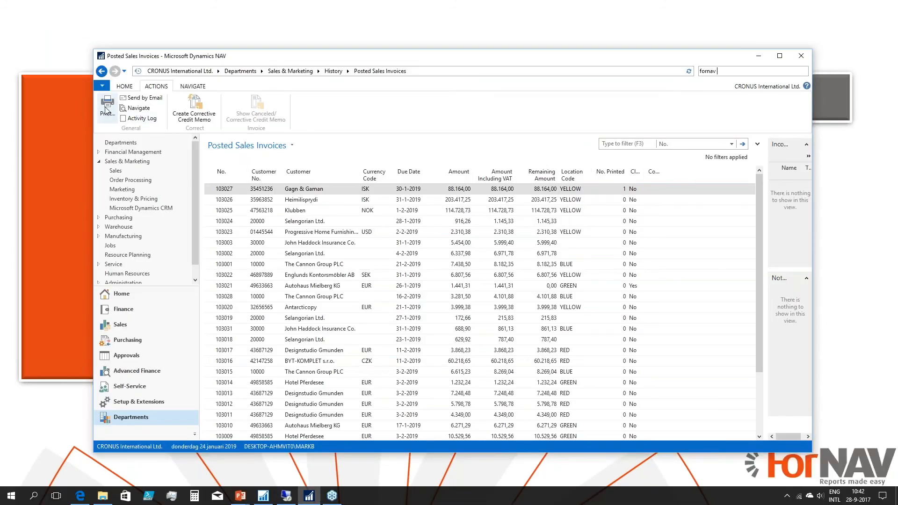
Preview the selected posted sales invoice with Open Designer enabled to load its layout in the ForNAV designer.
click(111, 113)
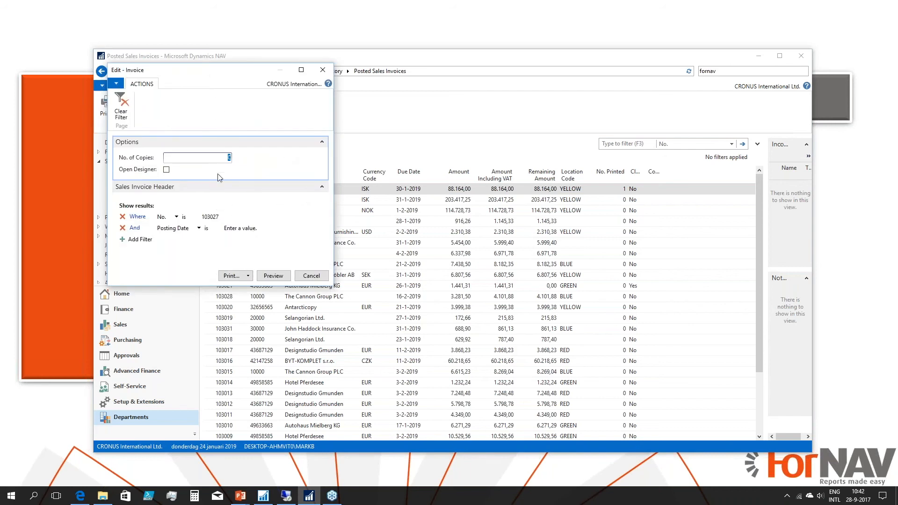
click(166, 170)
drag(198, 79, 265, 82)
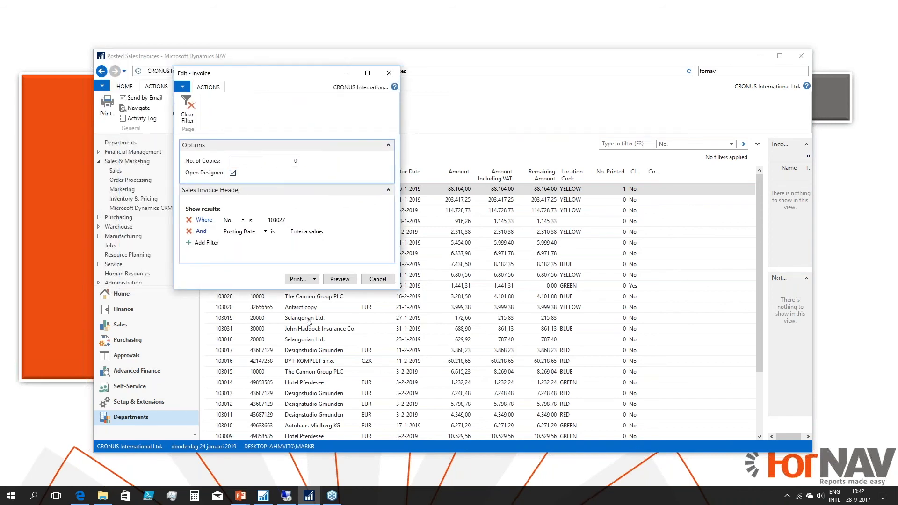
click(344, 279)
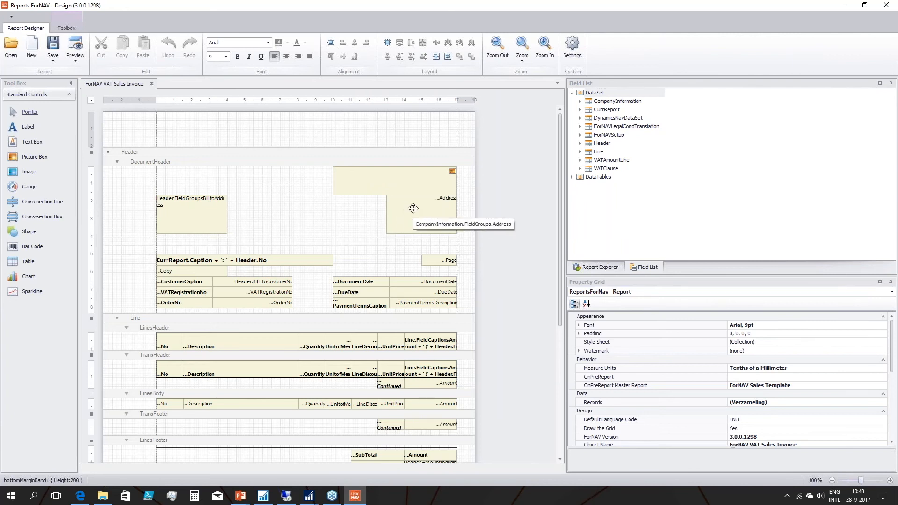
Try to move the company address, picture, bill-to address and customer caption boxes inherited in the invoice's document header.
drag(413, 208, 147, 195)
drag(393, 179, 270, 230)
drag(199, 216, 255, 302)
drag(184, 282, 322, 276)
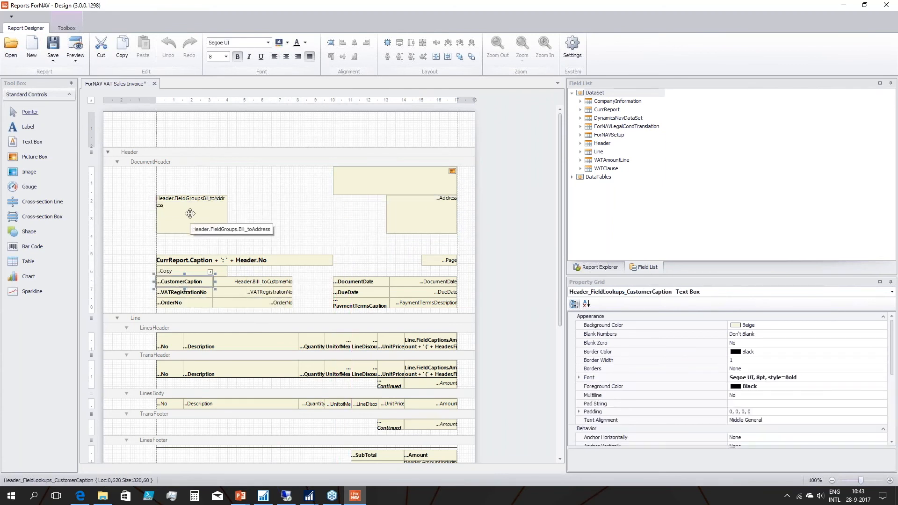
Examine the invoice's DocumentHeader Master Section property and its other inherited sections, then close the designer.
click(266, 200)
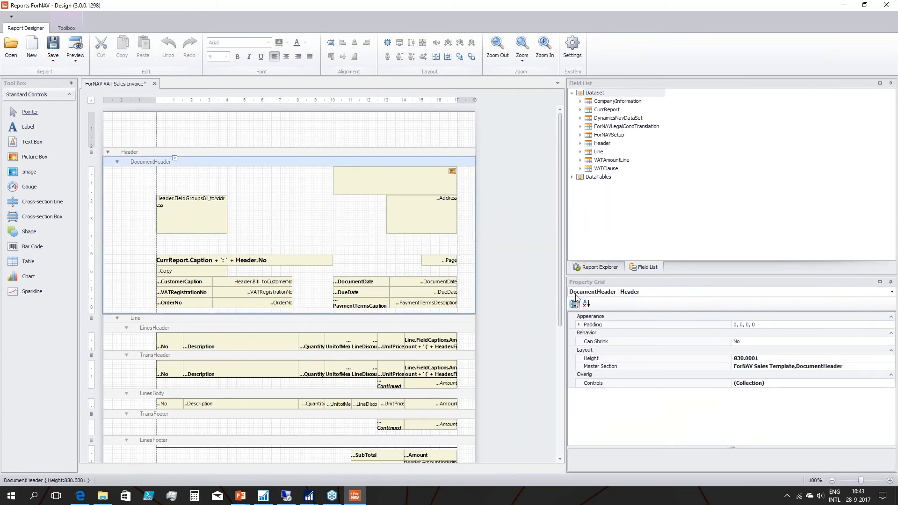
click(598, 368)
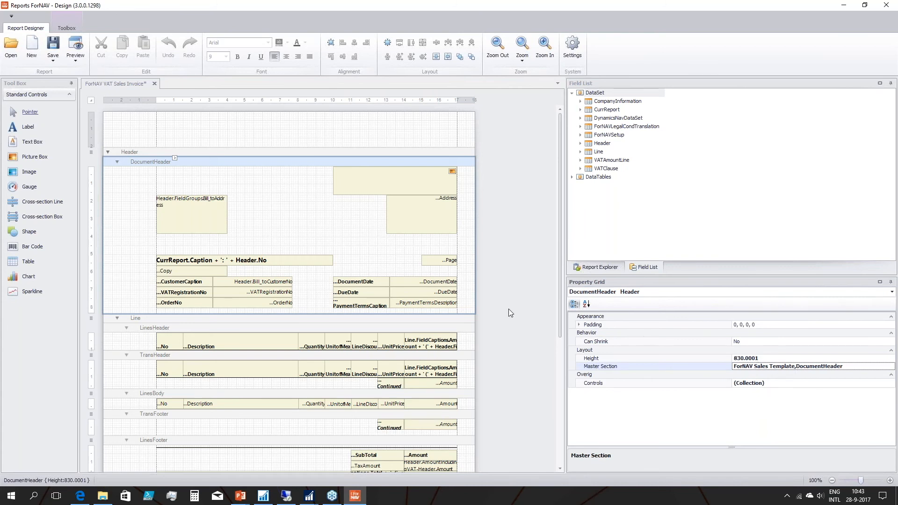
scroll(509, 309, down, 3)
scroll(528, 278, down, 1)
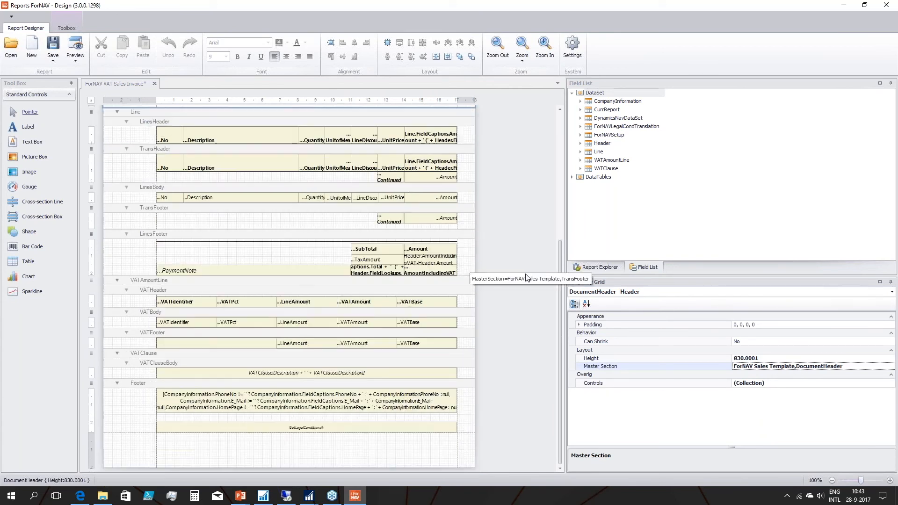
click(892, 6)
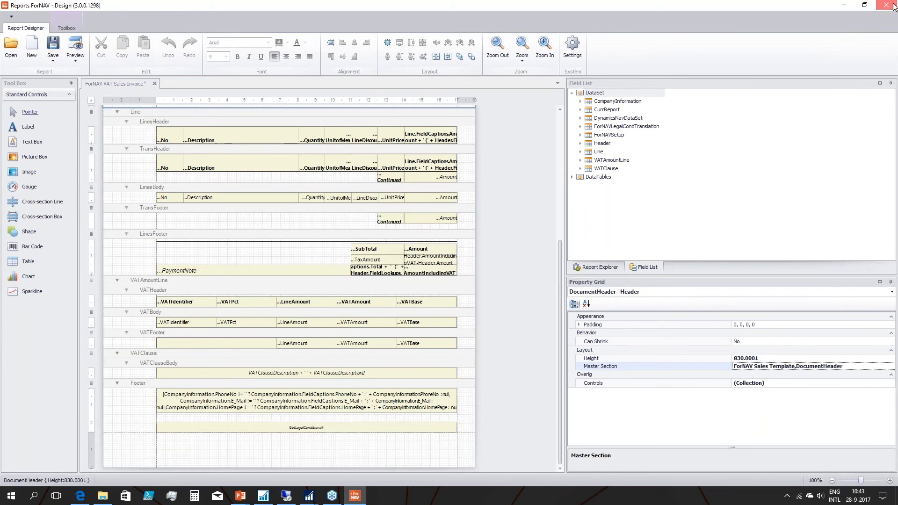
click(452, 258)
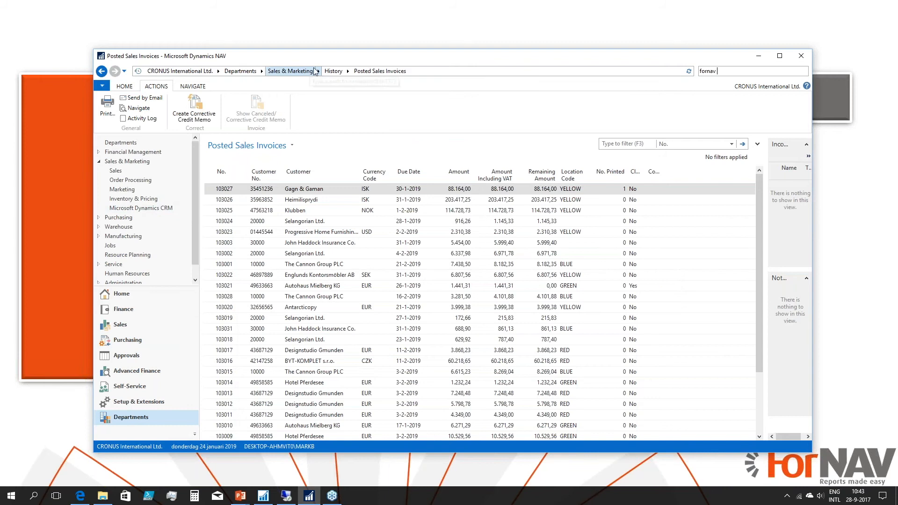
Open the Posted Sales Credit Memos list from the Sales & Marketing history and show its document actions.
click(333, 71)
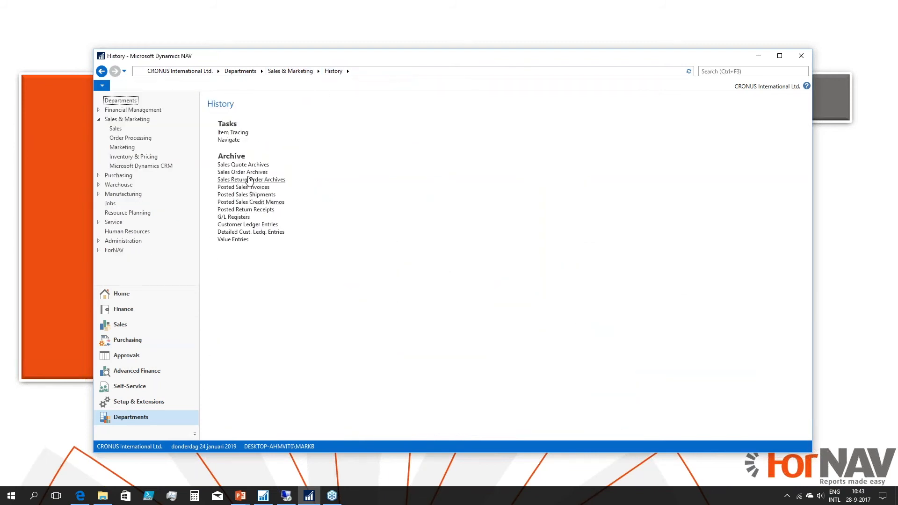
click(253, 202)
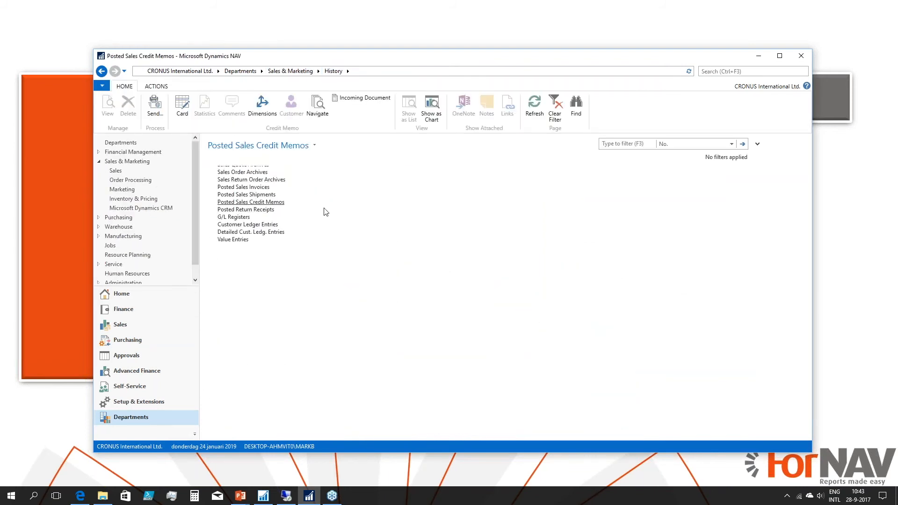
click(155, 87)
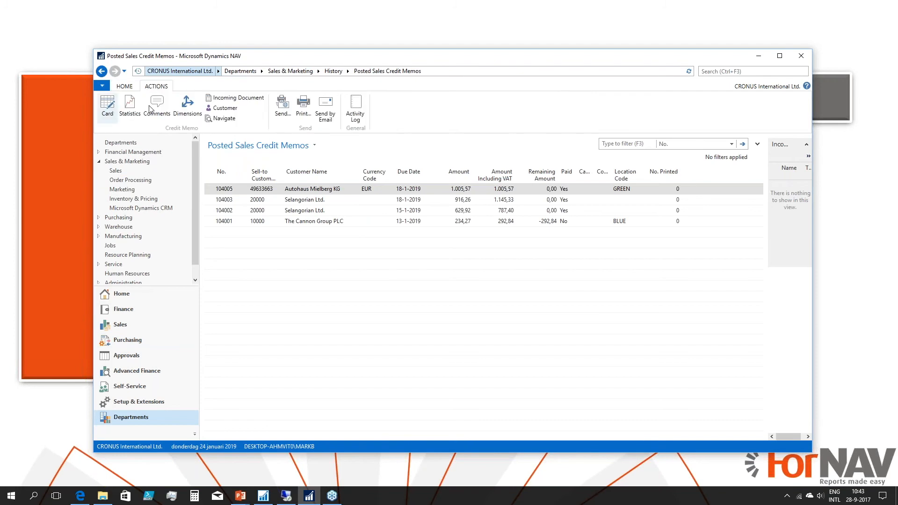
Preview the selected credit memo with Open Designer enabled, examine its template-based layout, and close the designer.
click(303, 106)
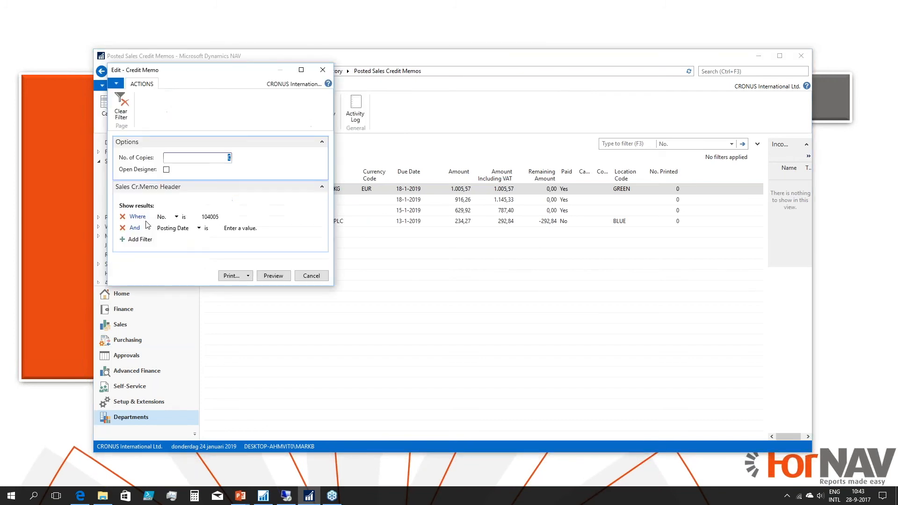
click(166, 169)
click(269, 276)
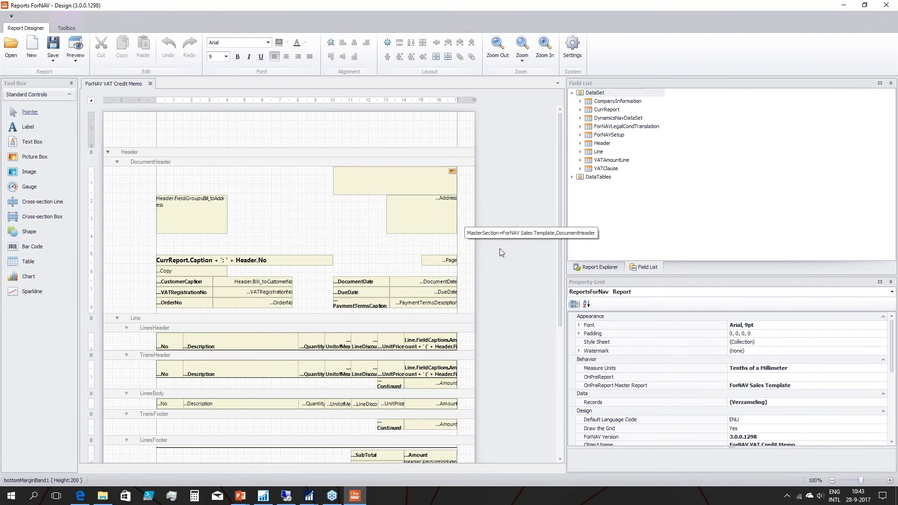
click(889, 5)
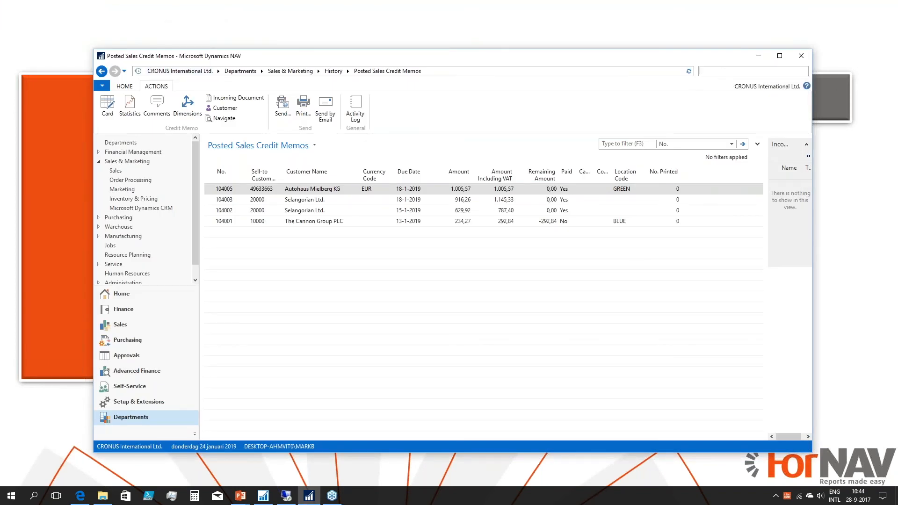
Search for "forn", open ForNAV Setup, and examine the Localization options without changing the selection.
text(orn)
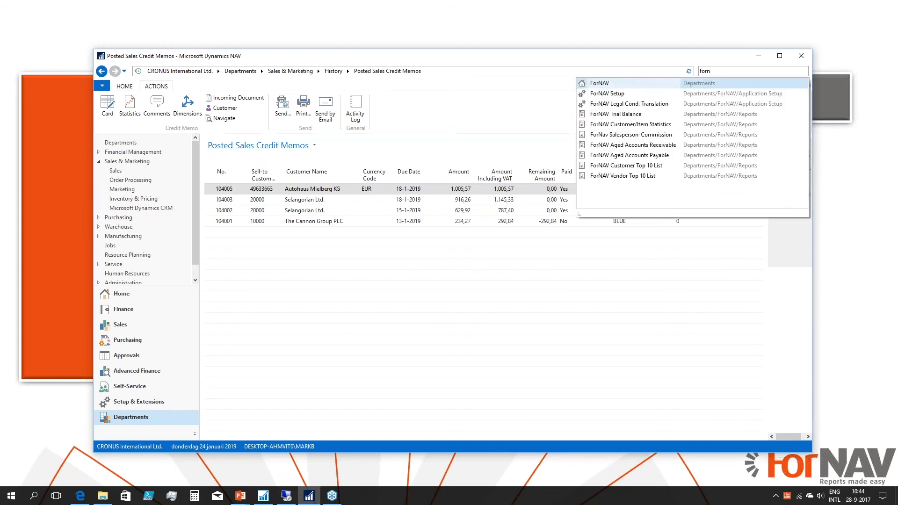
click(608, 94)
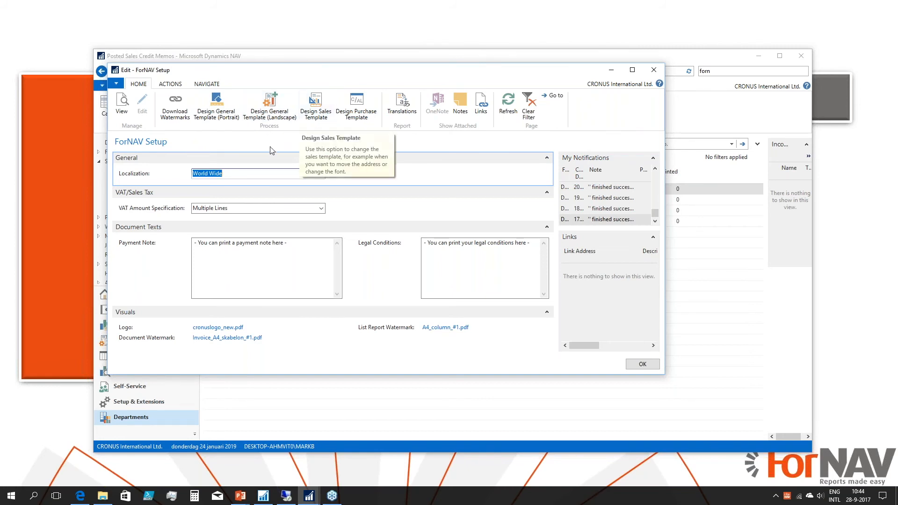
click(321, 174)
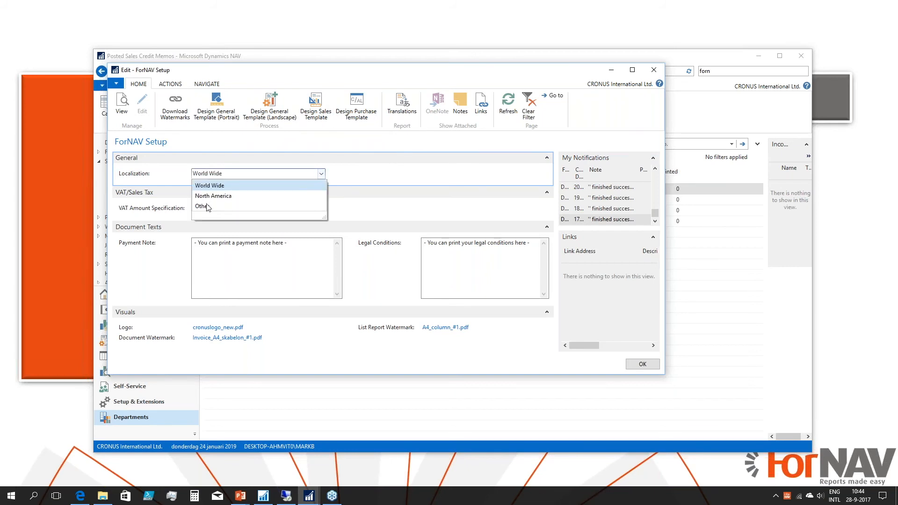
click(401, 178)
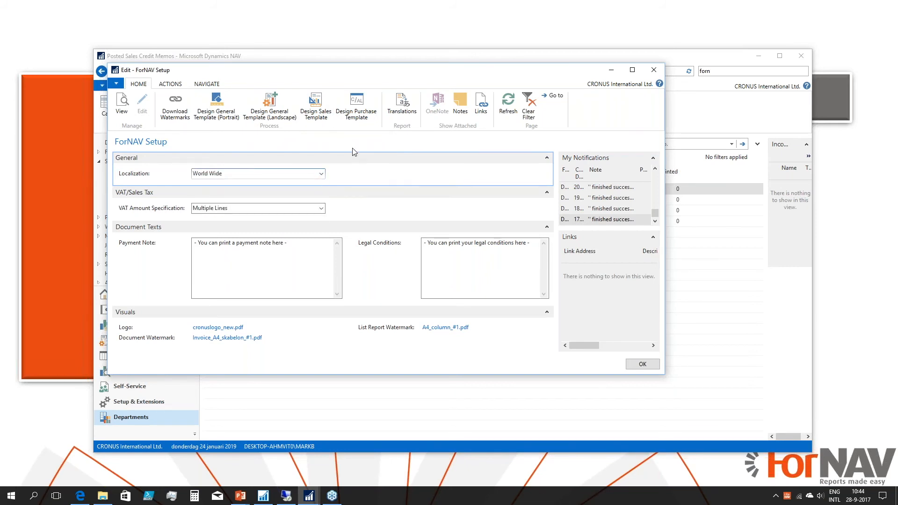
Open the ForNAV Sales Template in the designer from ForNAV Setup and bring its document header into view.
click(315, 112)
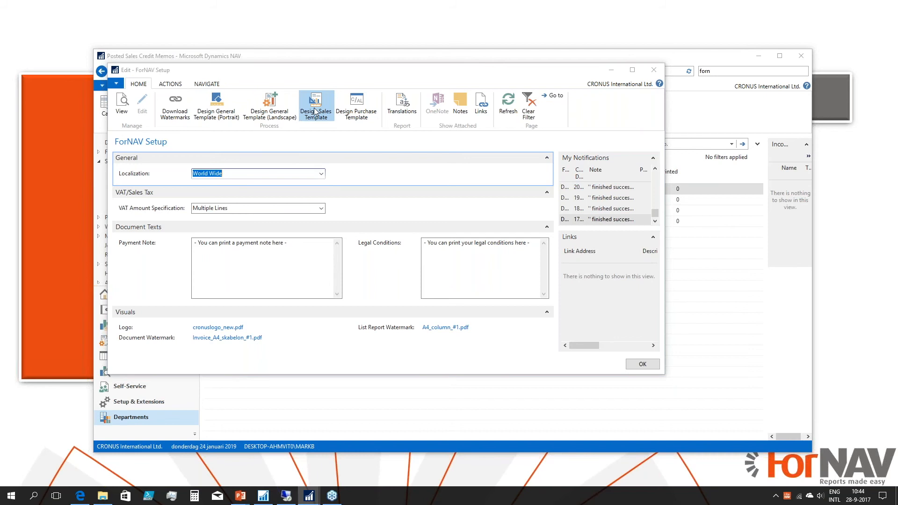
click(289, 291)
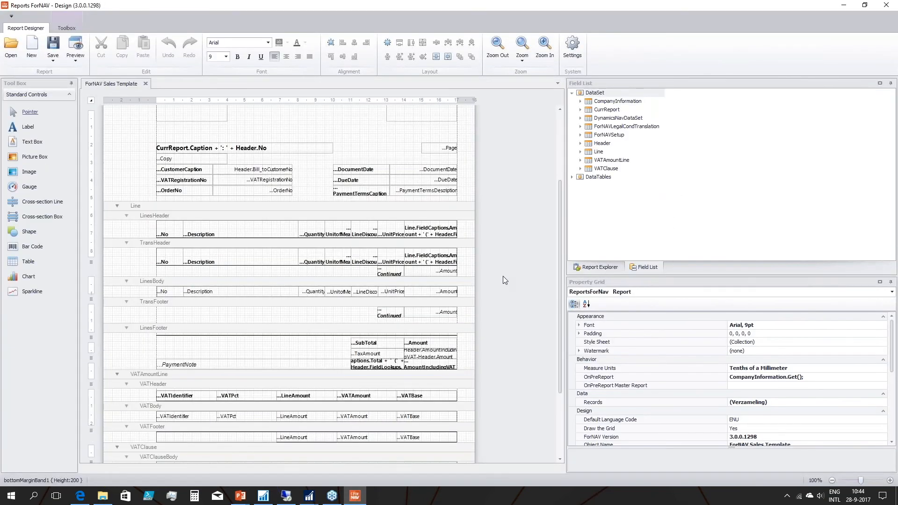
scroll(504, 276, up, 3)
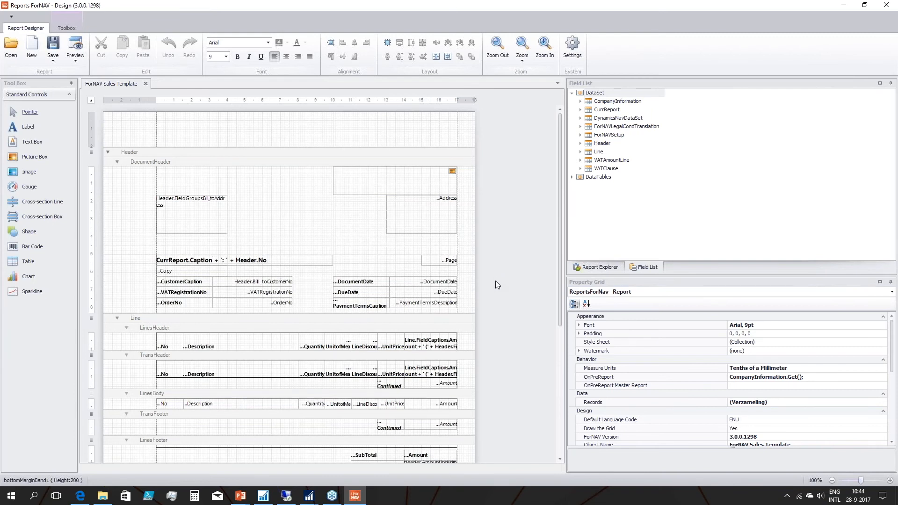
Show the template's report structure and expand Header and DocumentHeader to list the controls they contain.
click(601, 268)
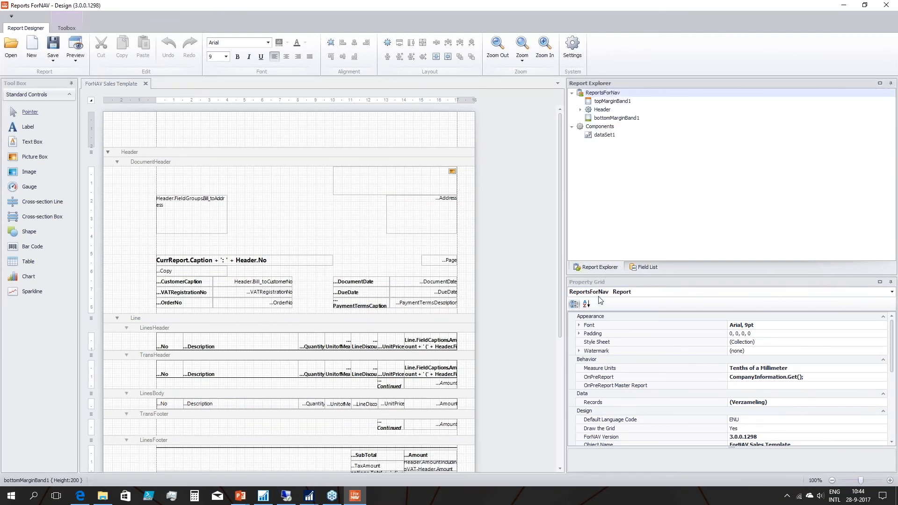
click(603, 109)
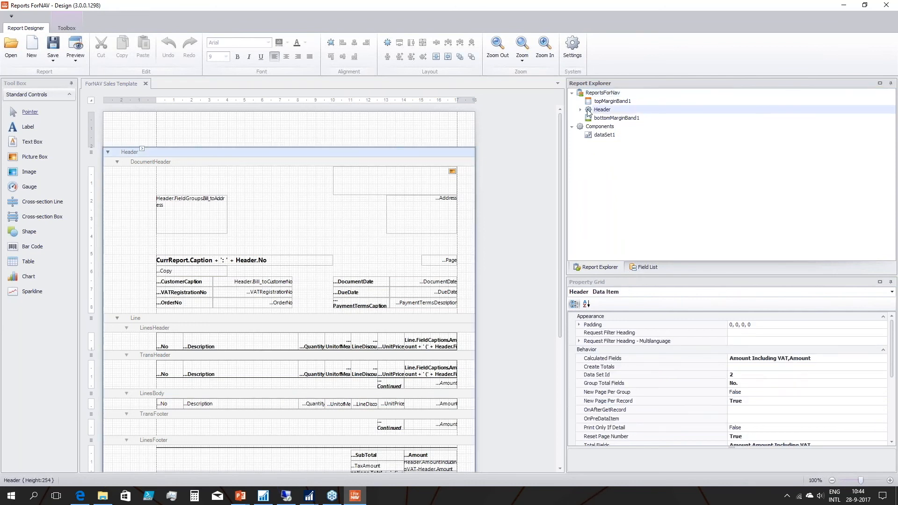
click(580, 109)
click(613, 121)
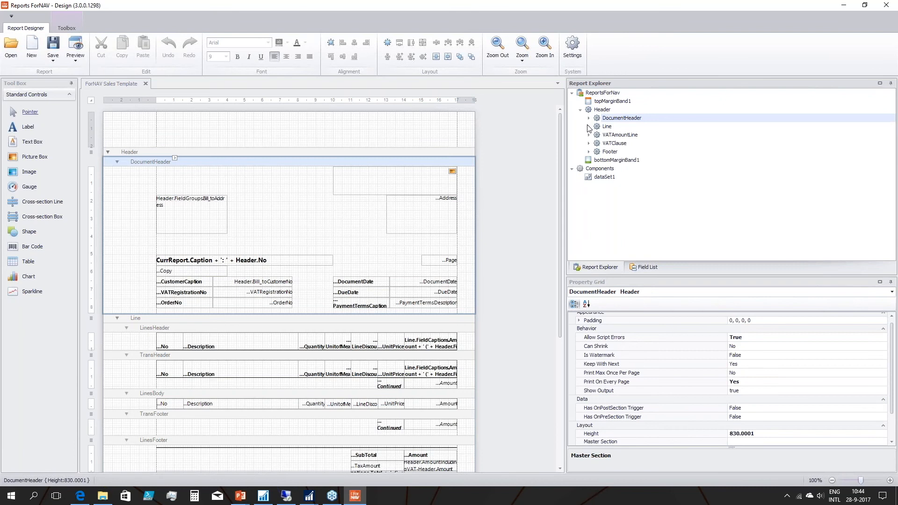
click(589, 118)
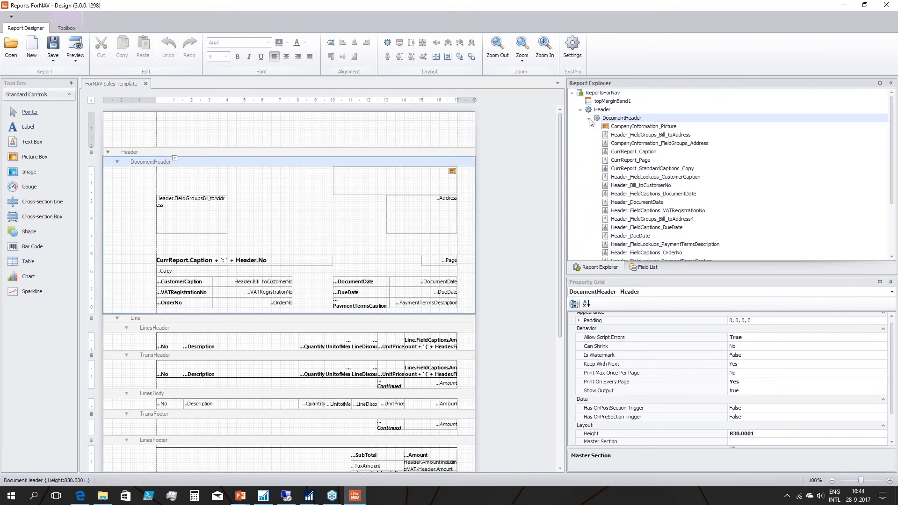
Examine the DocumentHeader controls, selecting the customer caption, bill-to customer number, document date caption and document date.
click(637, 177)
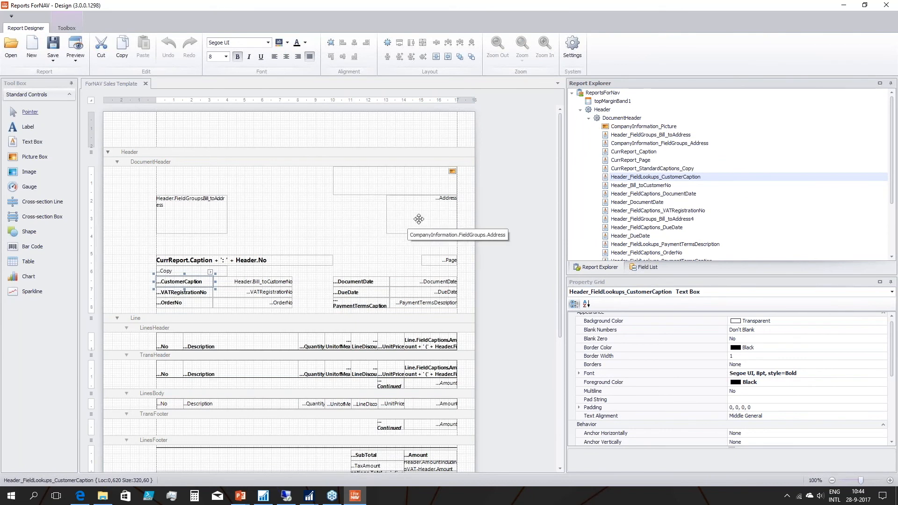
click(657, 185)
click(658, 196)
click(645, 204)
scroll(645, 206, down, 1)
scroll(644, 208, down, 1)
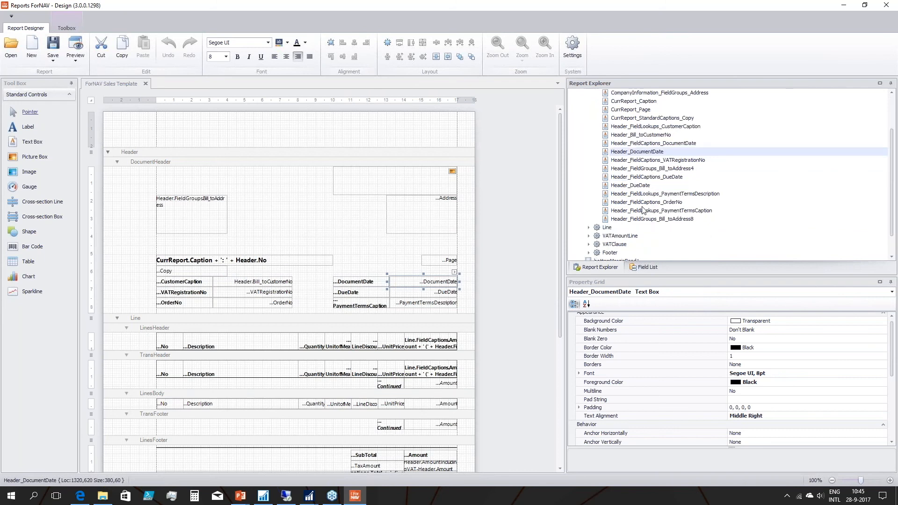
scroll(601, 232, up, 2)
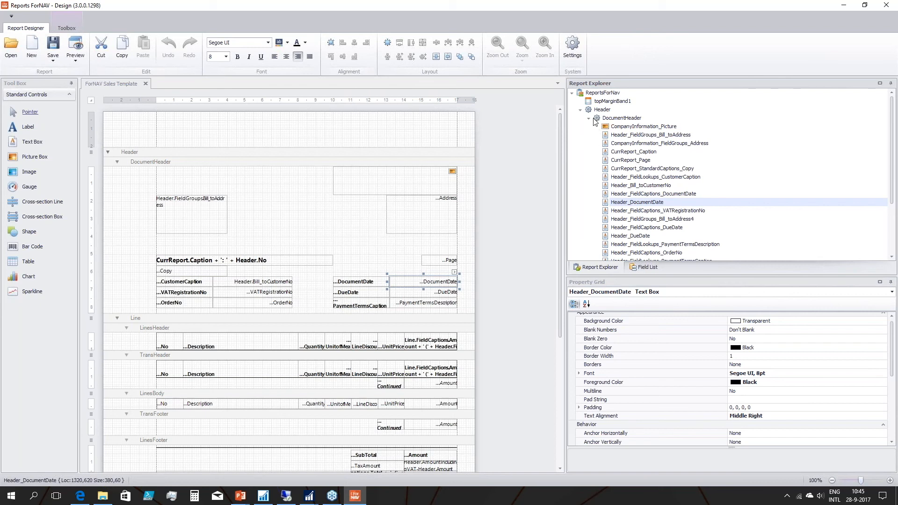
scroll(632, 210, down, 3)
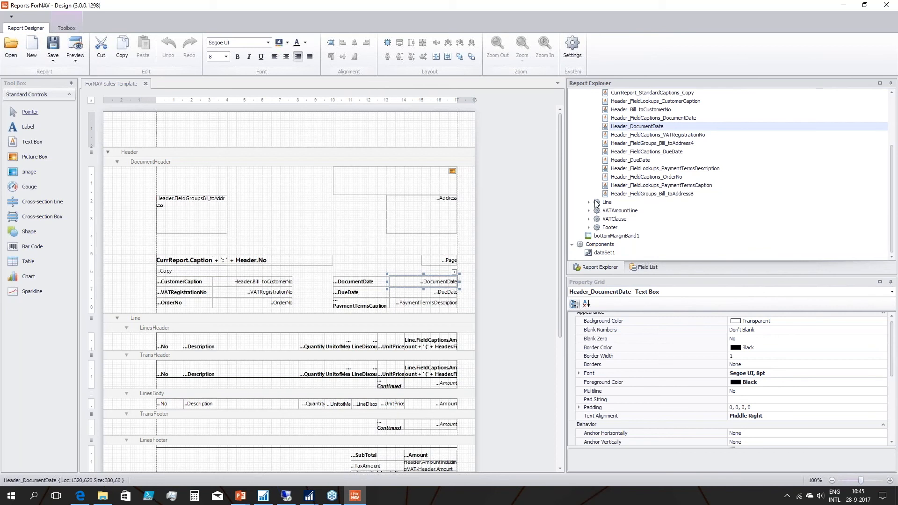
Show the sales template's field list and expand the Header dataset's FieldLookups and FieldGroups to examine the available fields.
click(638, 269)
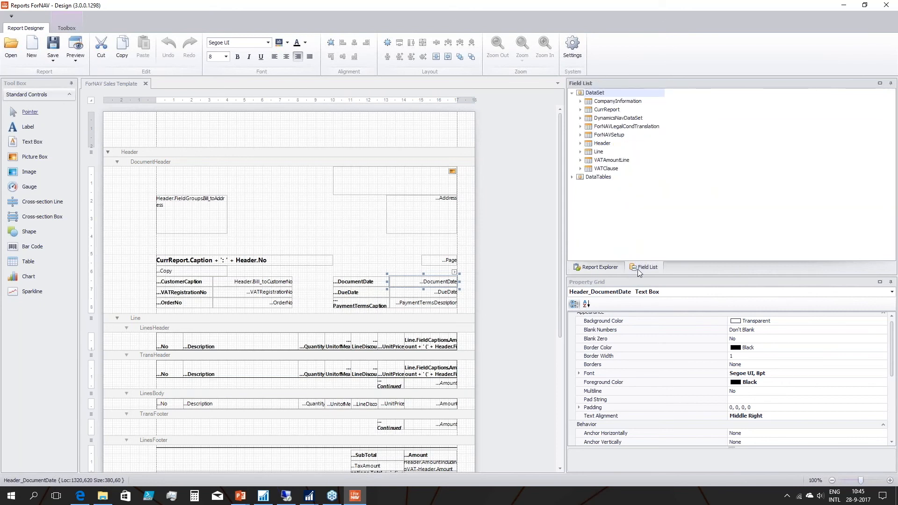
click(580, 144)
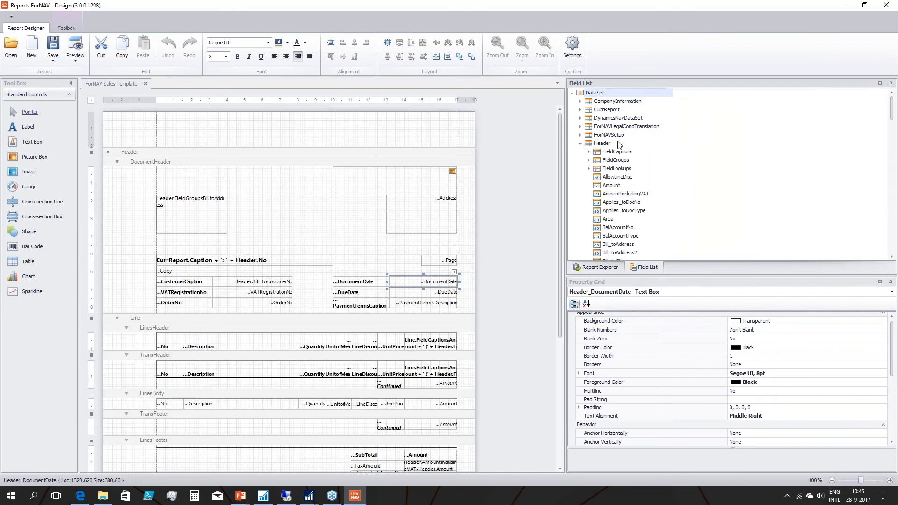
click(589, 169)
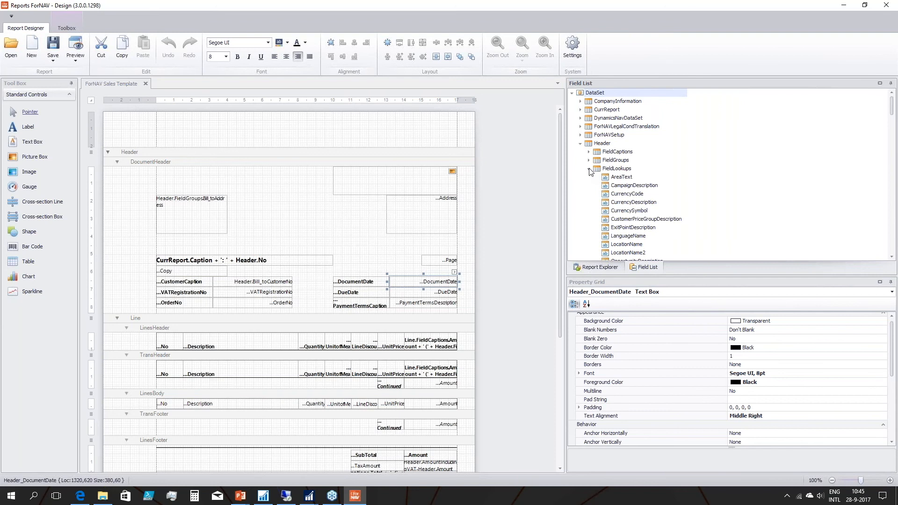
scroll(643, 206, down, 1)
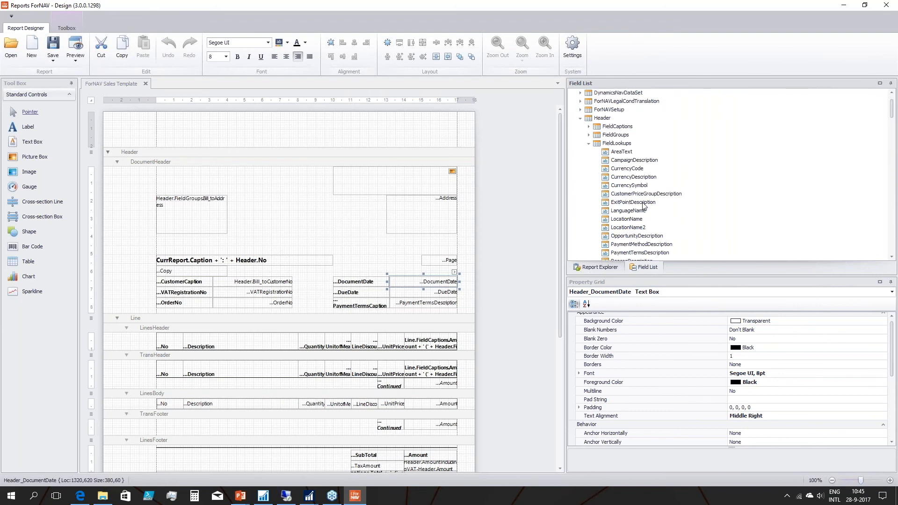
click(589, 135)
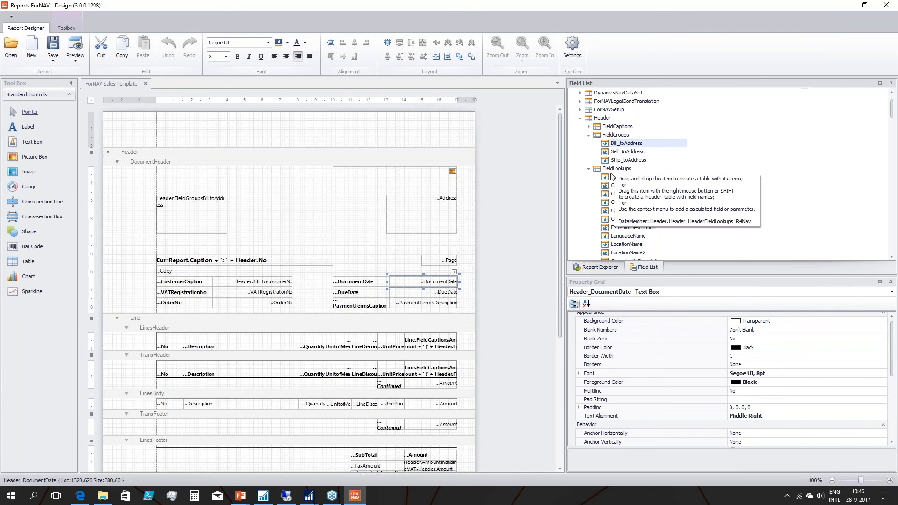
click(609, 171)
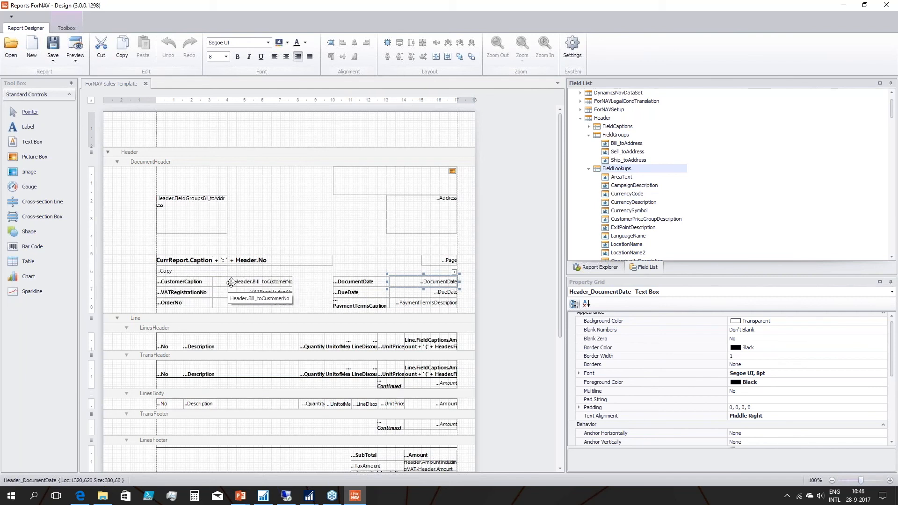
Select the bill-to customer number and customer caption controls in the document header, and preview the sales template.
click(247, 281)
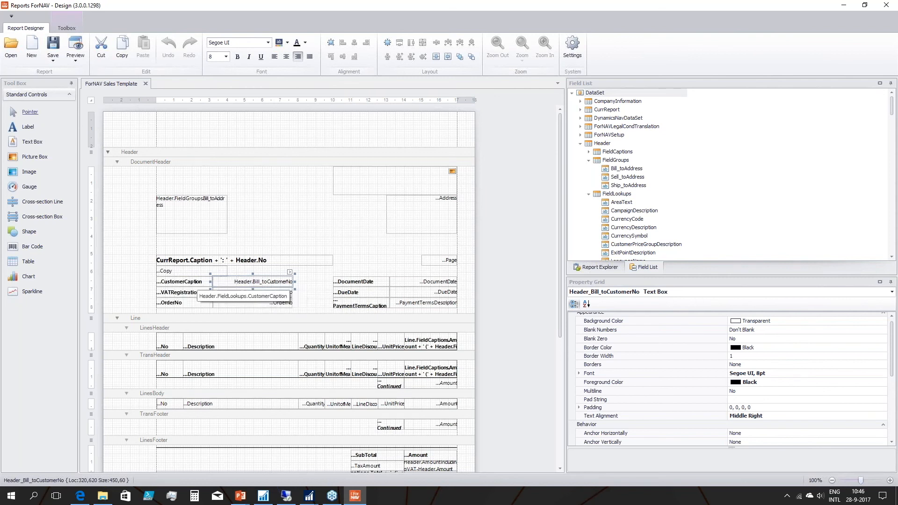
click(183, 281)
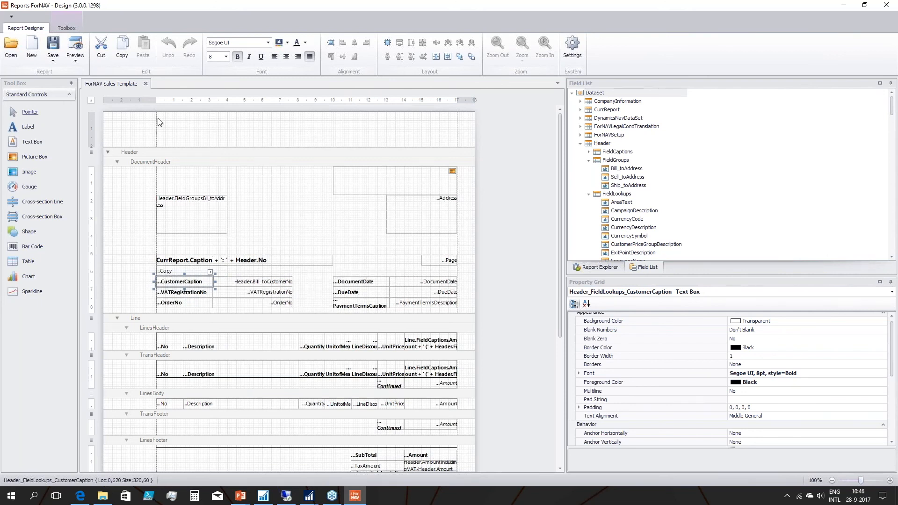
click(75, 47)
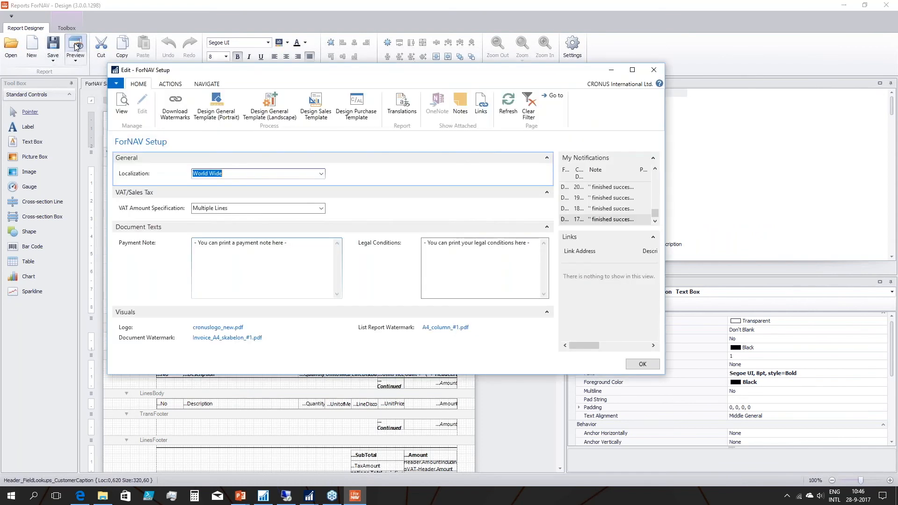
click(290, 290)
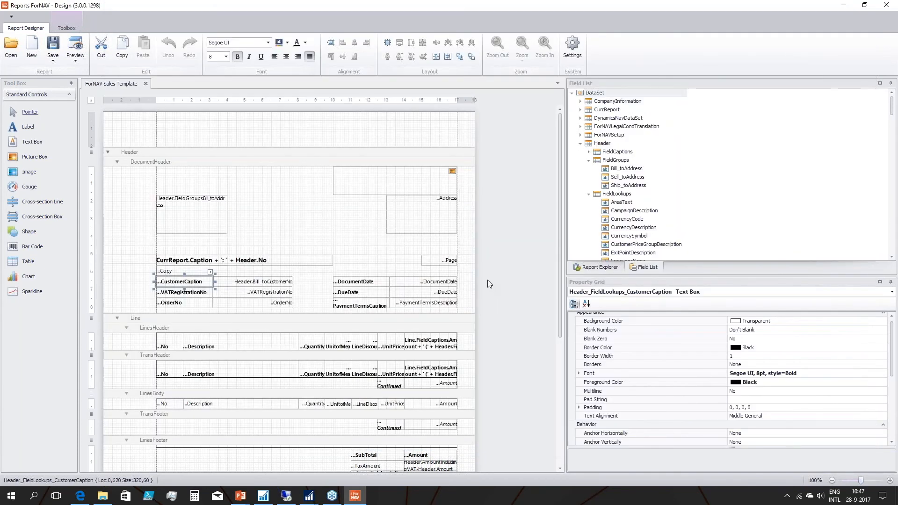
Make the company address text box in the document header red and bold, and check it in a template preview.
click(420, 214)
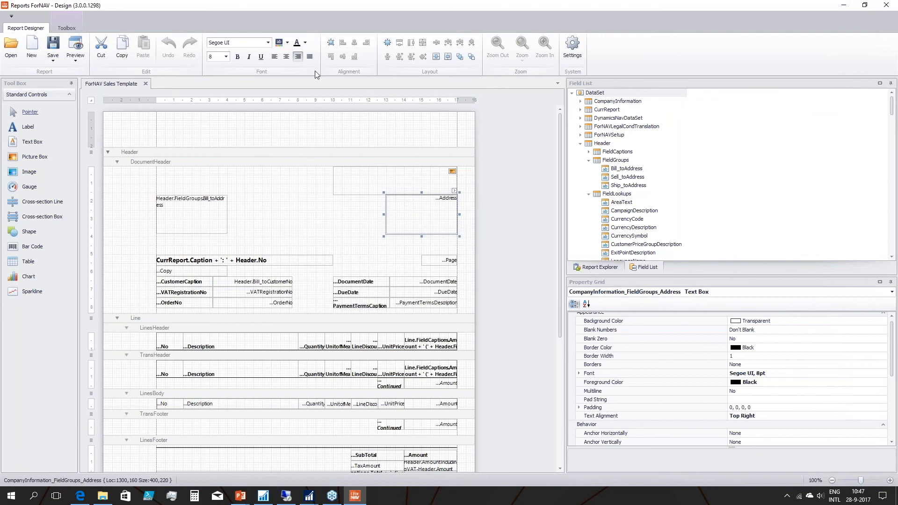
click(305, 43)
click(310, 87)
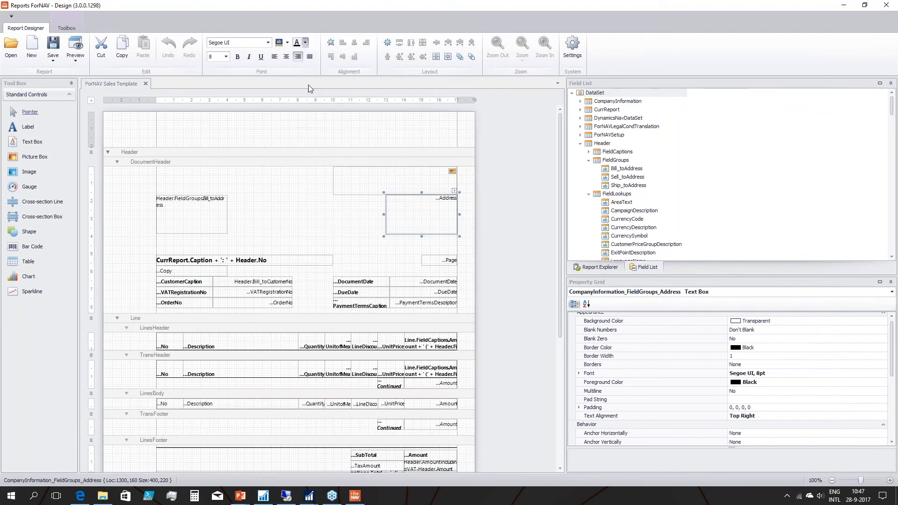
click(237, 57)
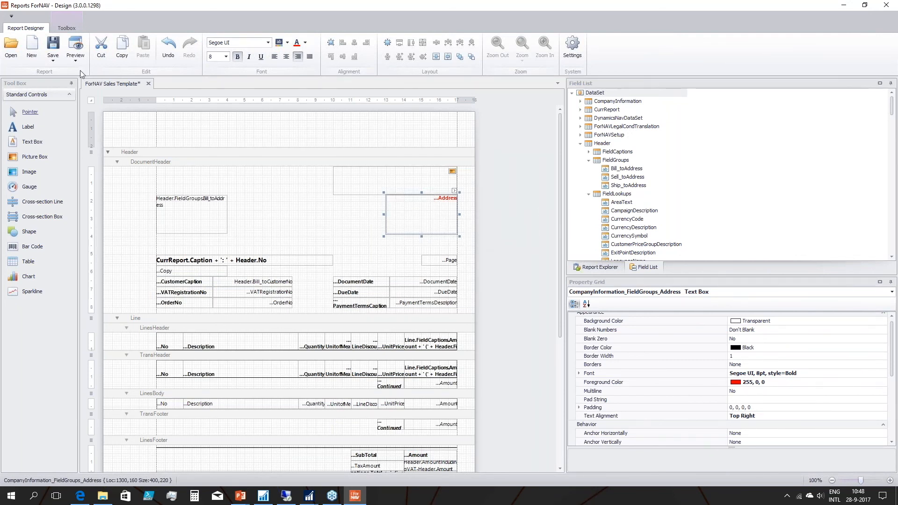
click(76, 47)
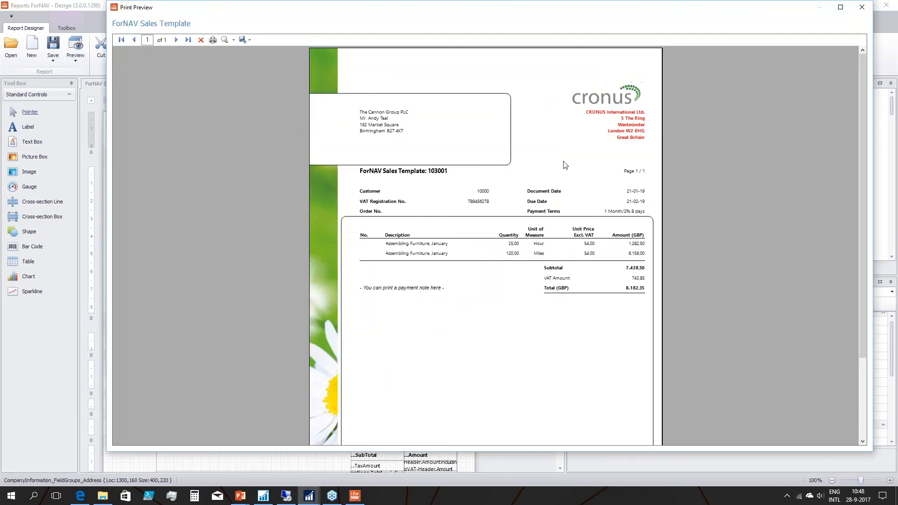
click(861, 7)
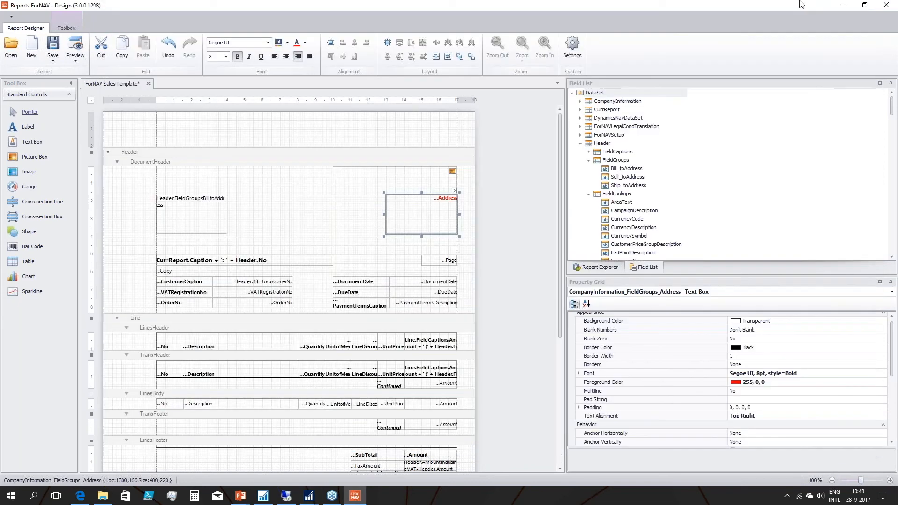
Close the designer saving the changes to the ForNAV Sales Template, and close ForNAV Setup.
click(886, 4)
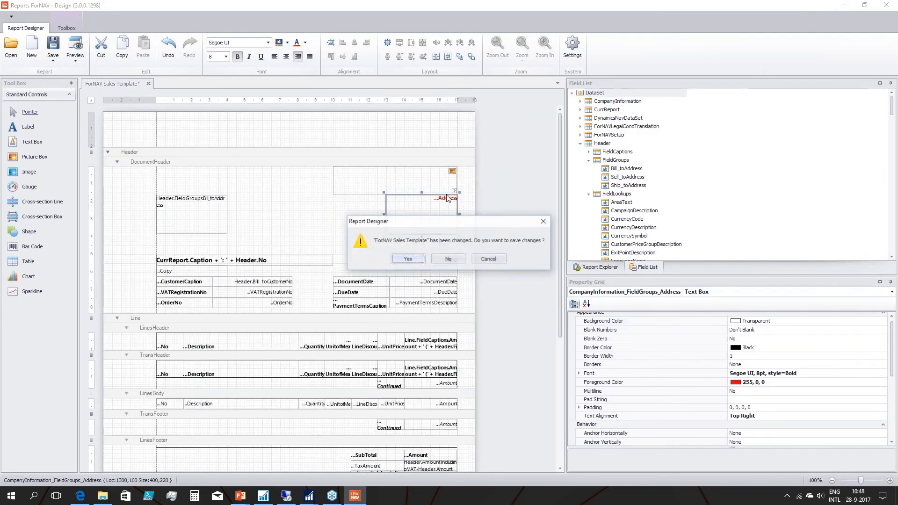
click(406, 260)
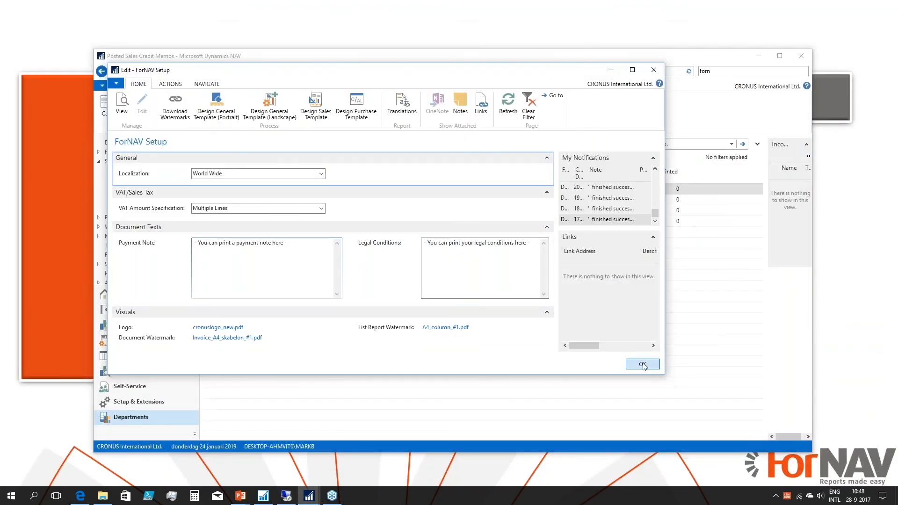
click(643, 363)
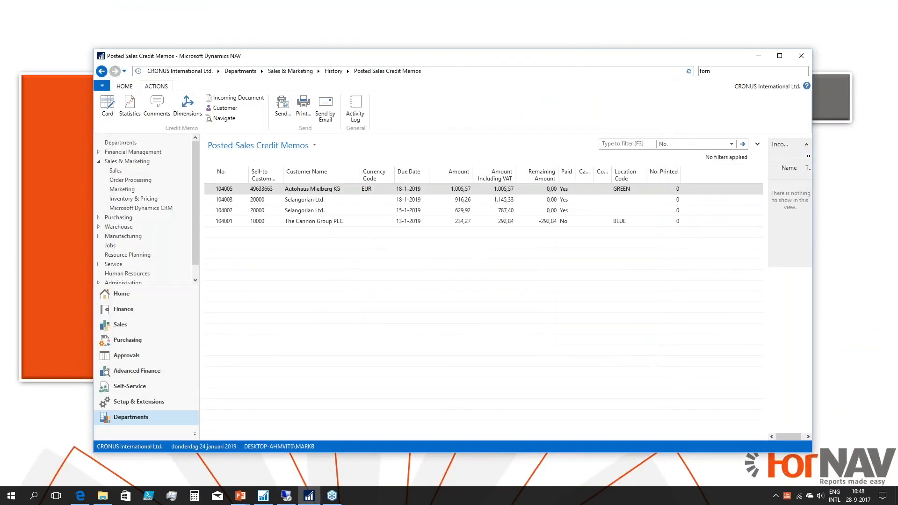
Preview the selected posted sales credit memo to check the company address, and close the preview.
click(306, 107)
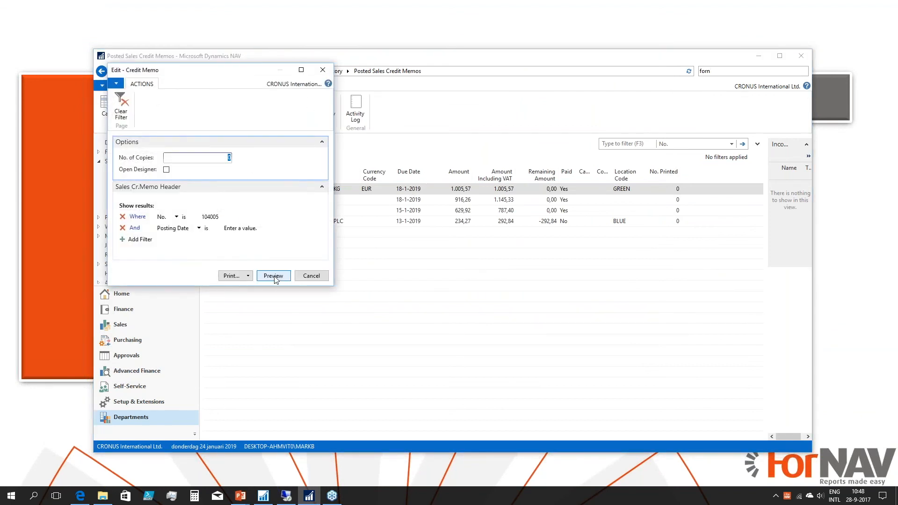
click(273, 276)
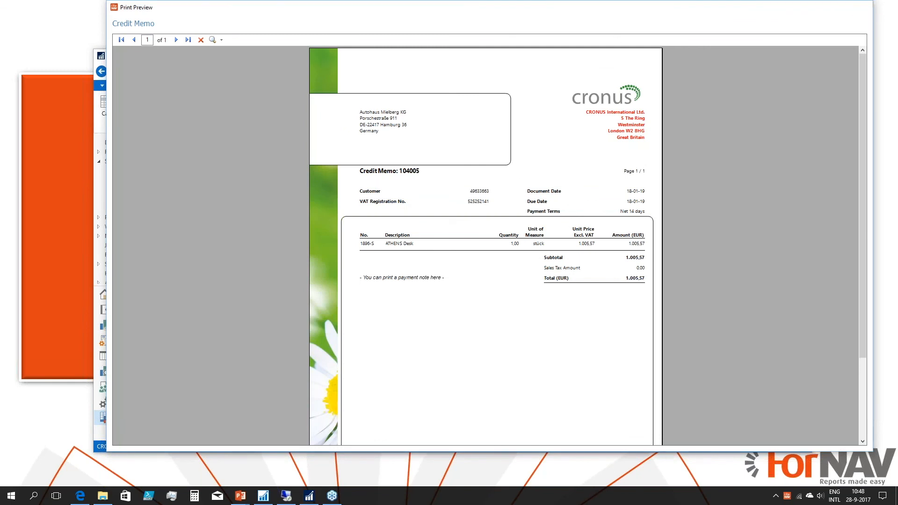
click(862, 8)
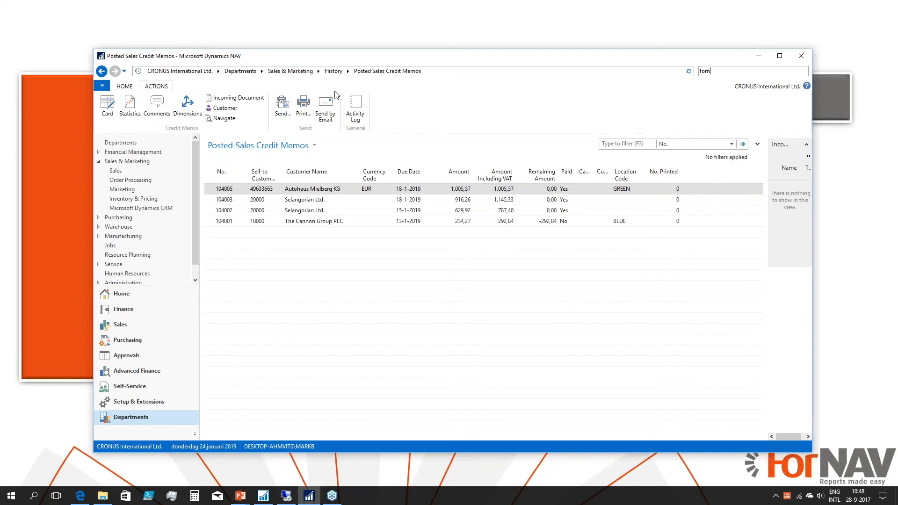
Run the selected credit memo's report with the Open Designer option enabled to open its layout in the designer.
click(302, 106)
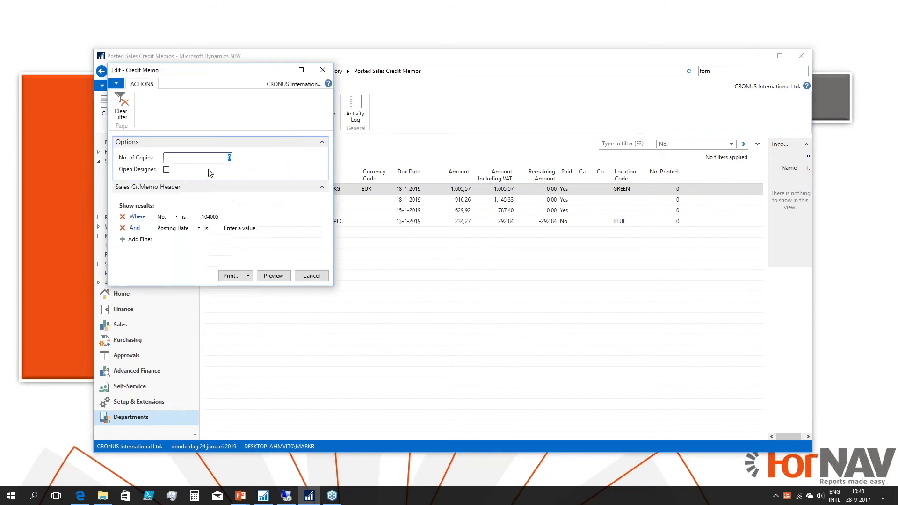
click(166, 170)
click(283, 276)
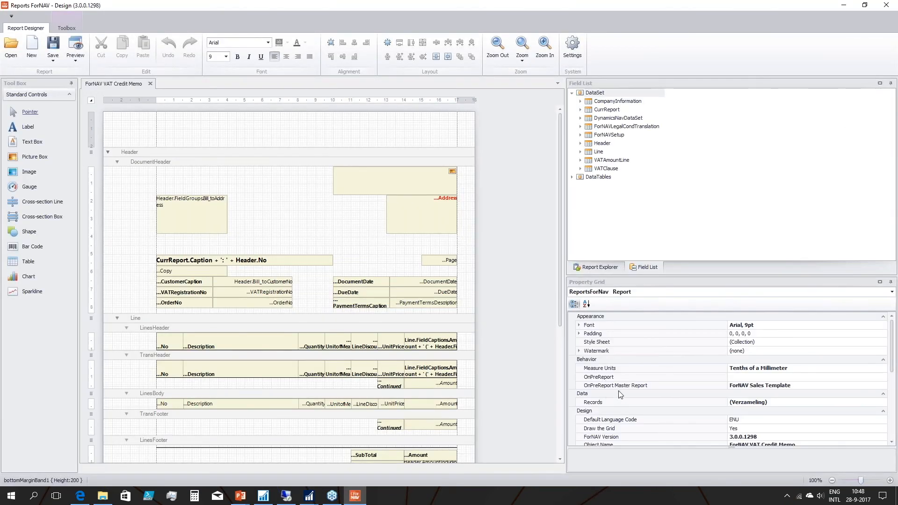
Examine the credit memo report's OnPreReport Master Report property without changing it, and close the designer.
click(643, 390)
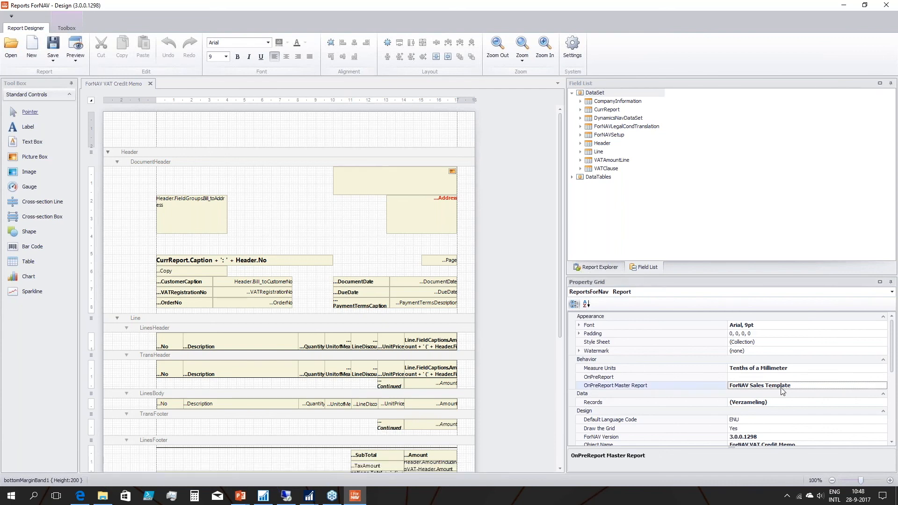
click(802, 387)
drag(802, 389, 711, 386)
click(520, 350)
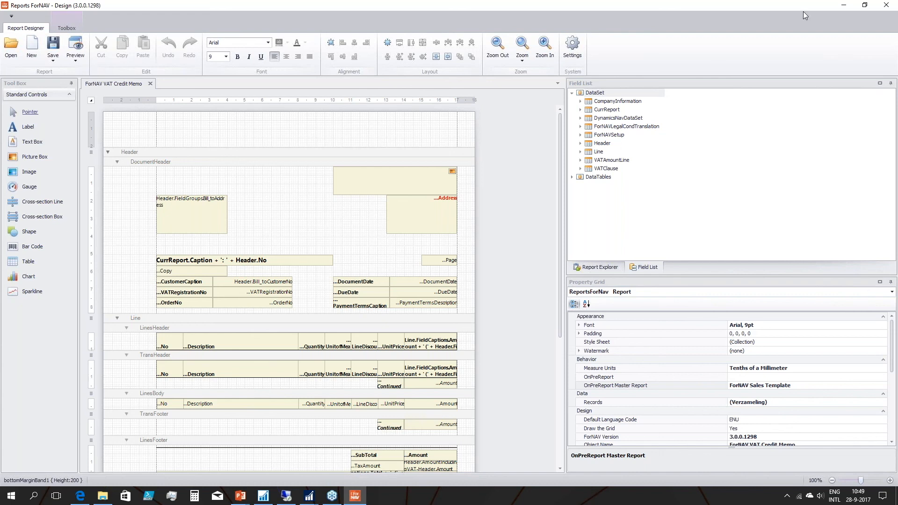
click(891, 7)
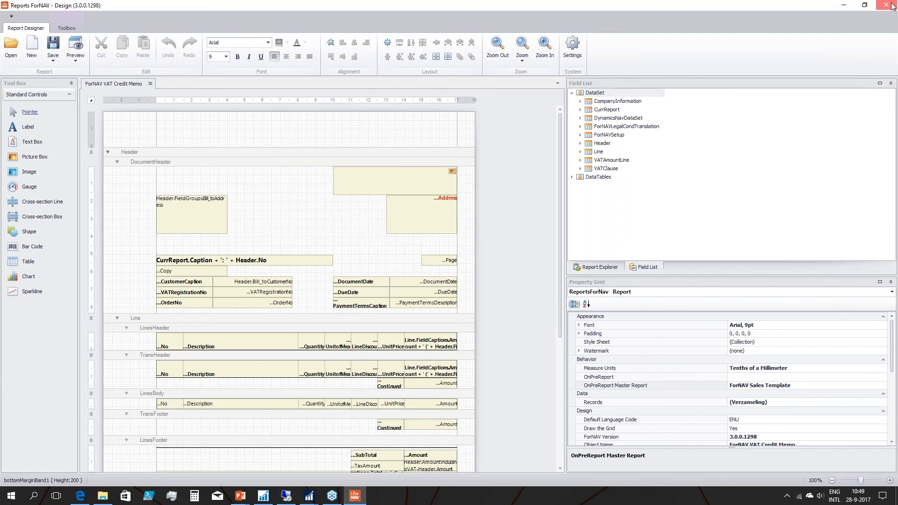